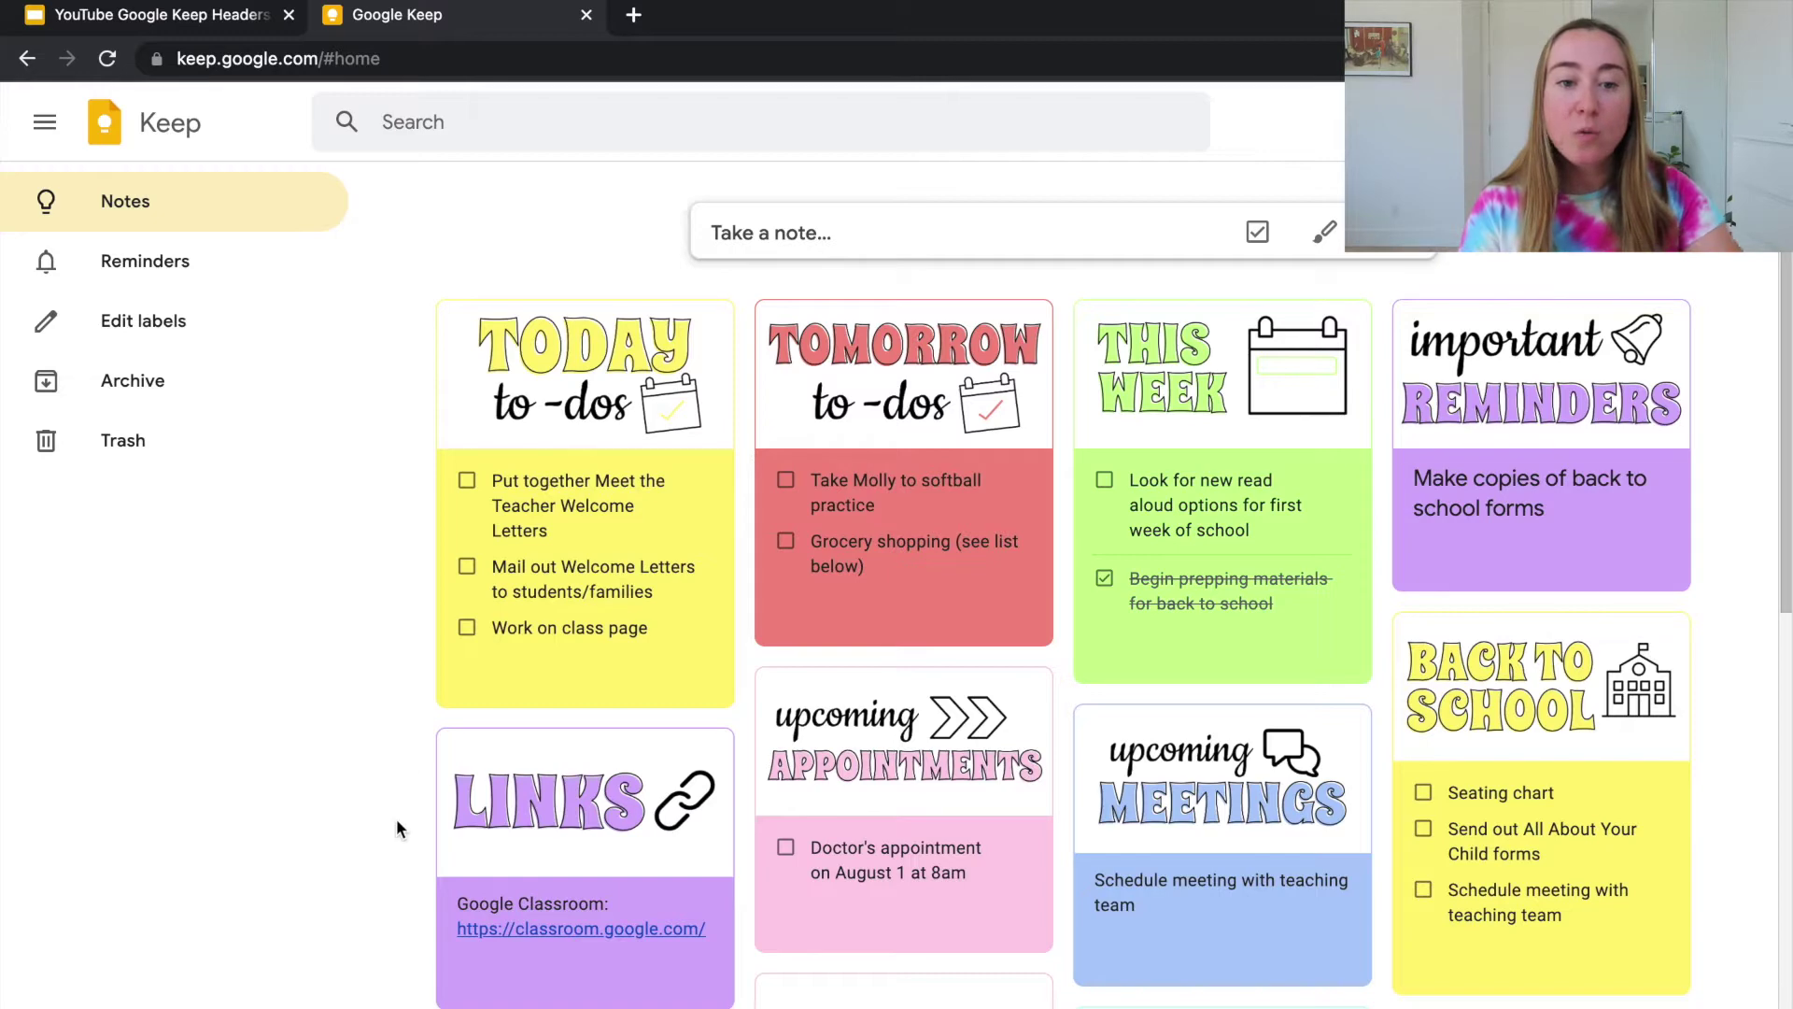
# Step: Start a new Google Keep note titled 'To Do'
pyautogui.click(808, 232)
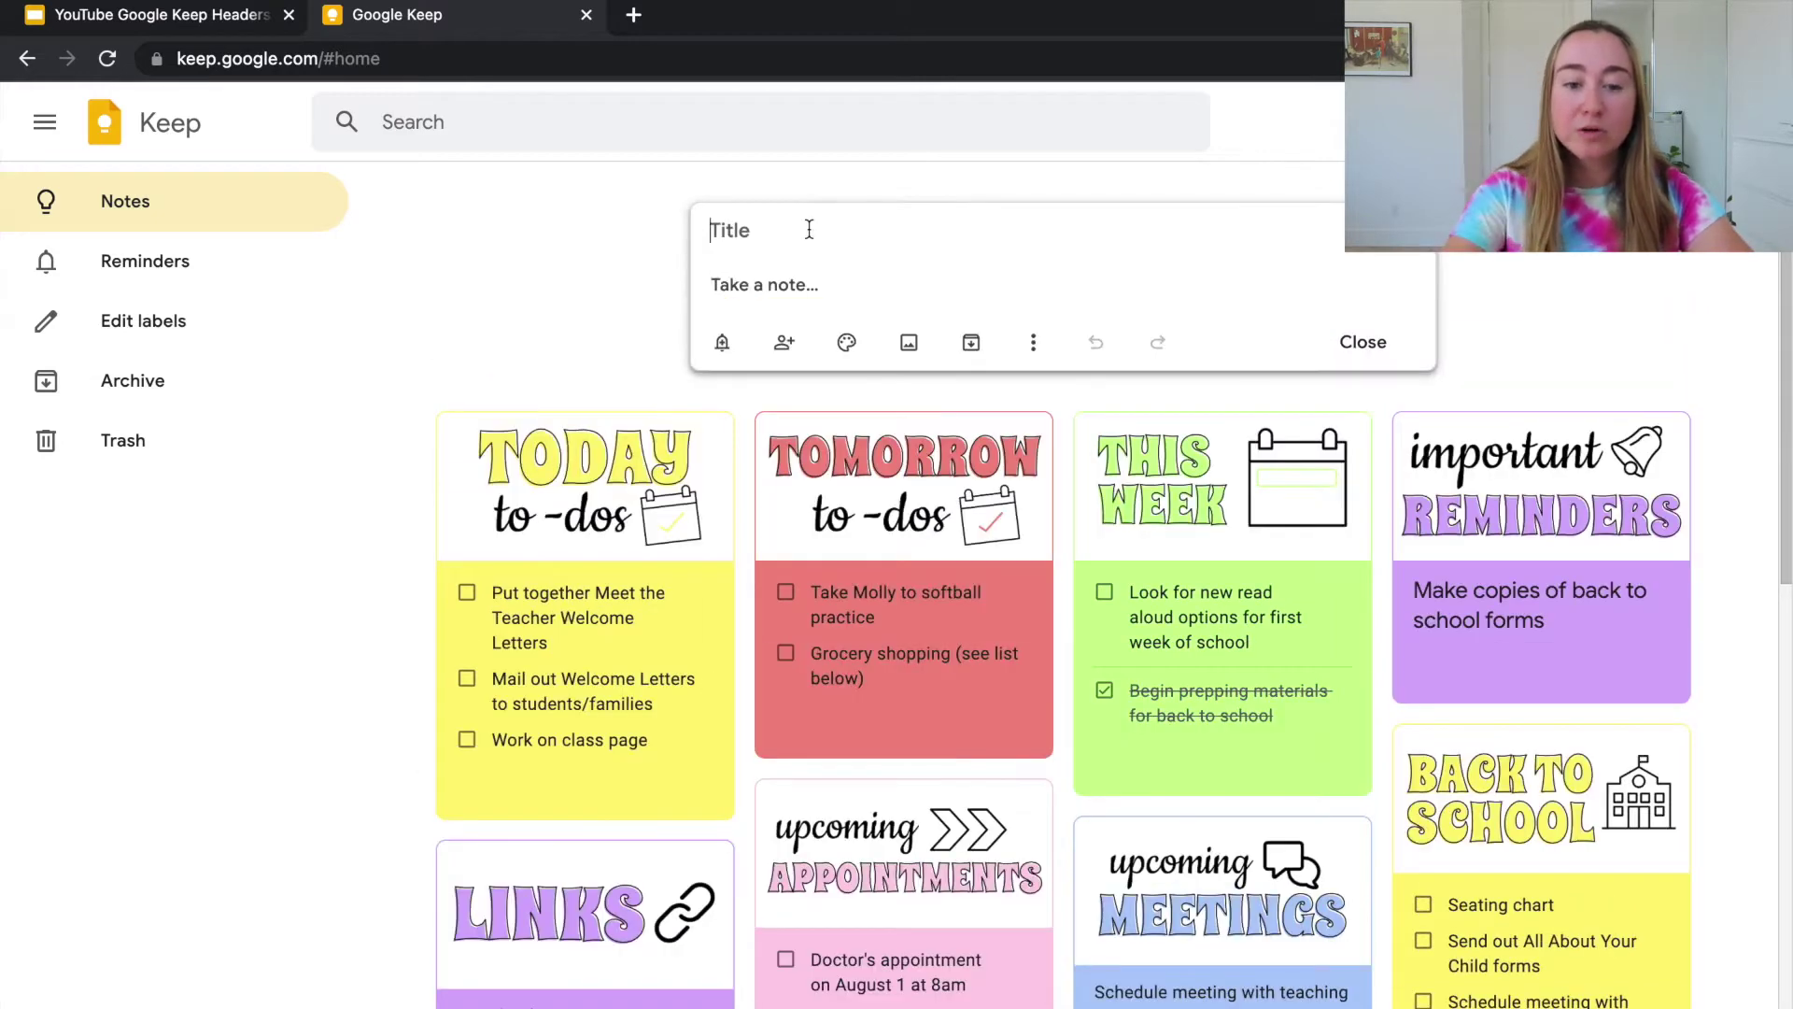
pyautogui.click(808, 229)
pyautogui.write('To Do')
# Step: Add 'list' to the note body, save the note, and return to the Google Keep Headers slide deck
pyautogui.click(820, 277)
pyautogui.write('list')
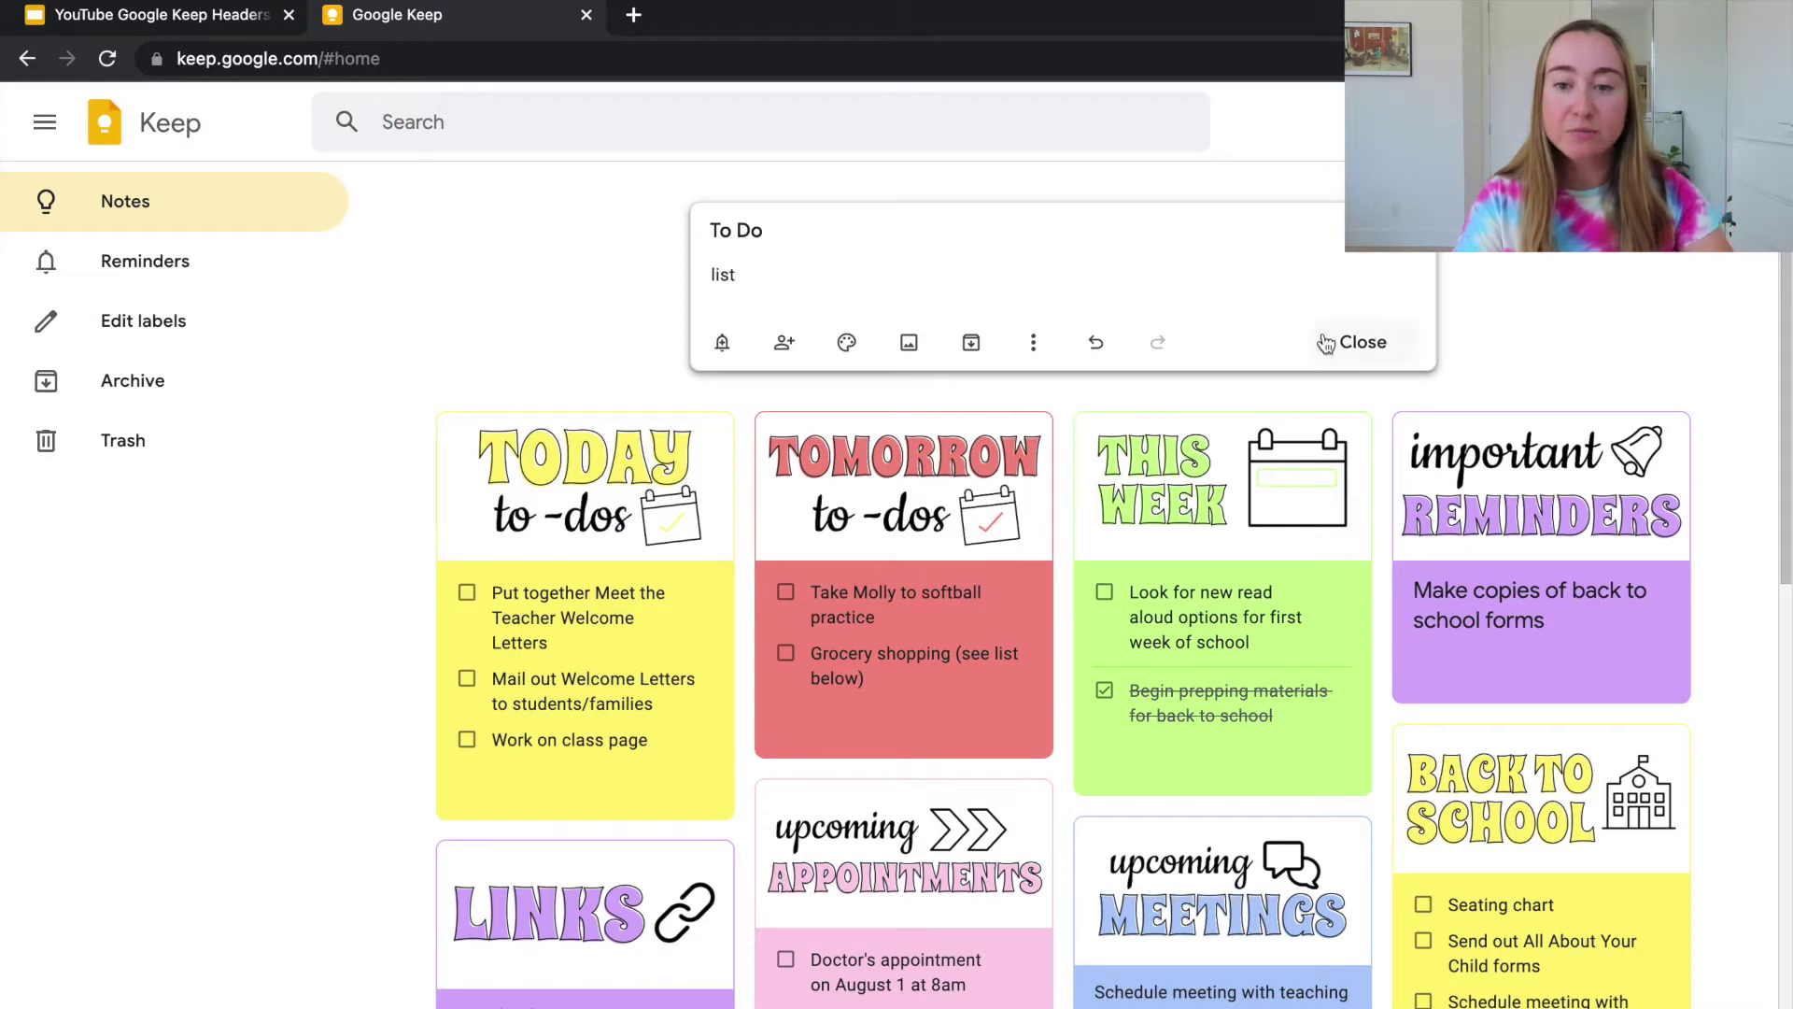
pyautogui.click(1522, 288)
pyautogui.moveTo(536, 311)
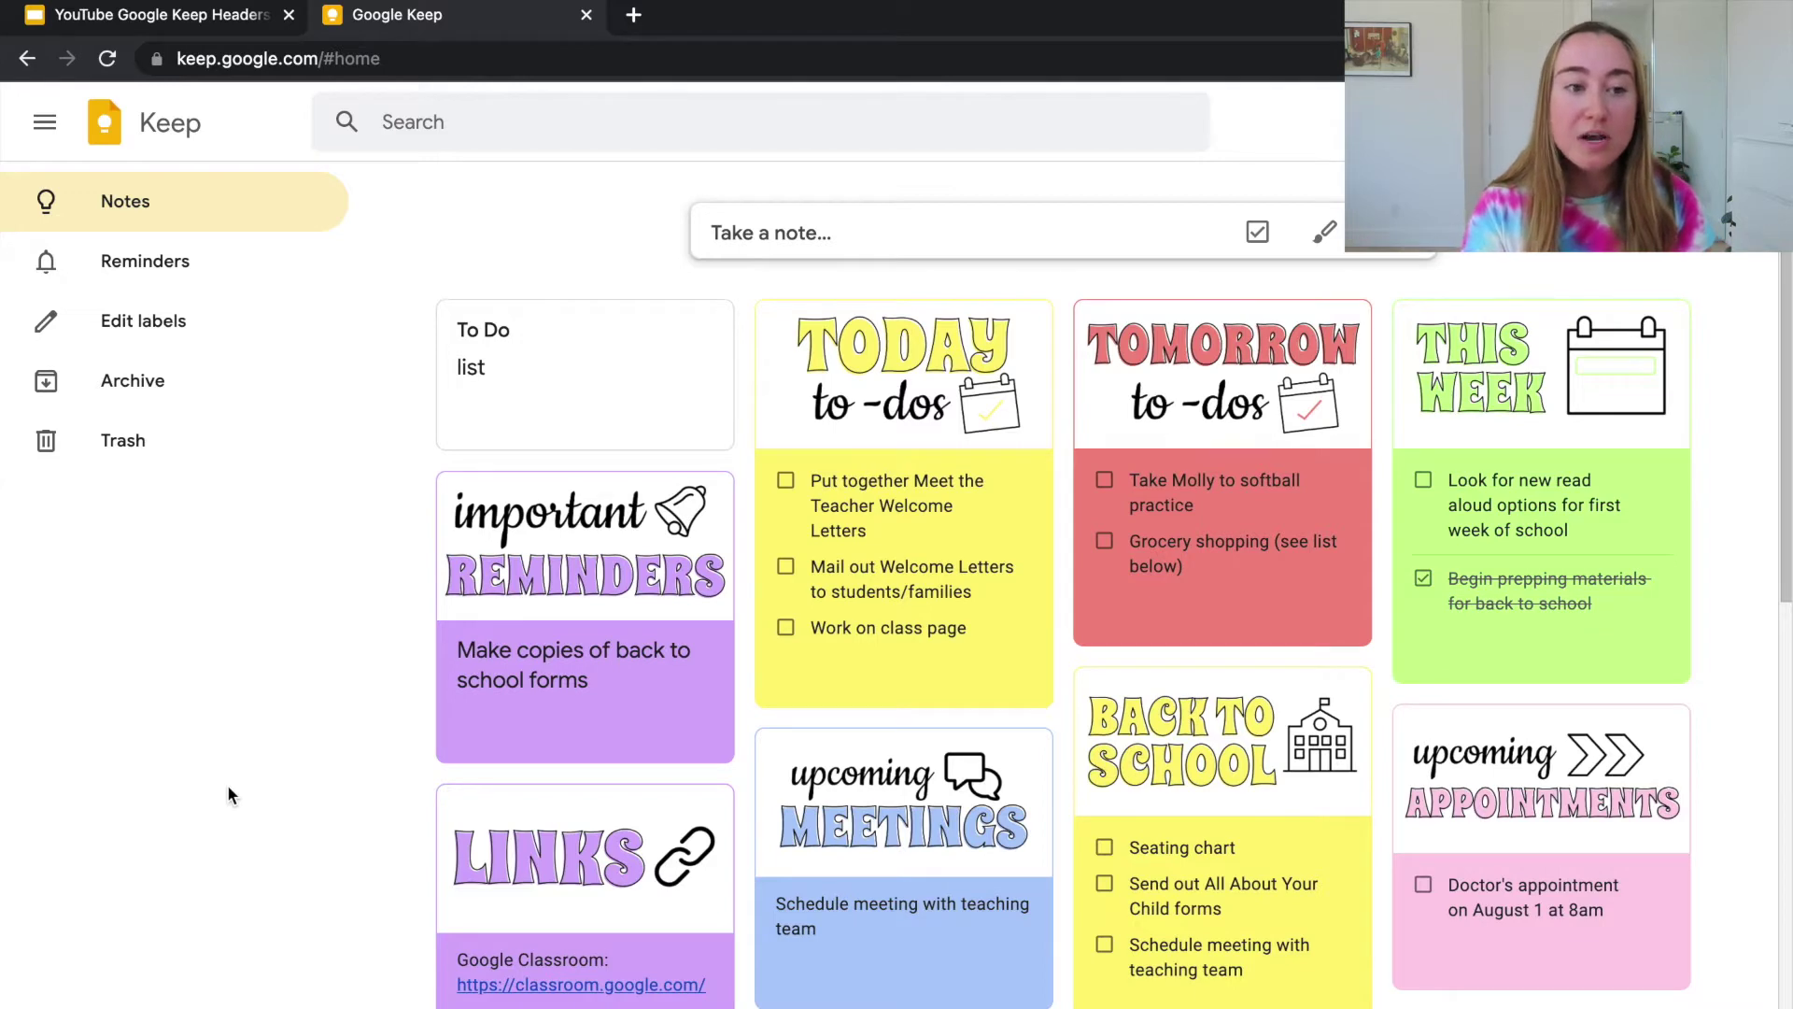
pyautogui.hotkey('ctrl', 'pageup')
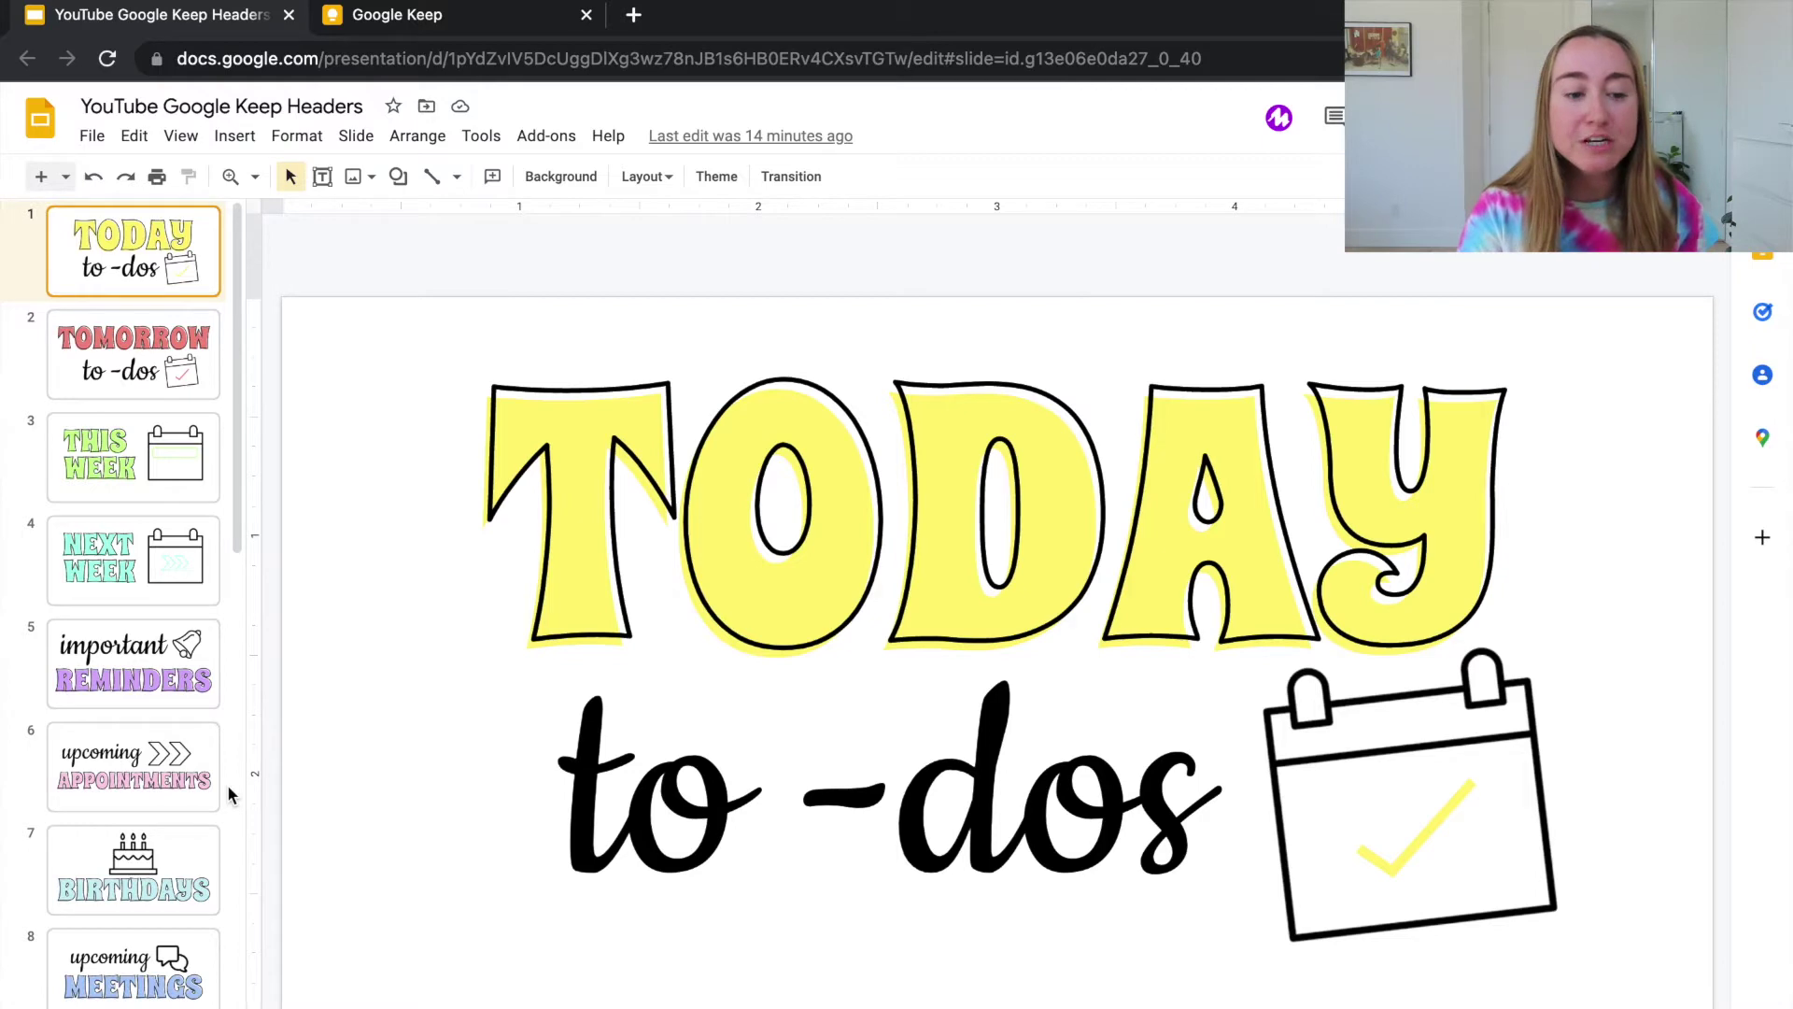
# Step: Add a new slide 21 right after the RANDOM header slide 20 at the end of the deck
pyautogui.scroll(-10, 140, 793)
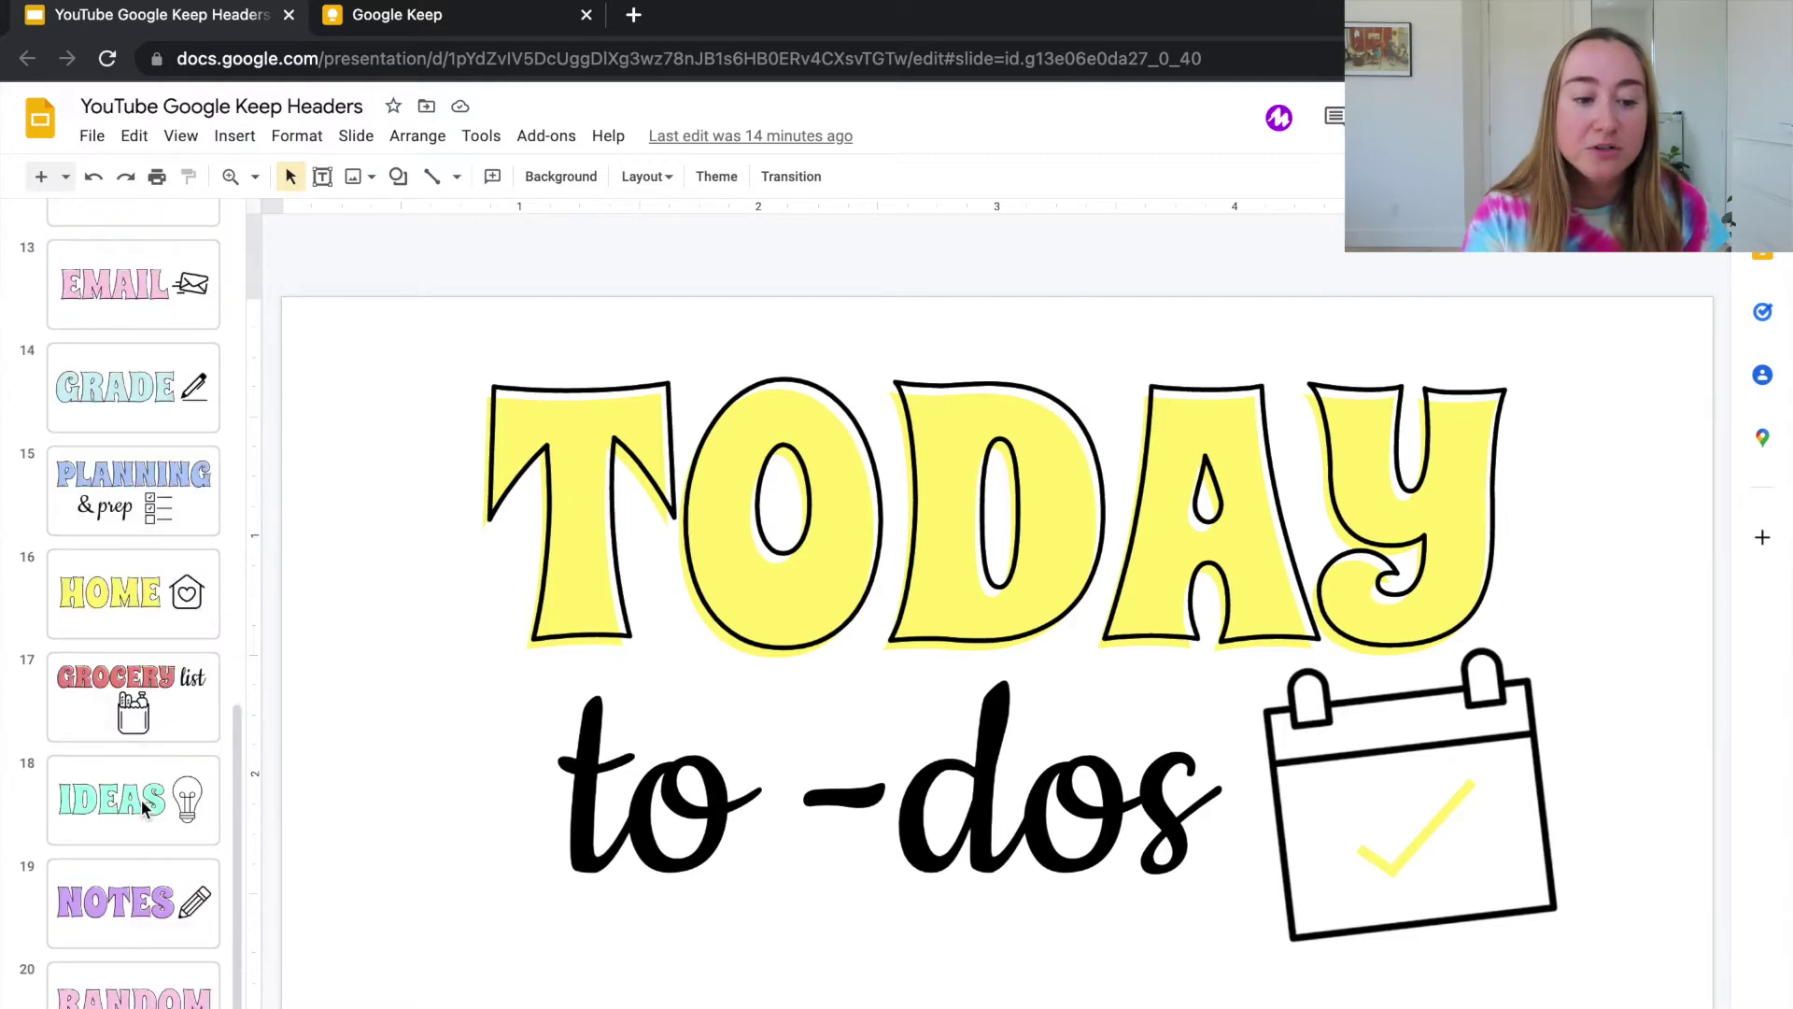
pyautogui.click(142, 990)
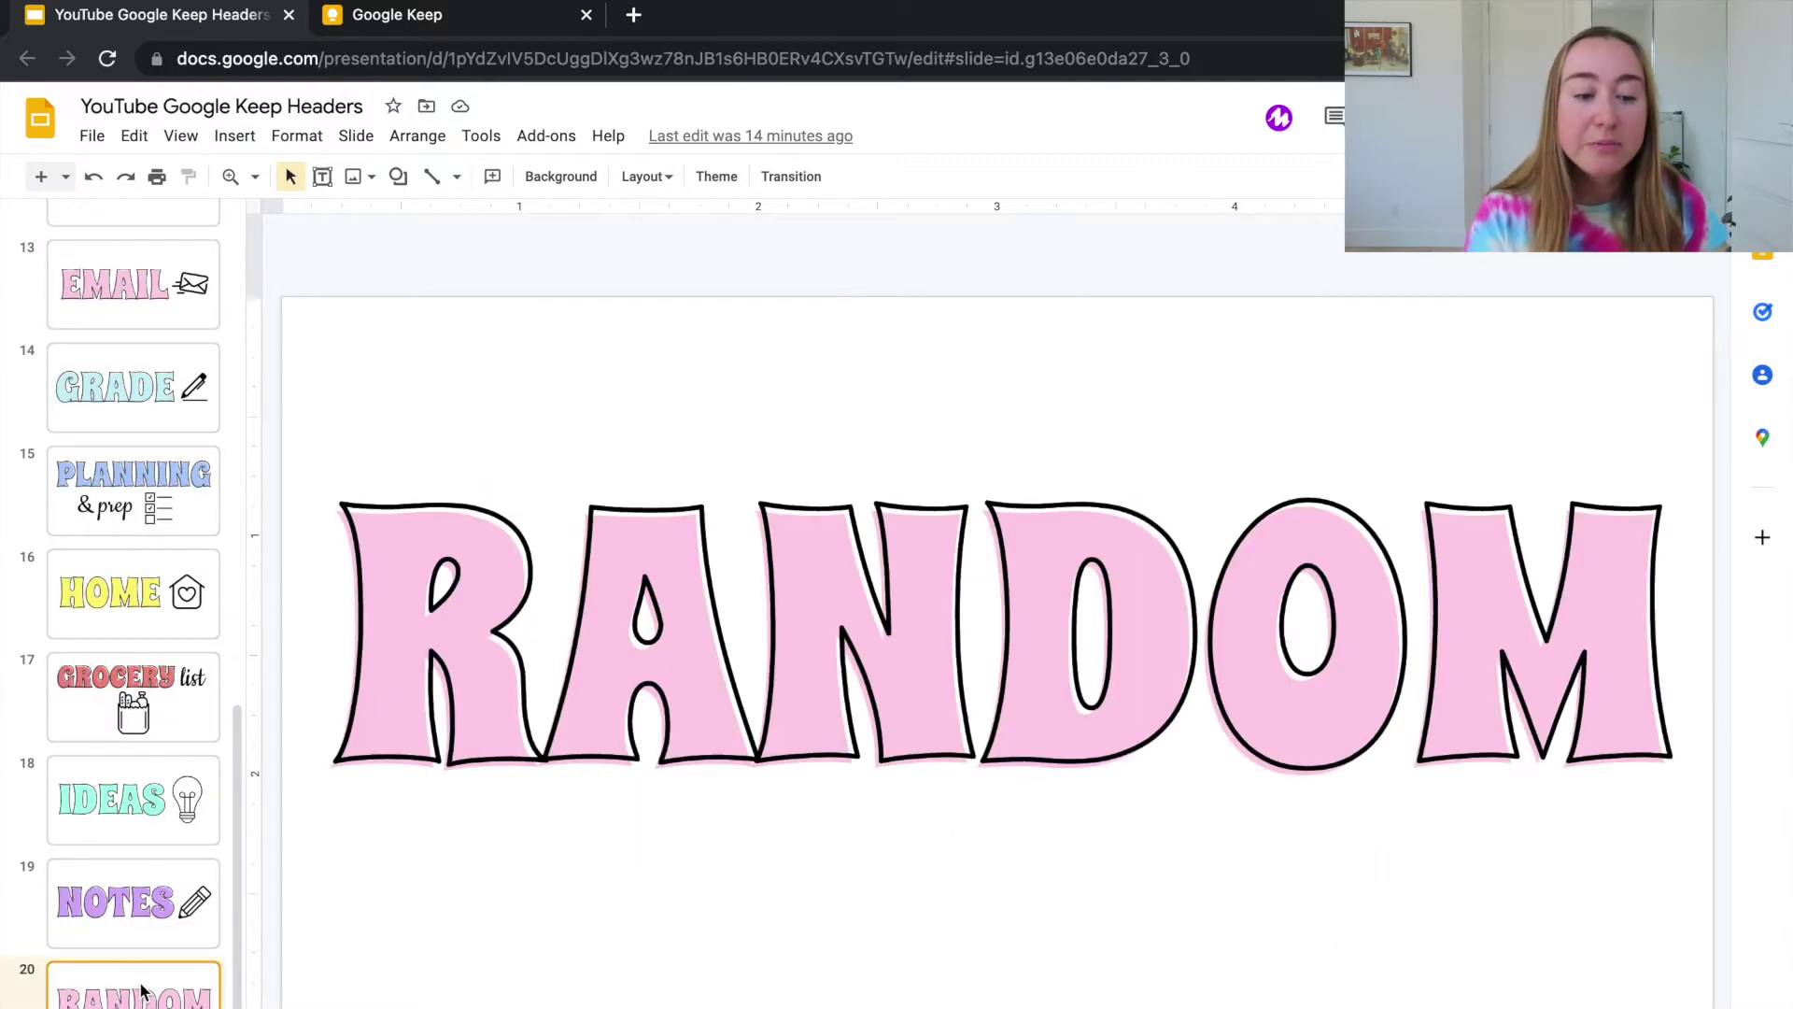
pyautogui.click(356, 137)
pyautogui.click(359, 180)
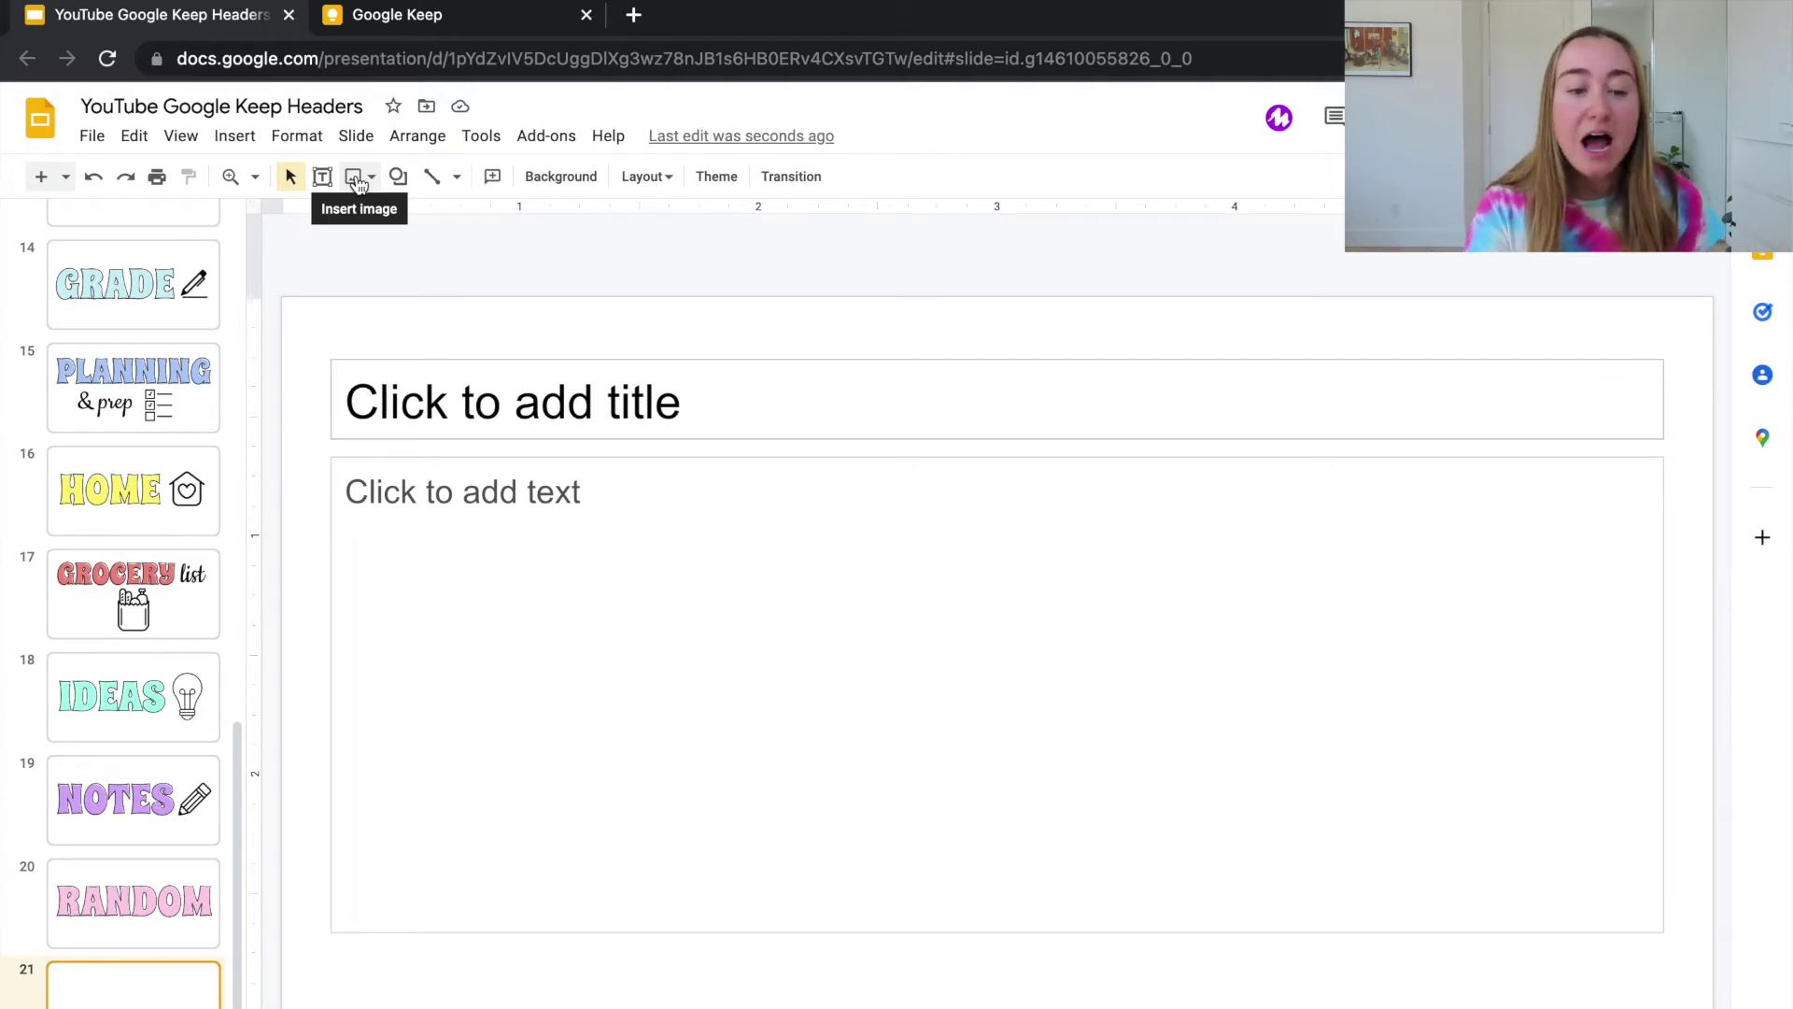
# Step: Delete both title and text placeholders from slide 21, leaving it empty
pyautogui.moveTo(376, 282); pyautogui.dragTo(674, 624)
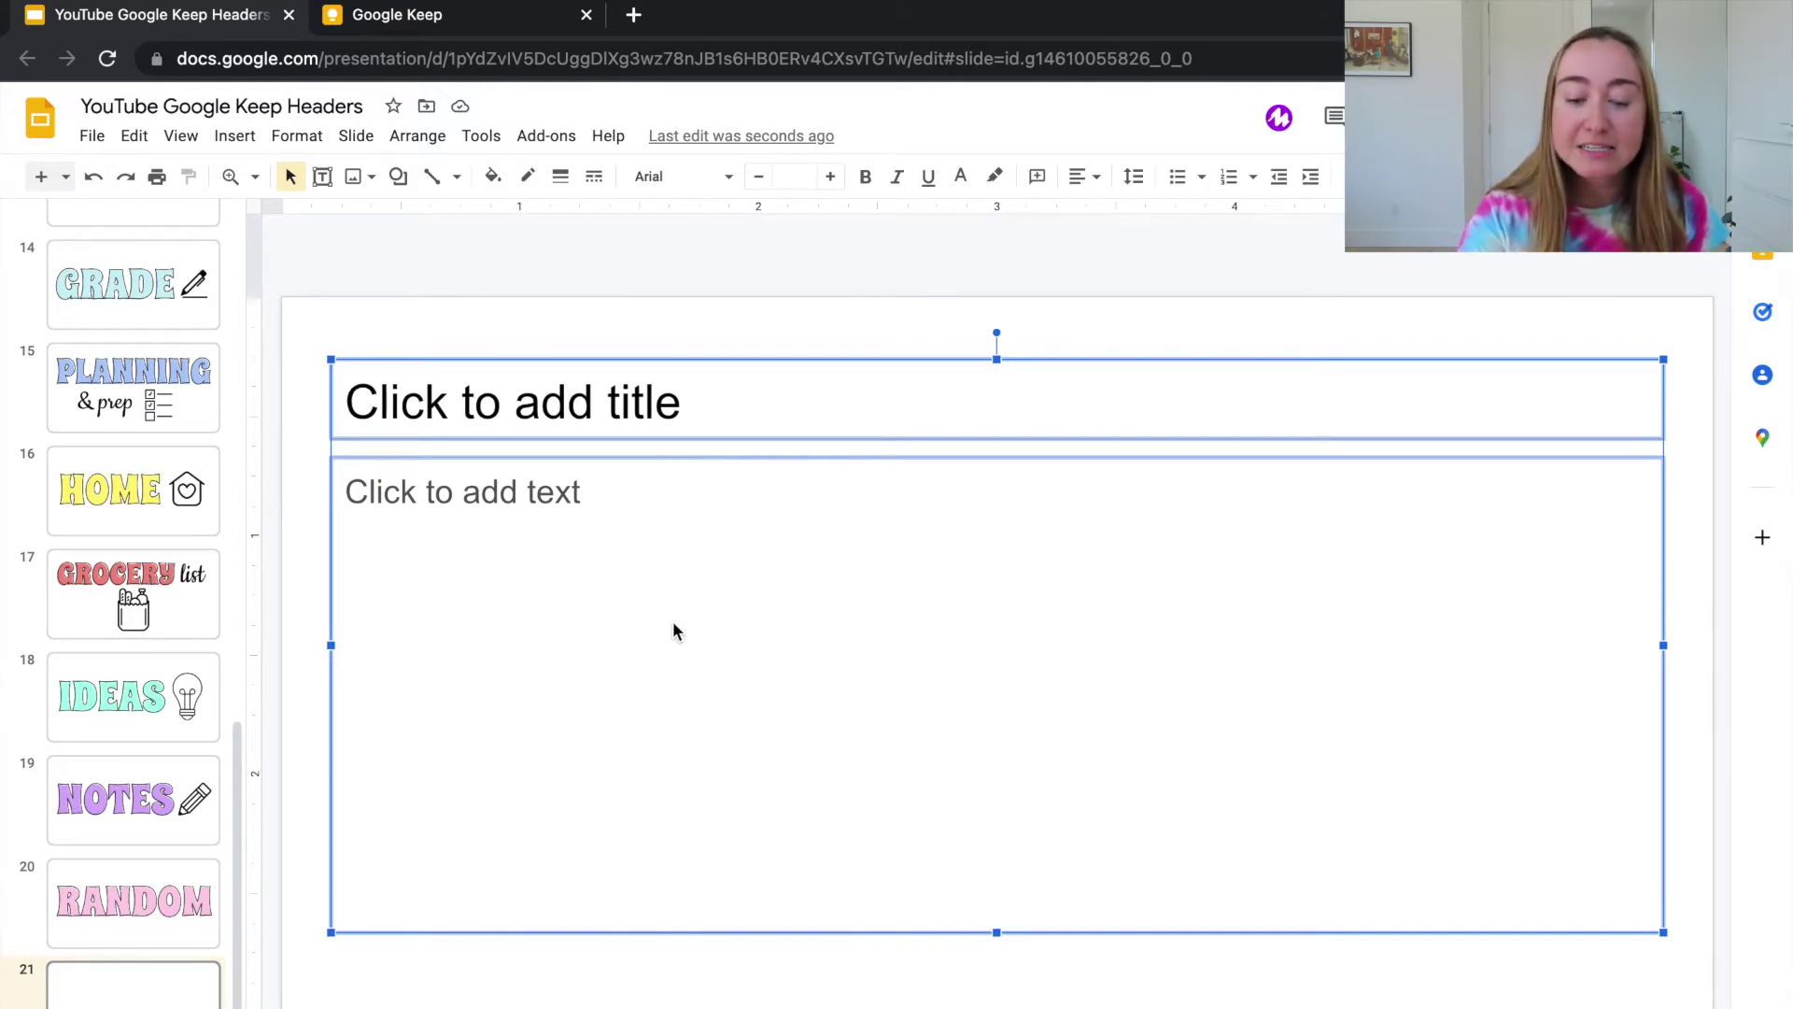
pyautogui.press('BackSpace')
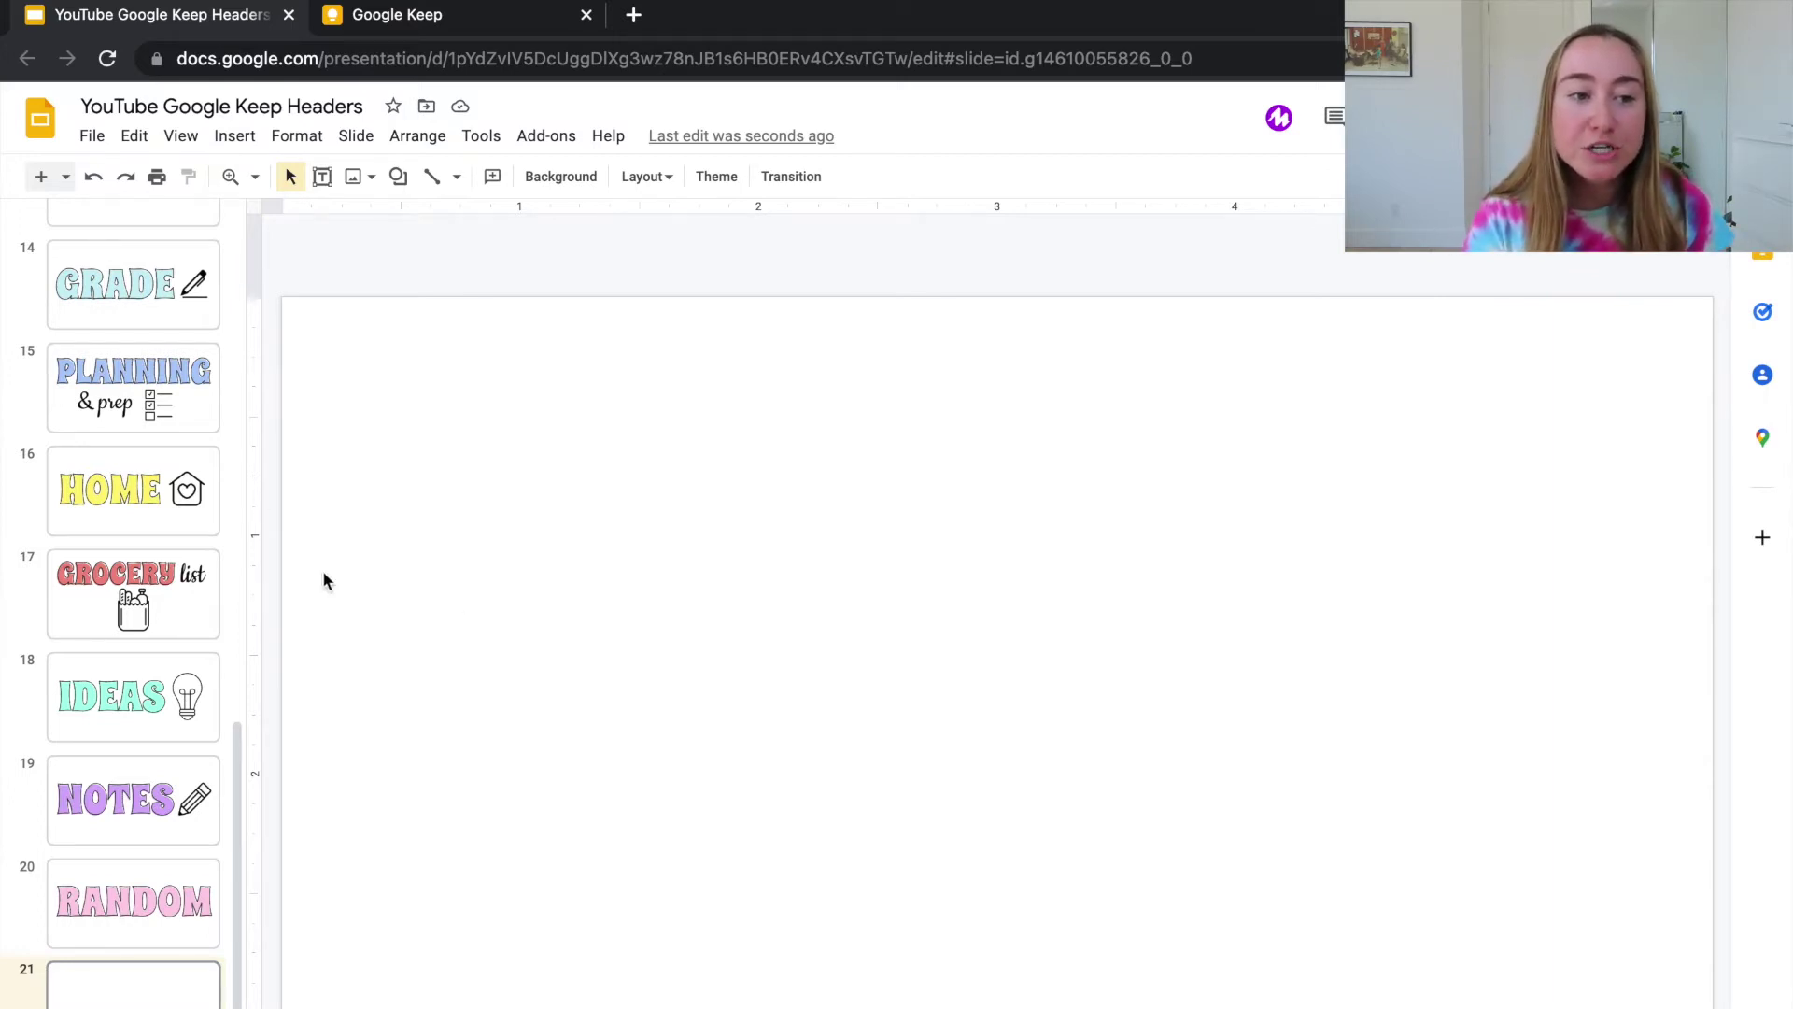
pyautogui.click(93, 140)
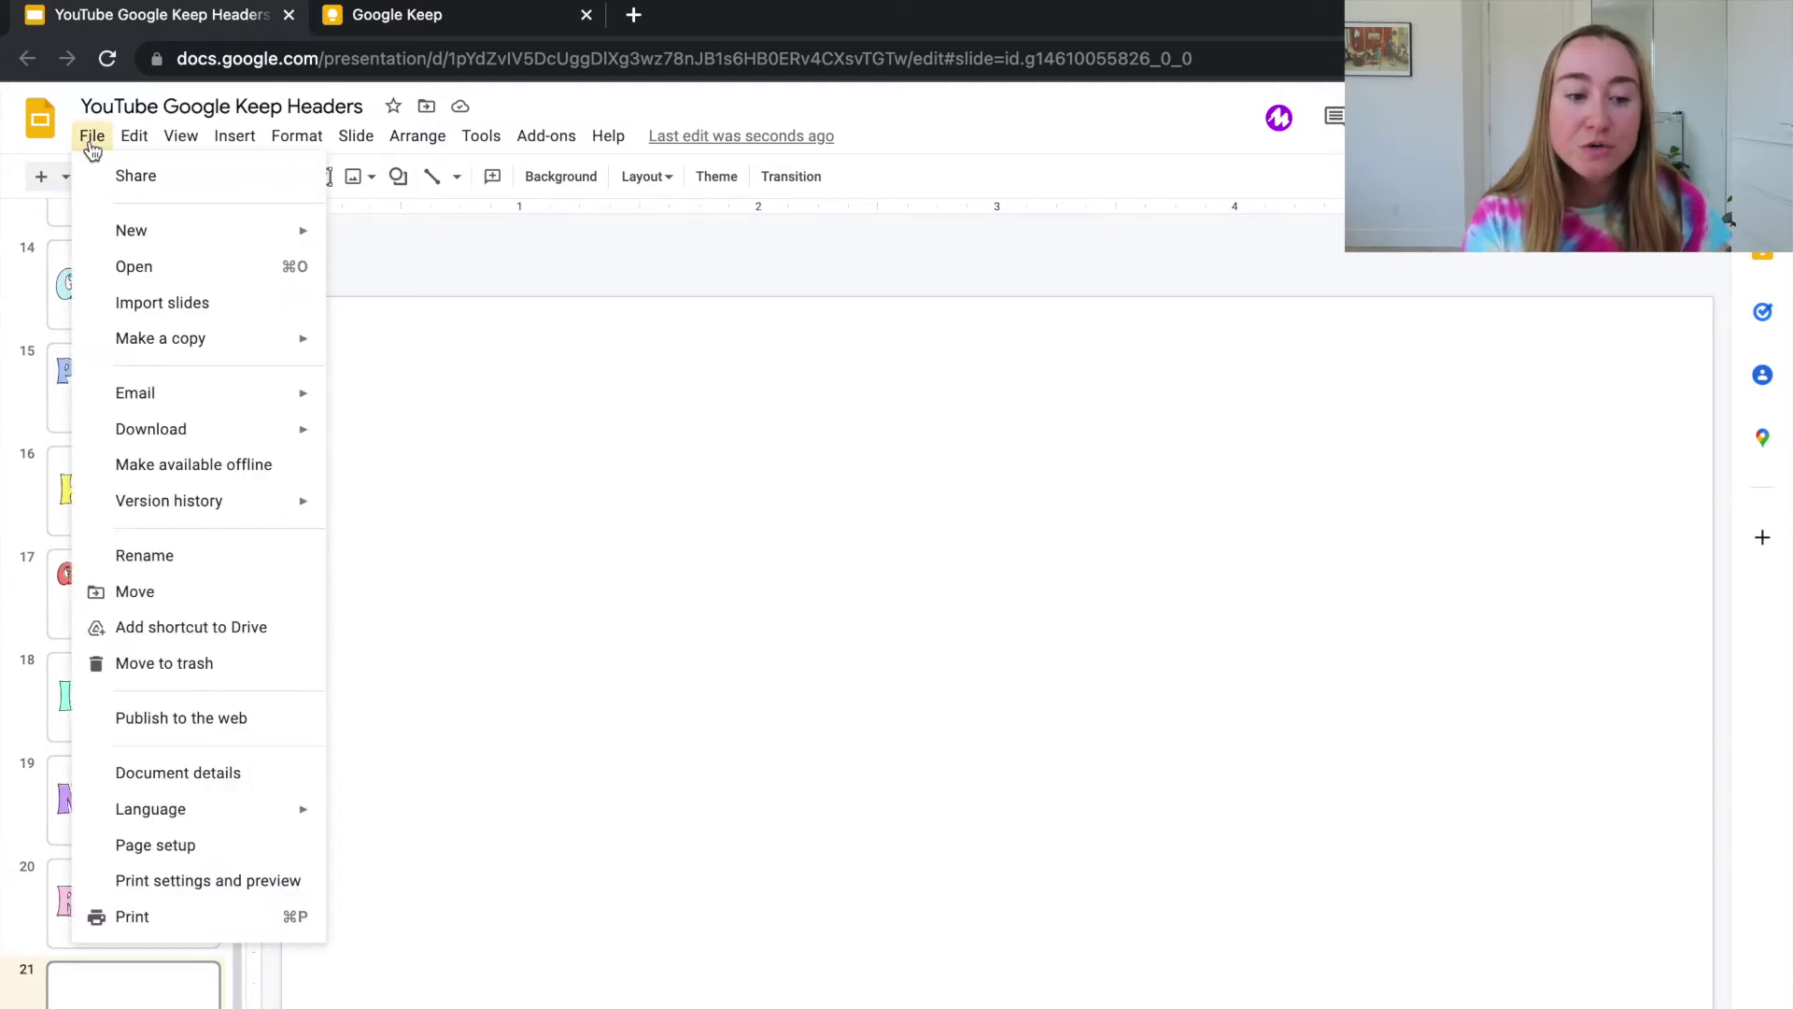
# Step: Set the page setup to a Custom size of 6 x 3 inches
pyautogui.click(223, 850)
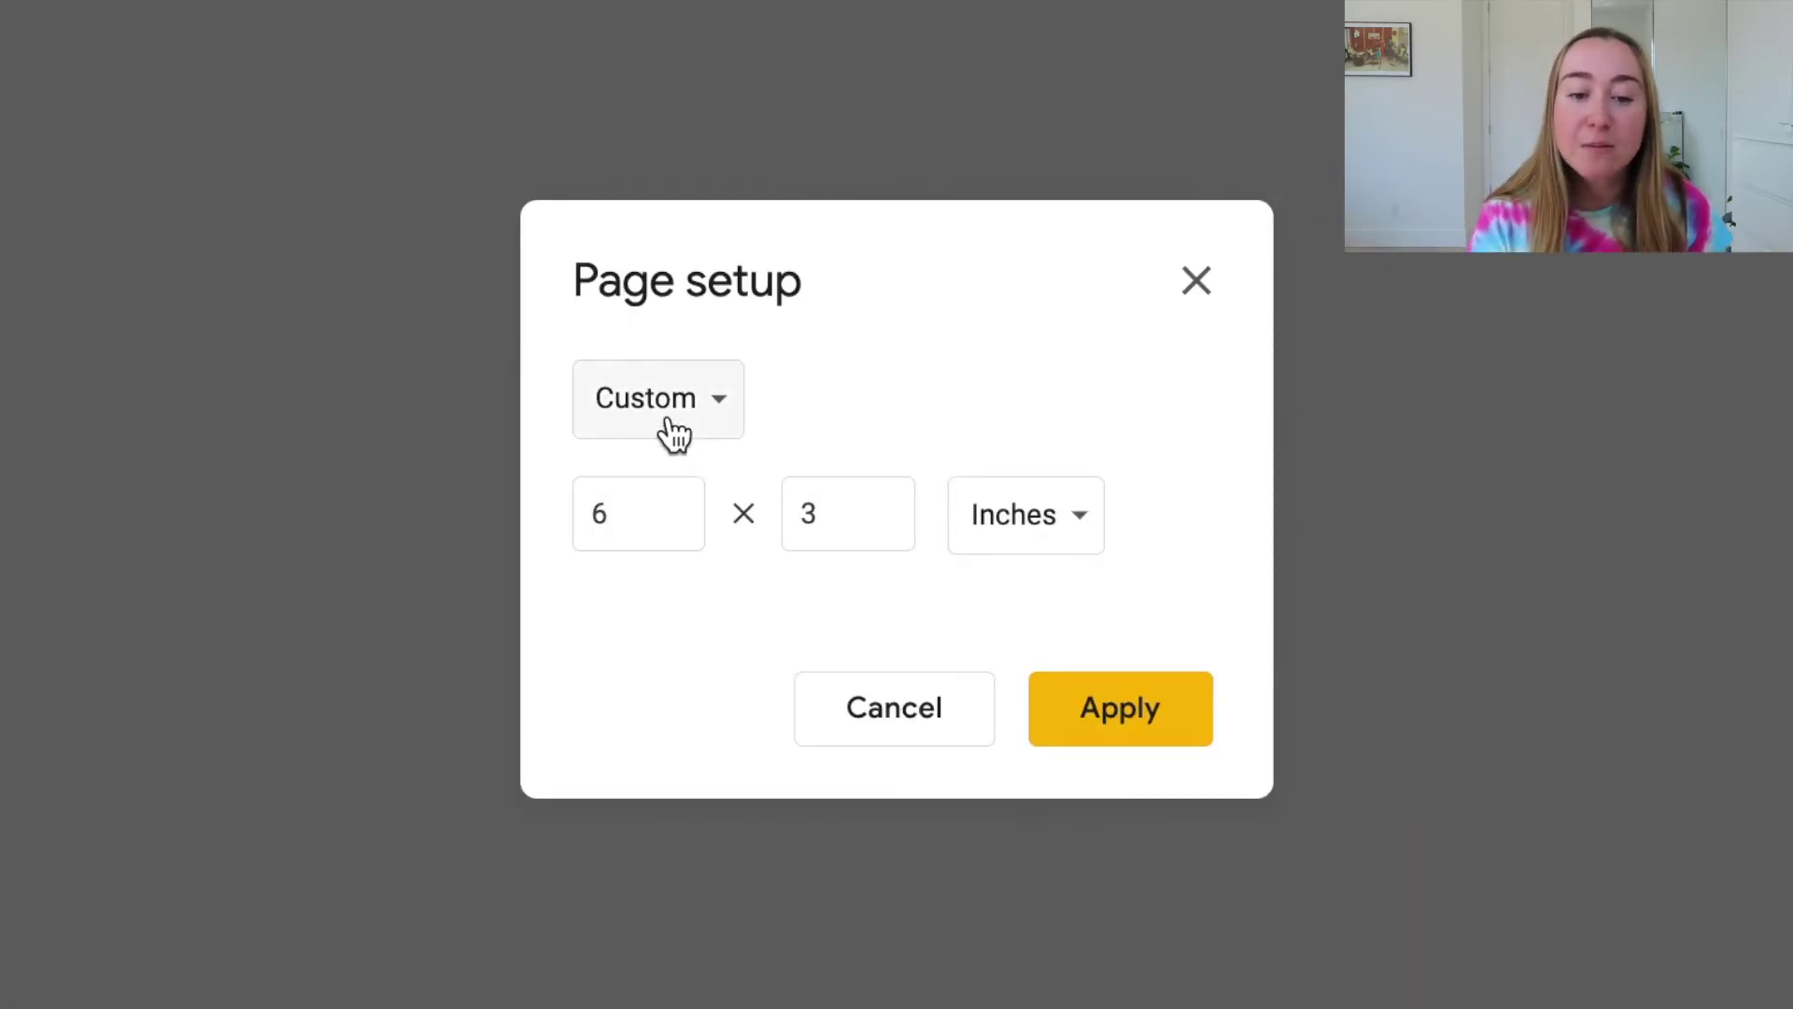
pyautogui.click(725, 410)
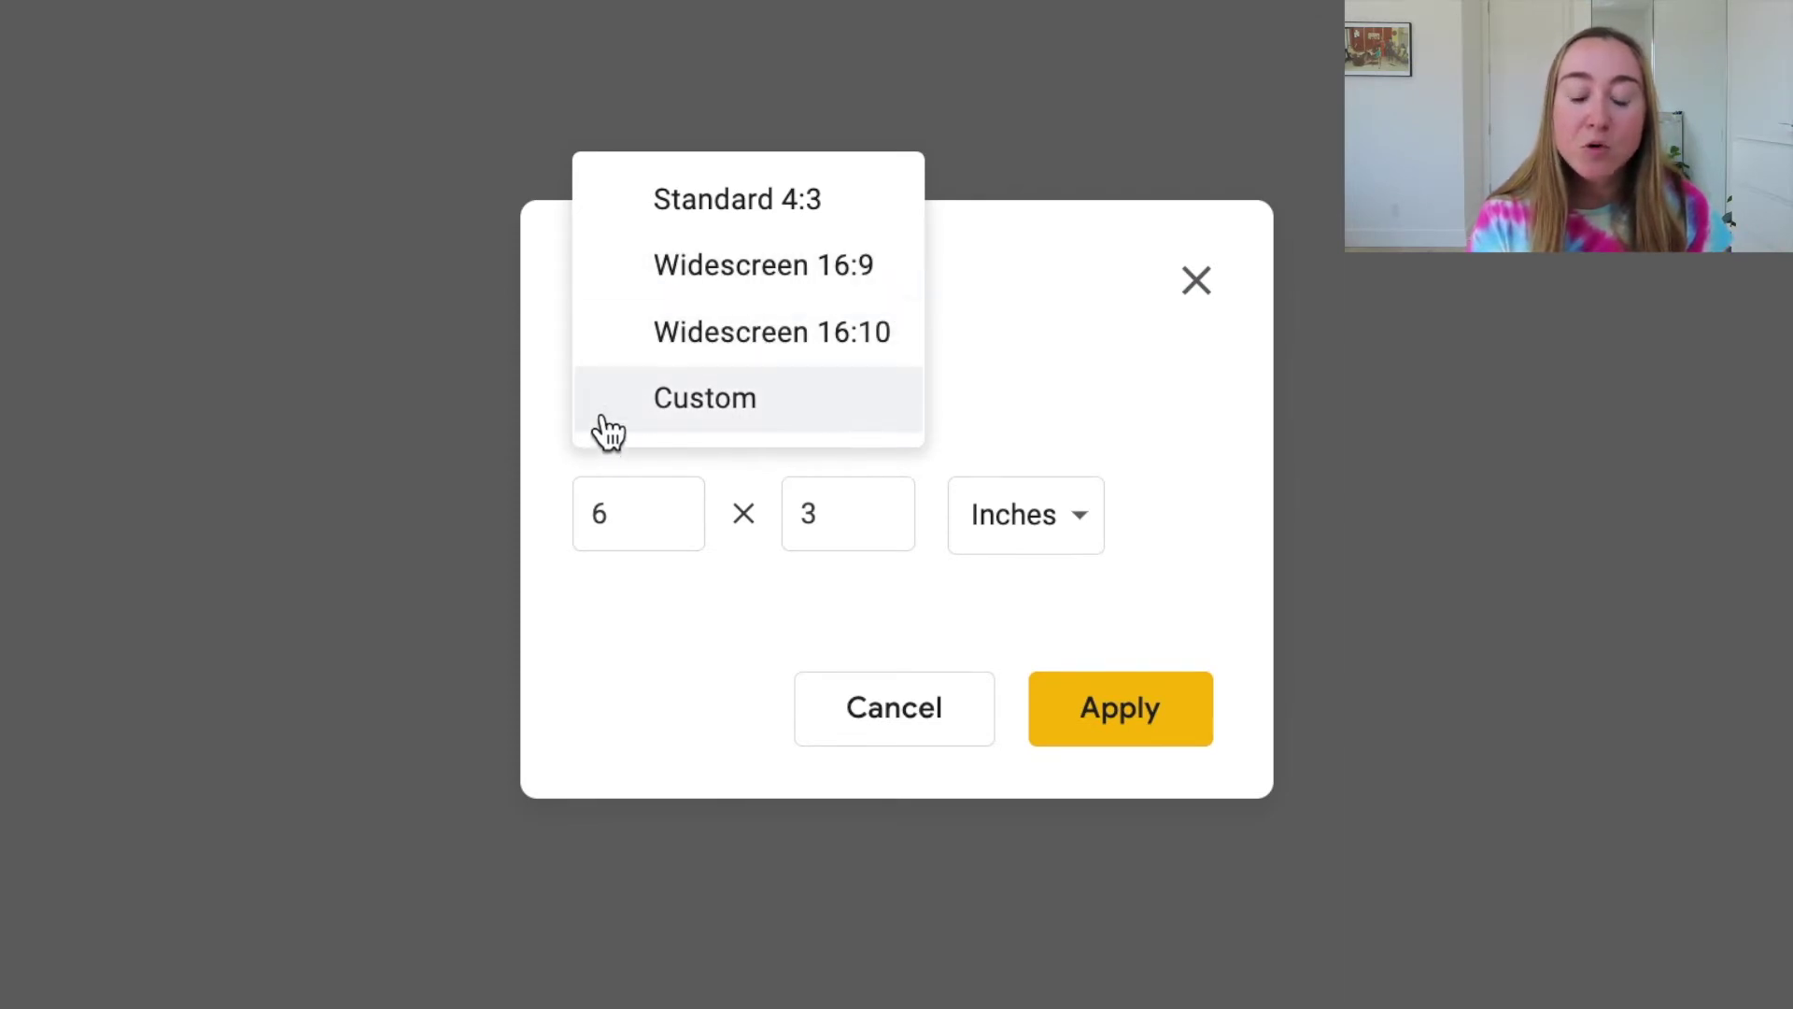
pyautogui.click(884, 429)
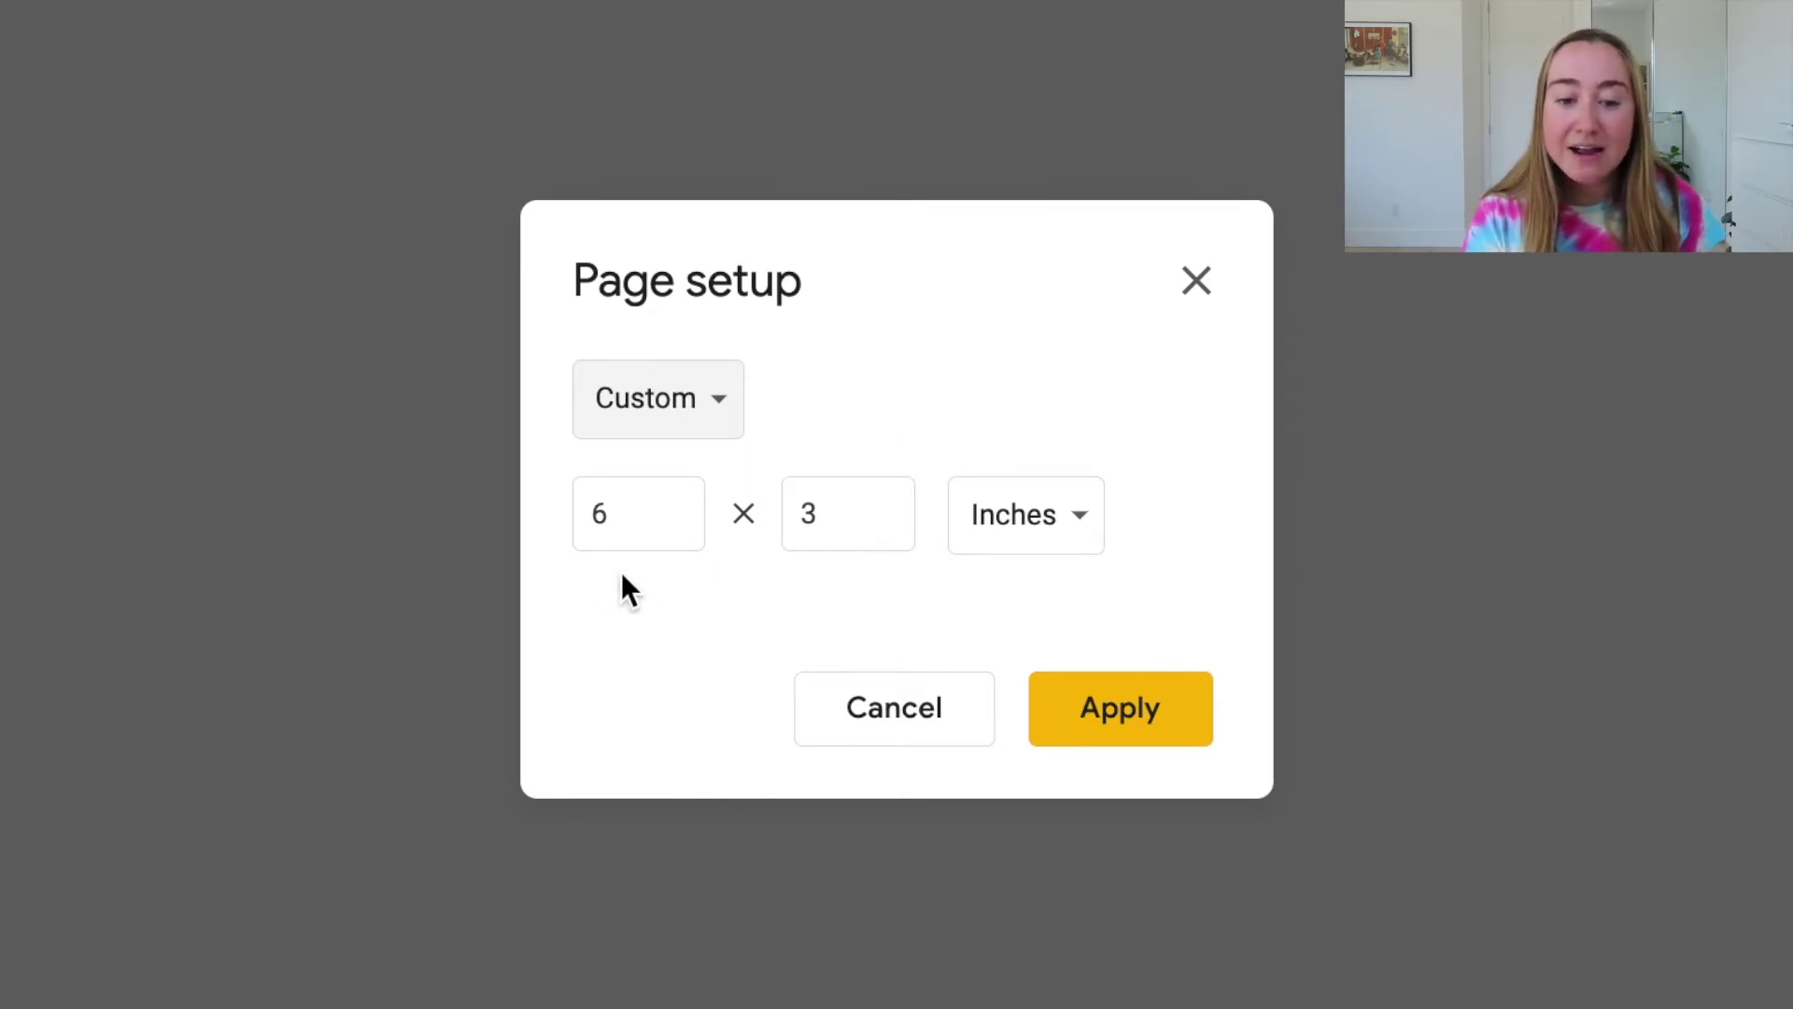
pyautogui.click(1083, 531)
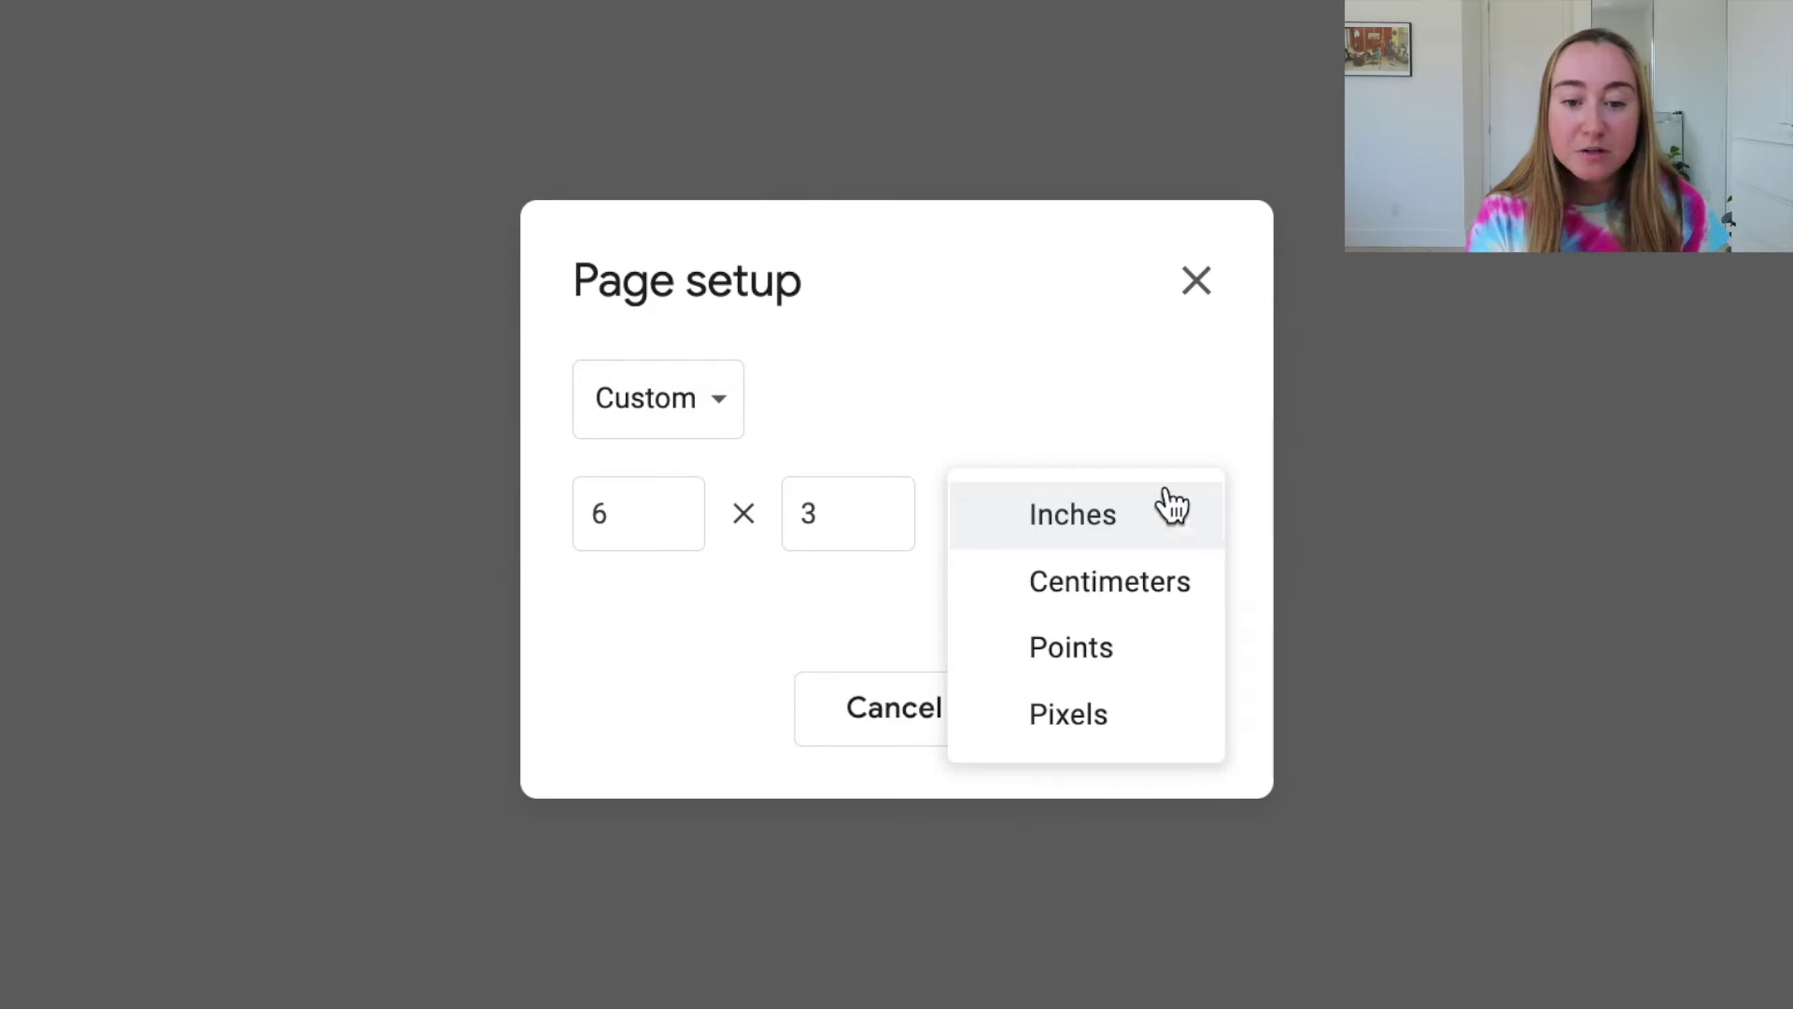
pyautogui.click(1100, 428)
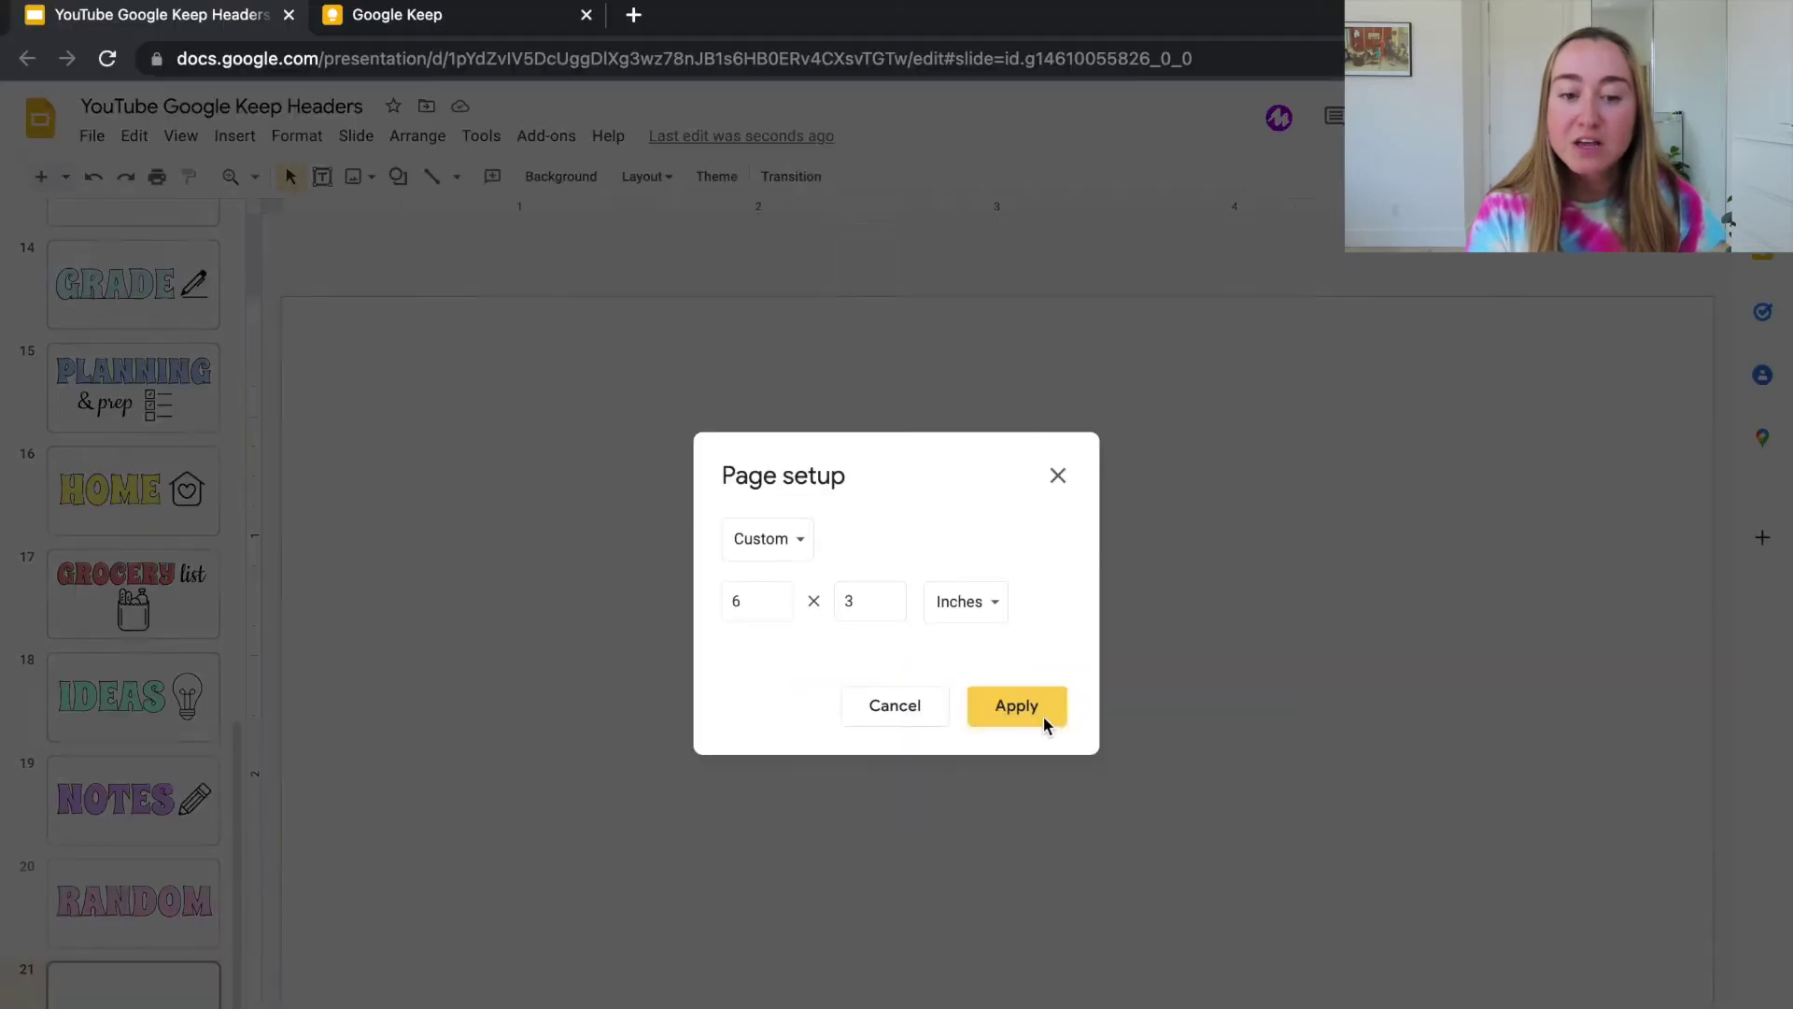
pyautogui.click(1017, 707)
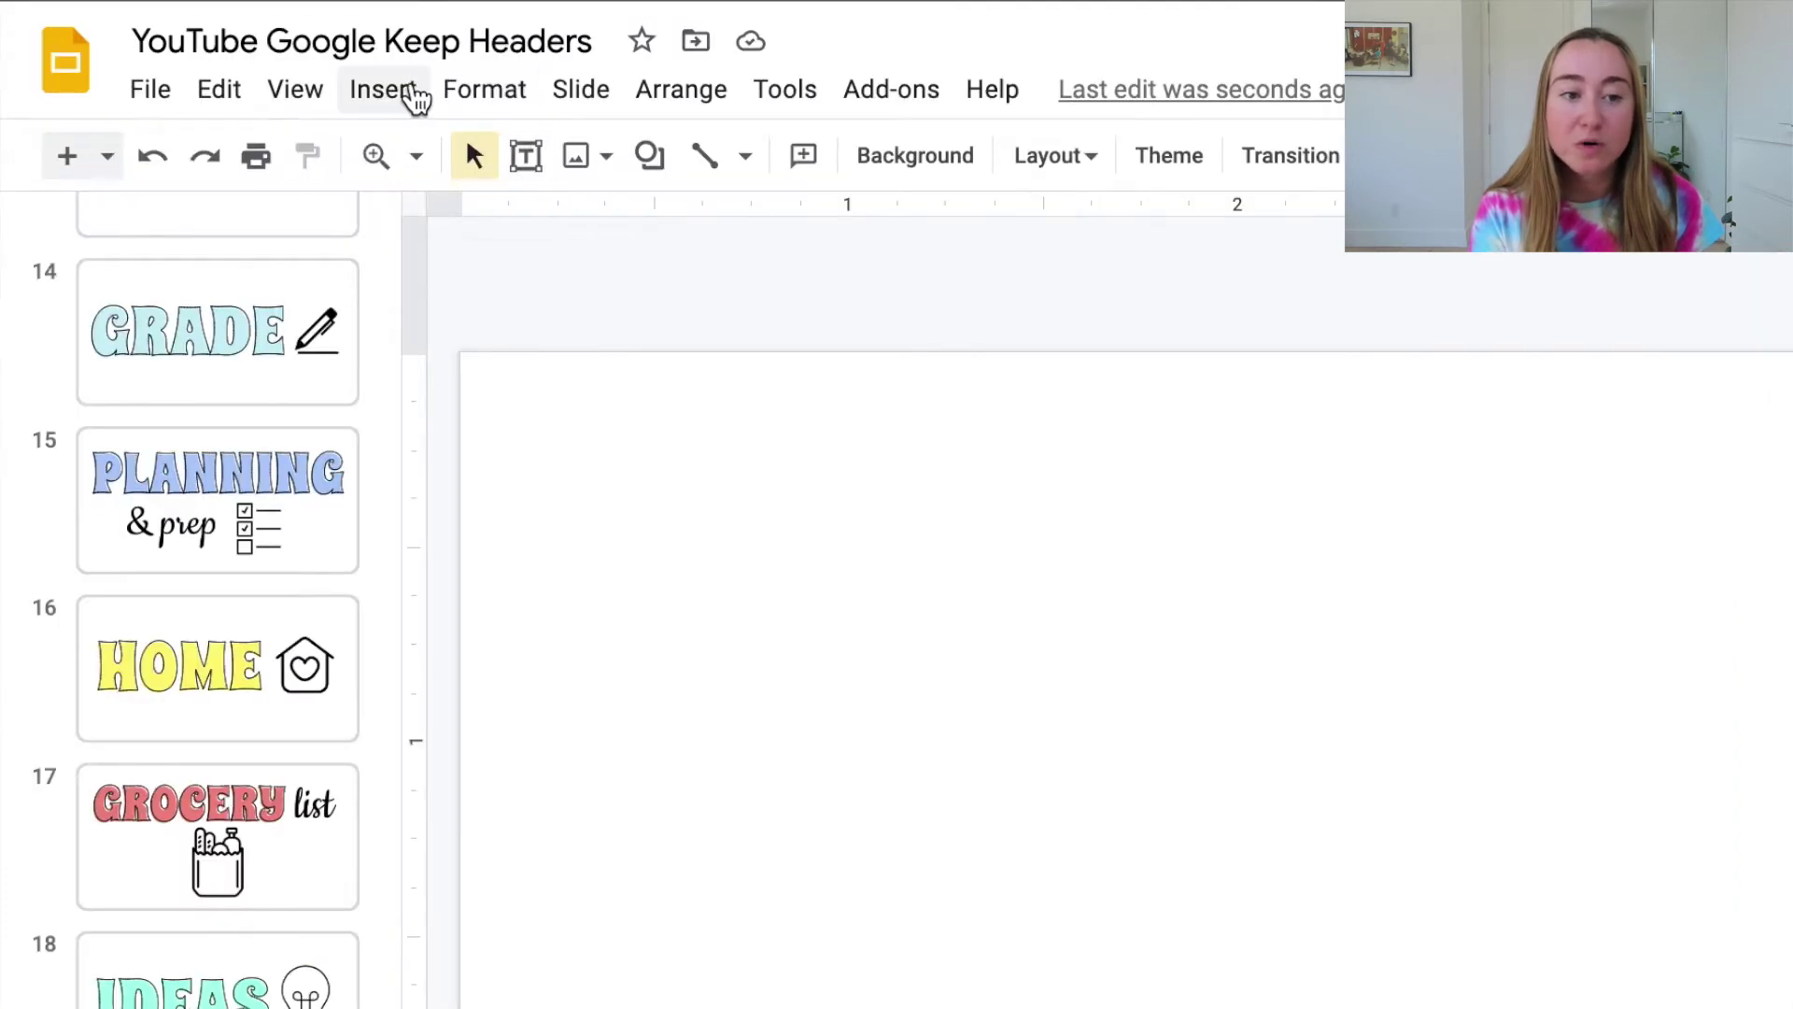
# Step: Open the Insert menu
pyautogui.click(414, 94)
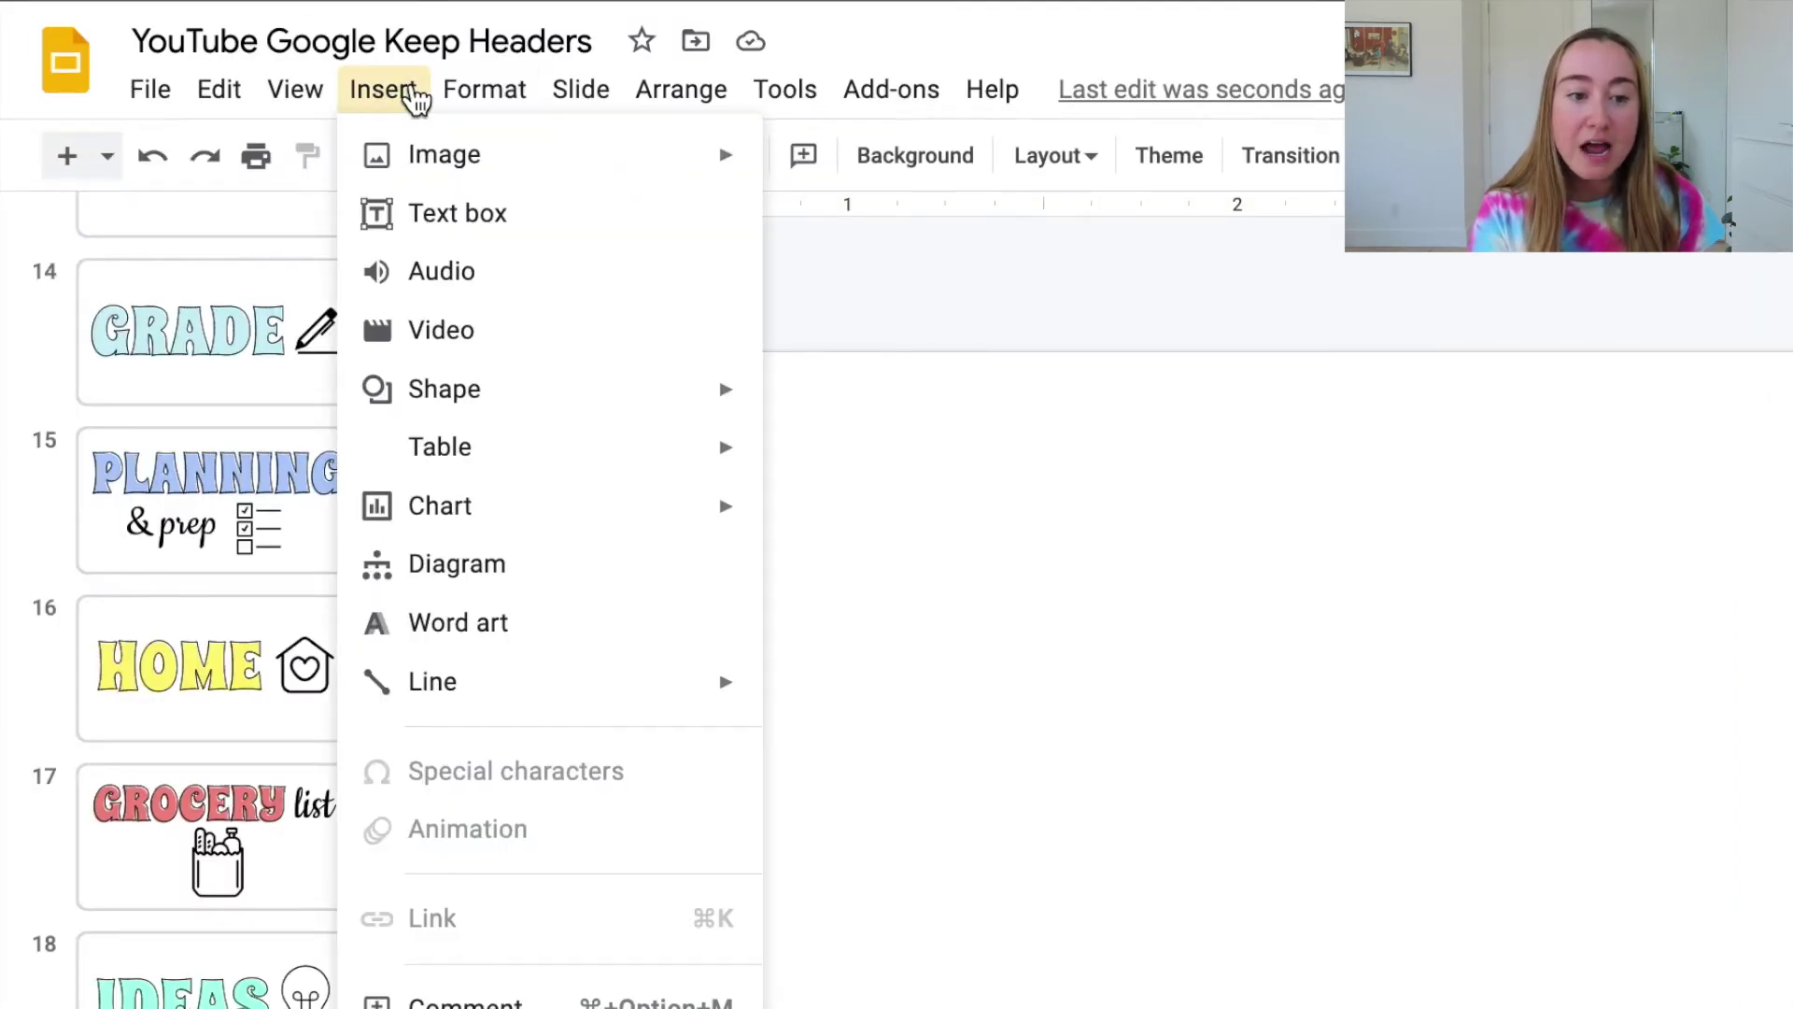
# Step: Insert word art reading 'TO DO' in all capitals on slide 21
pyautogui.click(583, 623)
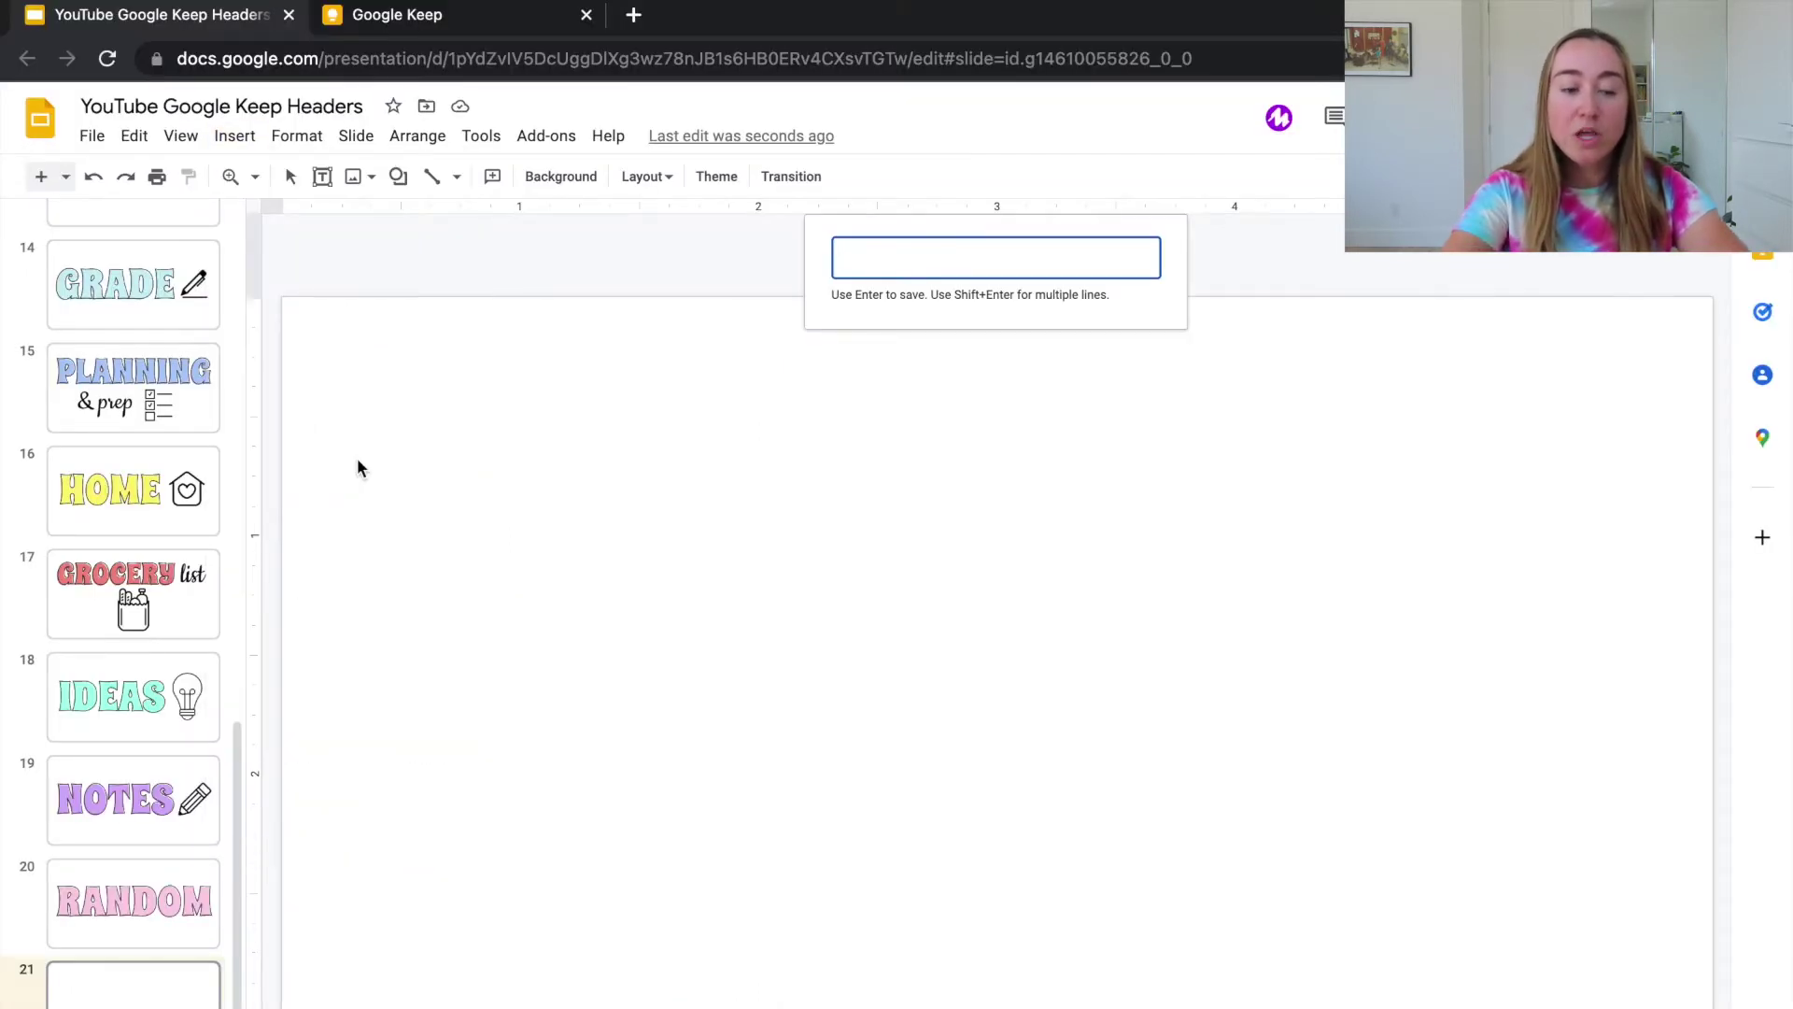
pyautogui.write('TO Do')
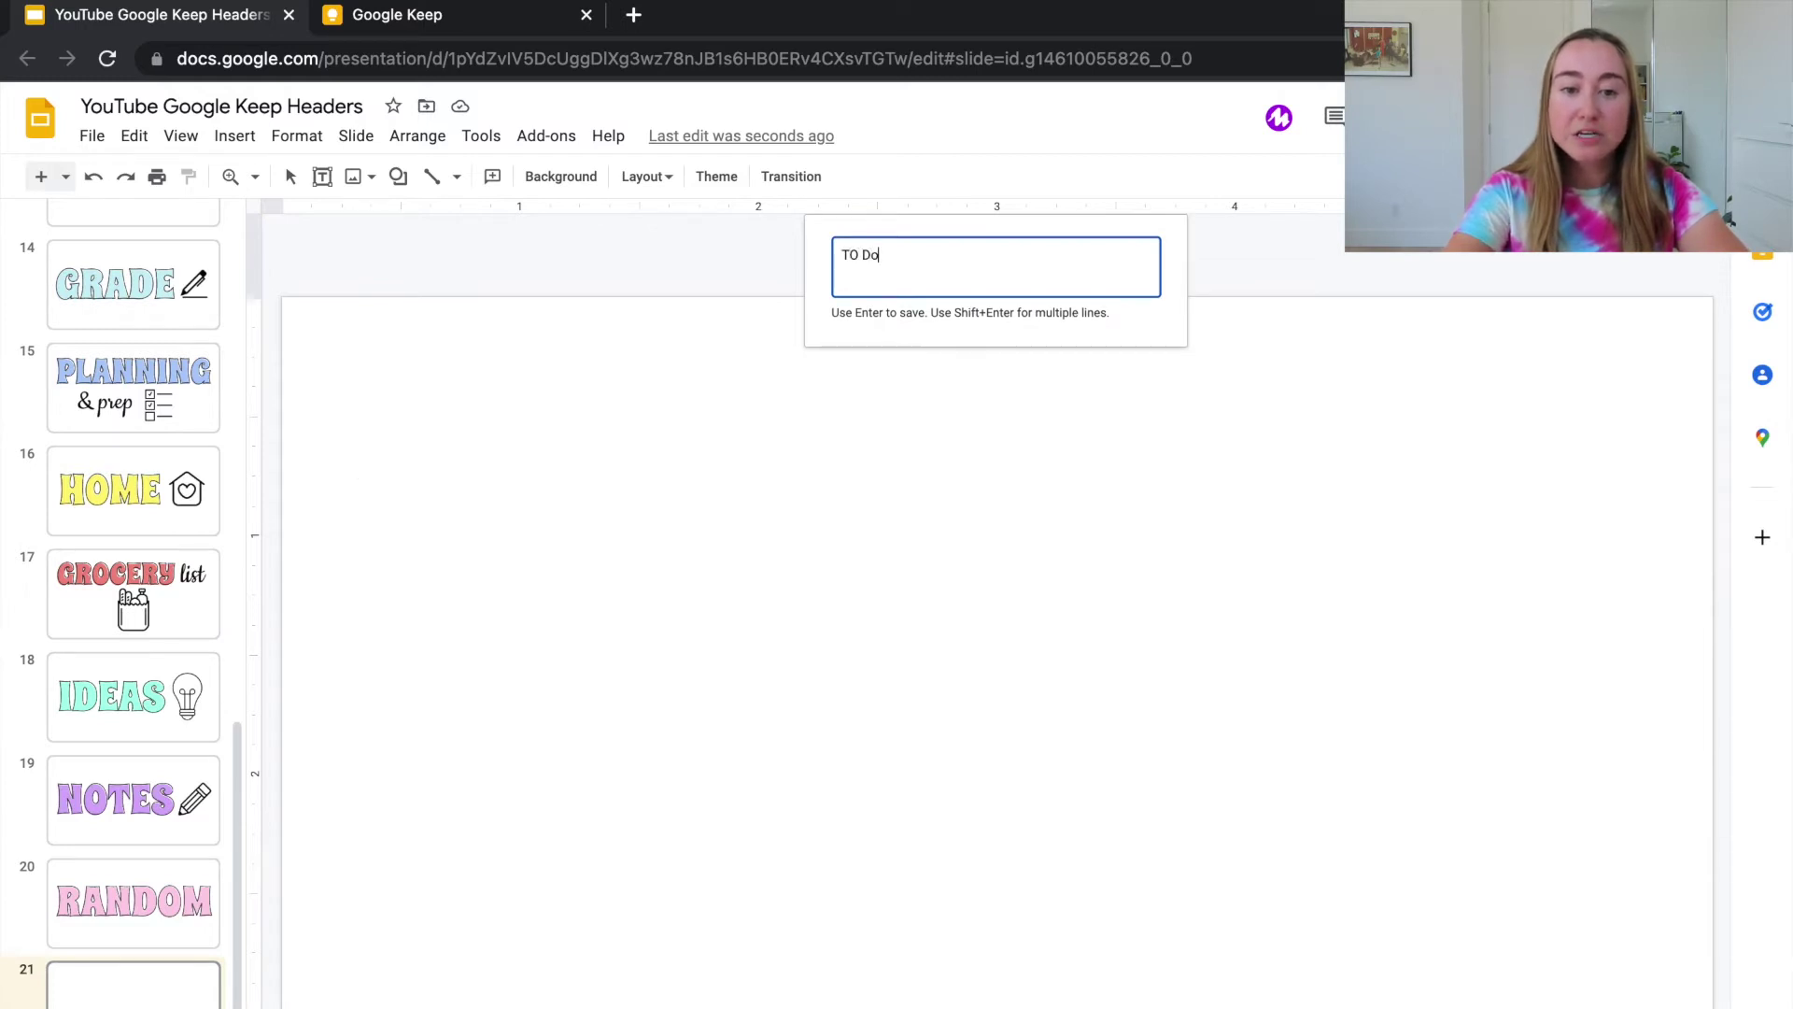
pyautogui.press('BackSpace')
pyautogui.write('O DO')
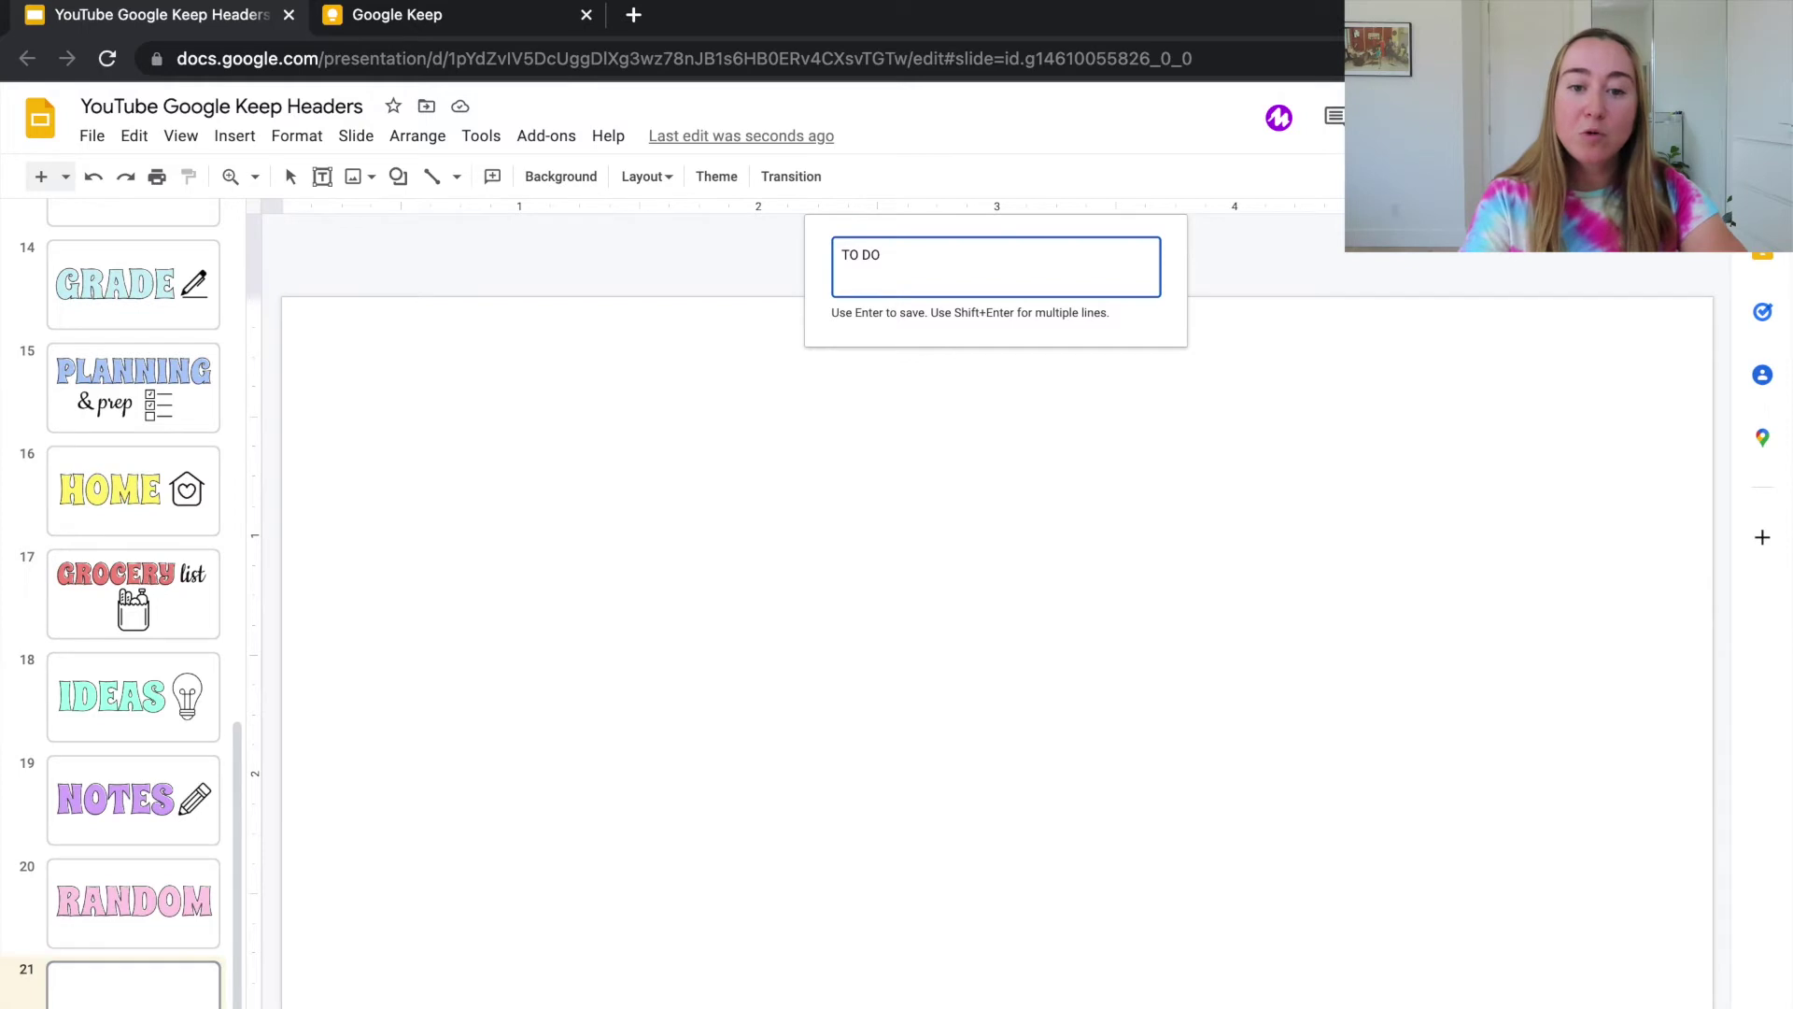
pyautogui.press('Return')
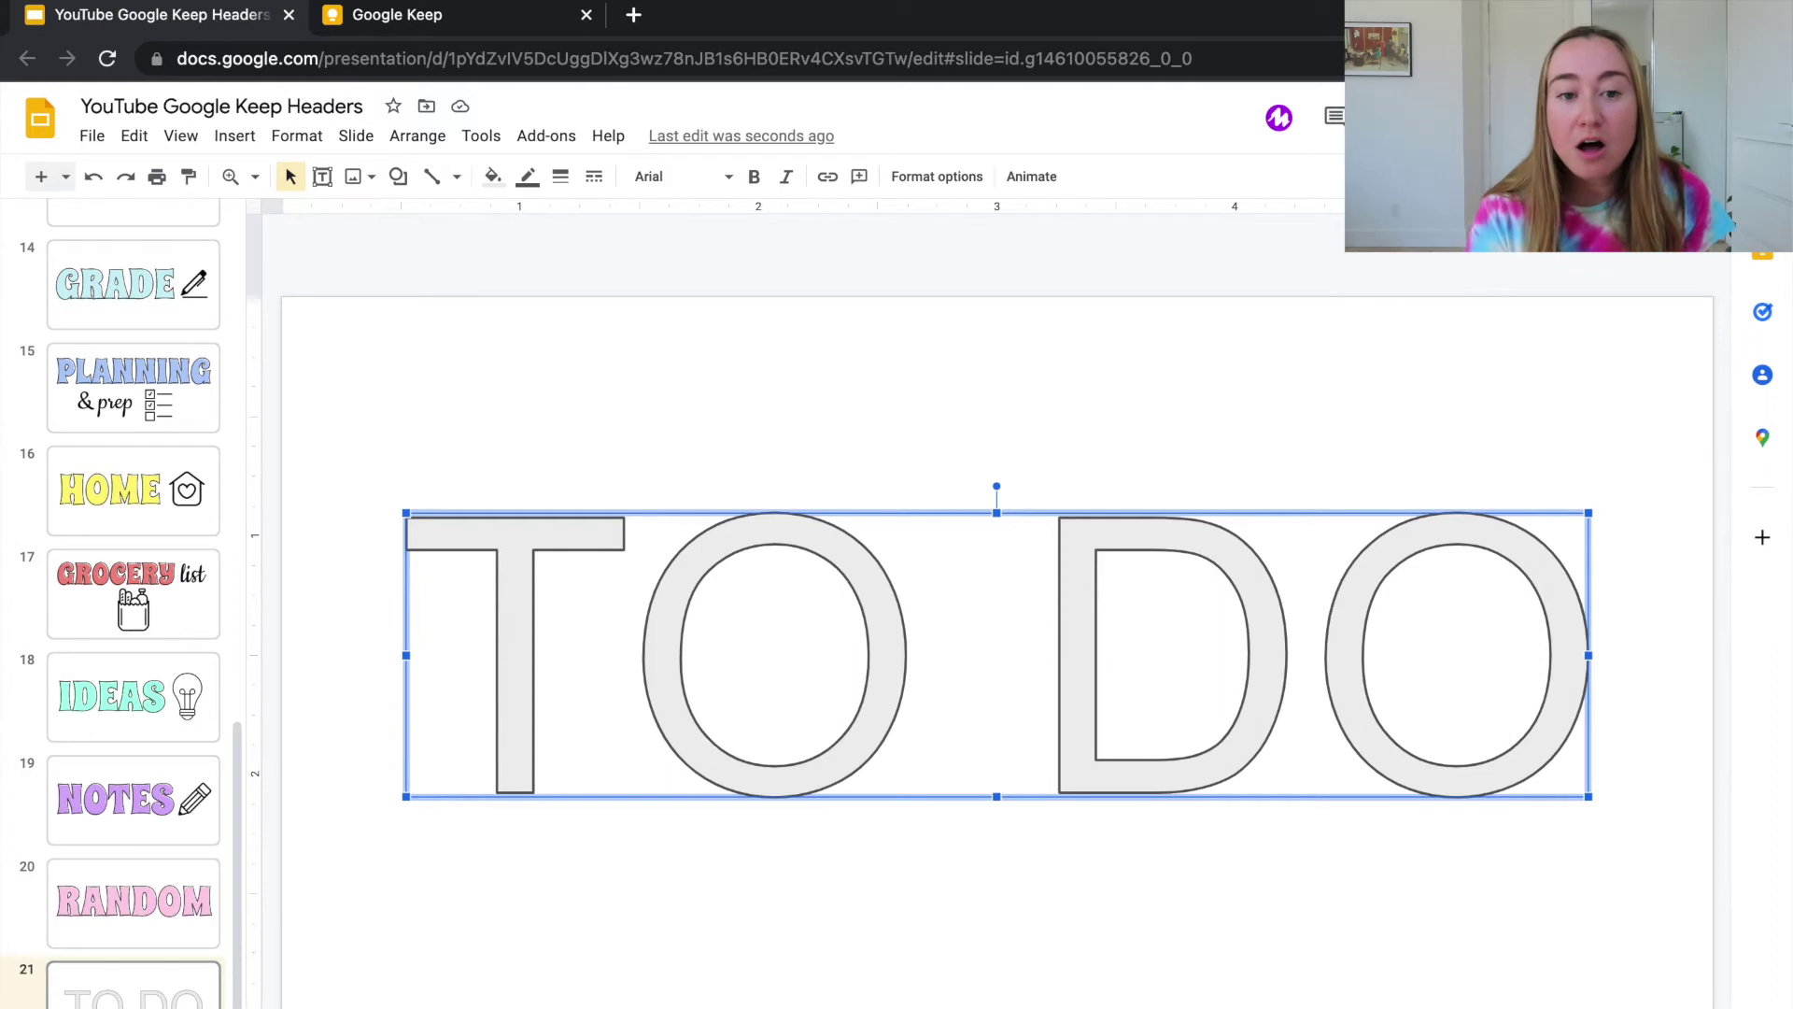
# Step: Change the TO DO word art font from Arial to Spicy Rice
pyautogui.click(731, 181)
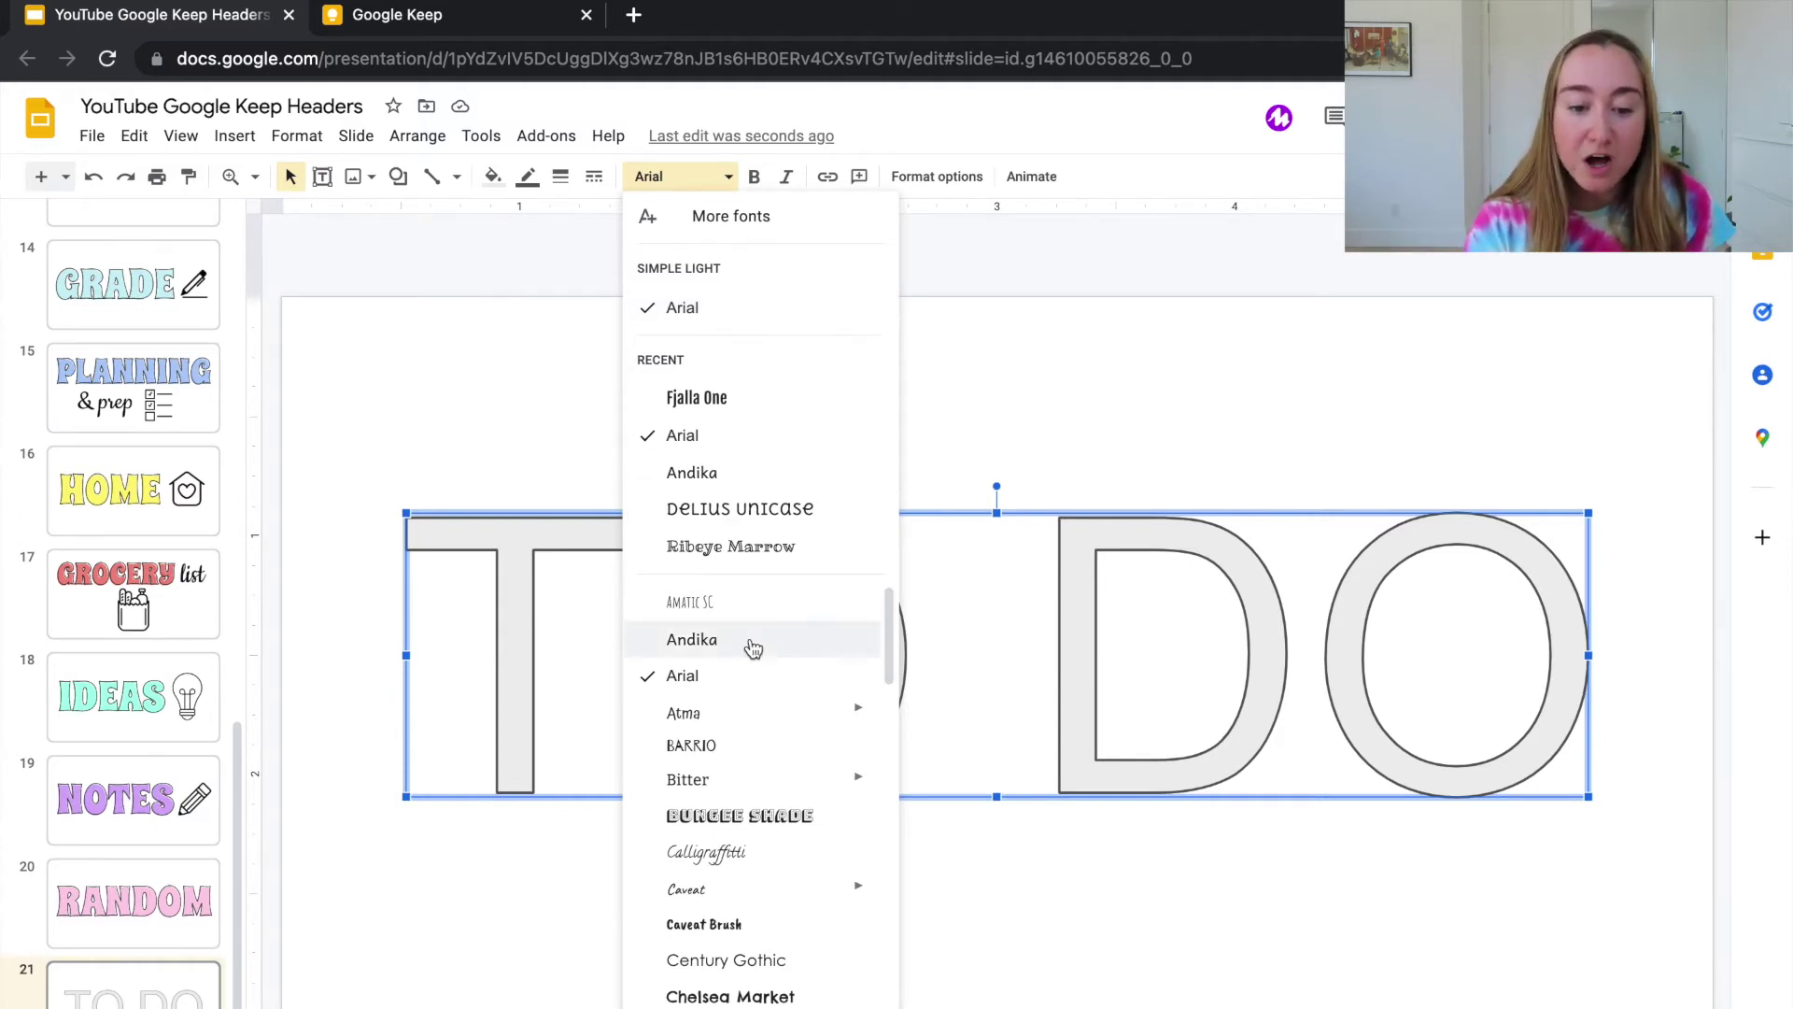
pyautogui.scroll(-7, 751, 644)
pyautogui.scroll(-9, 752, 644)
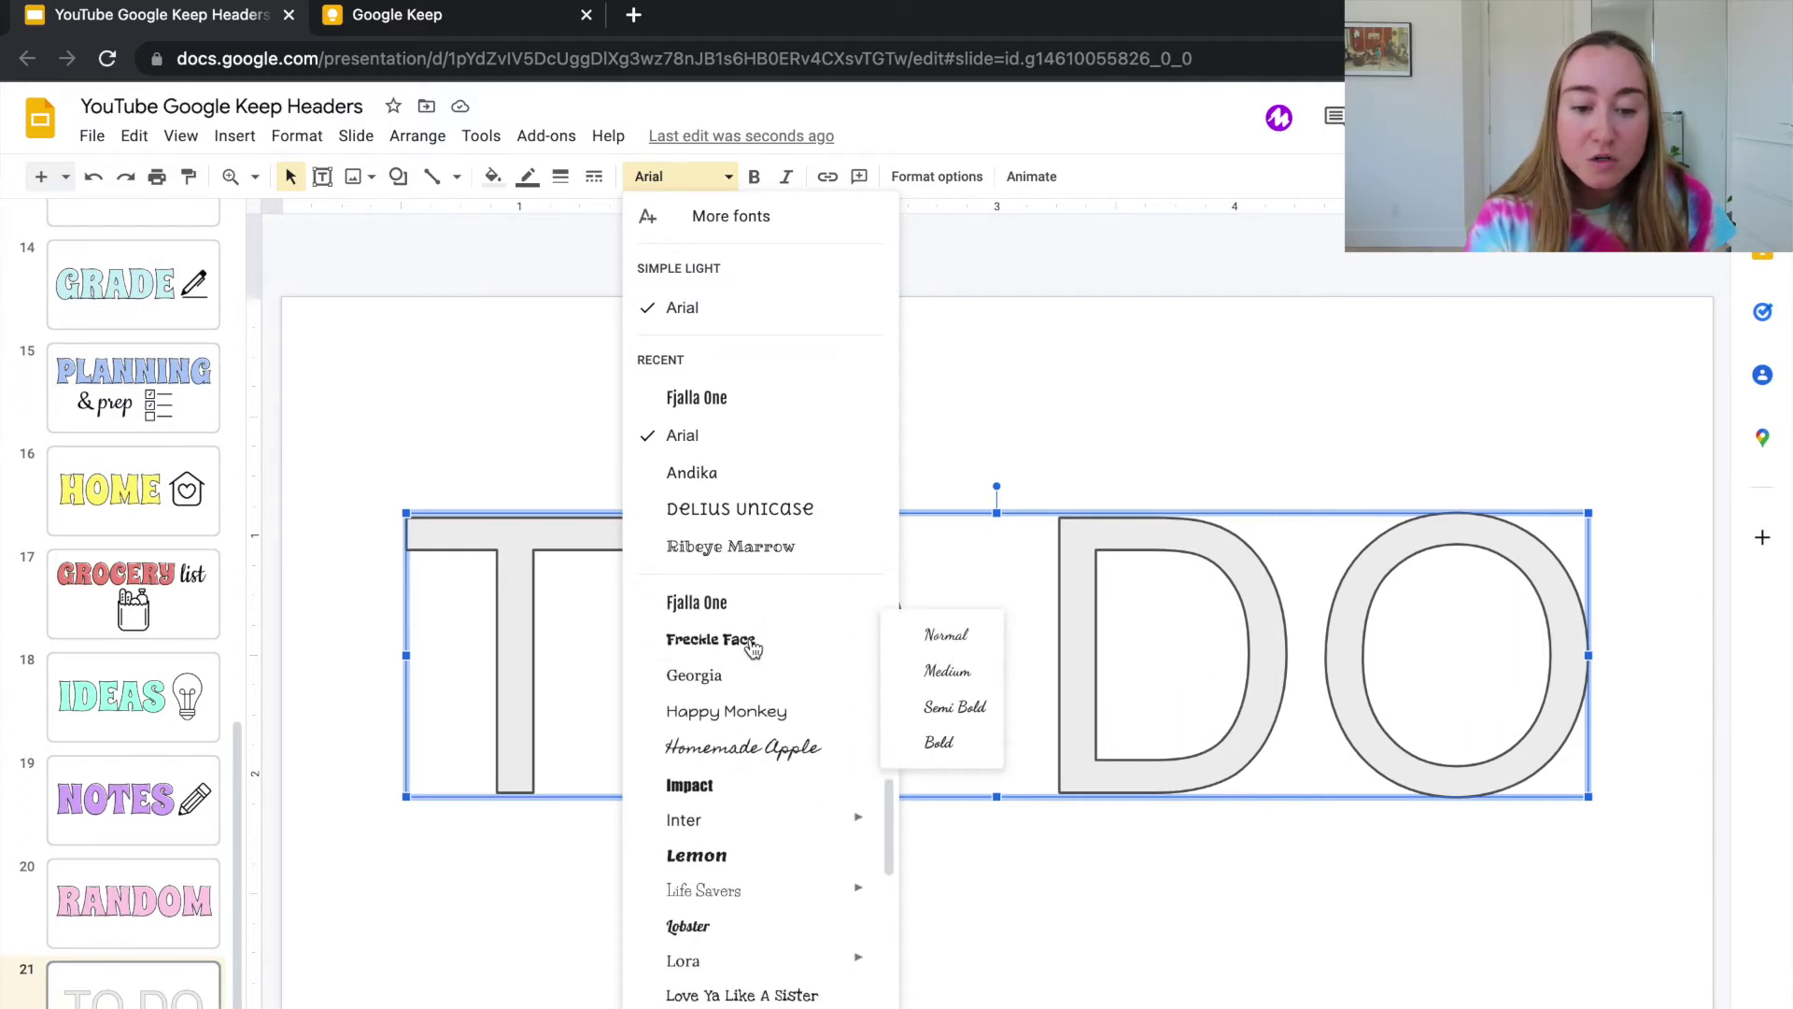
pyautogui.scroll(-3, 752, 647)
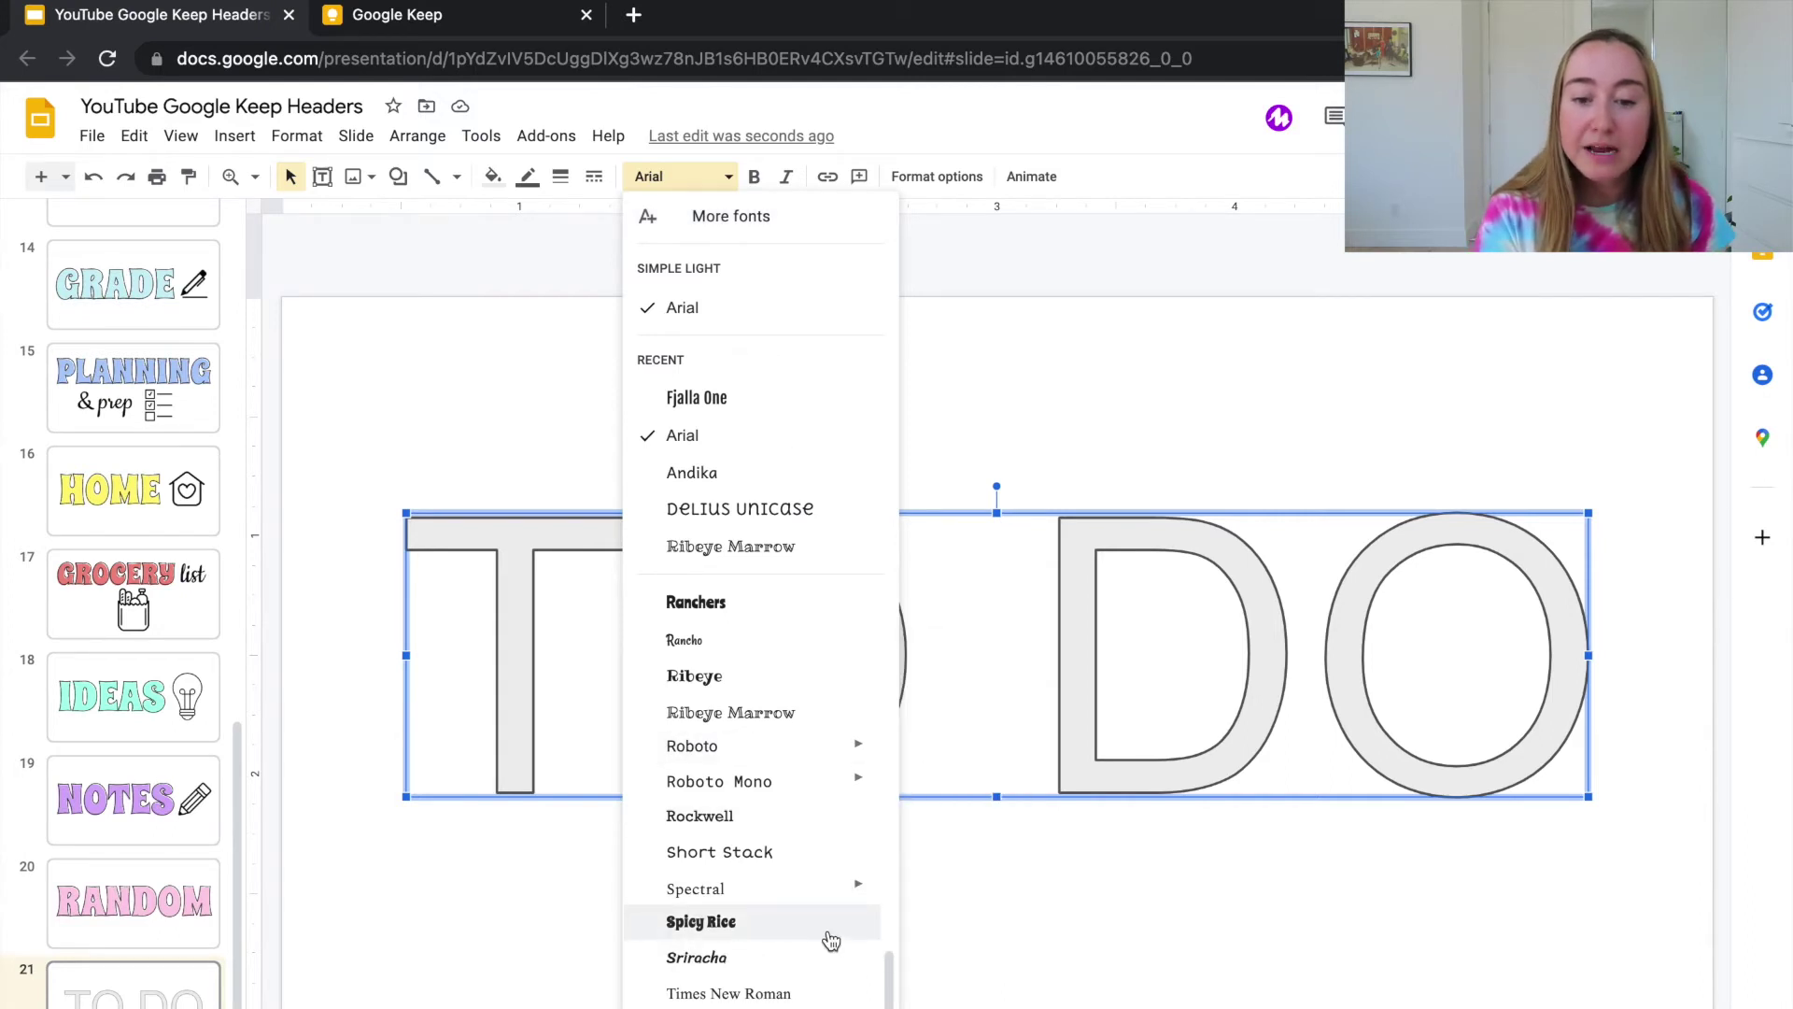
pyautogui.click(701, 922)
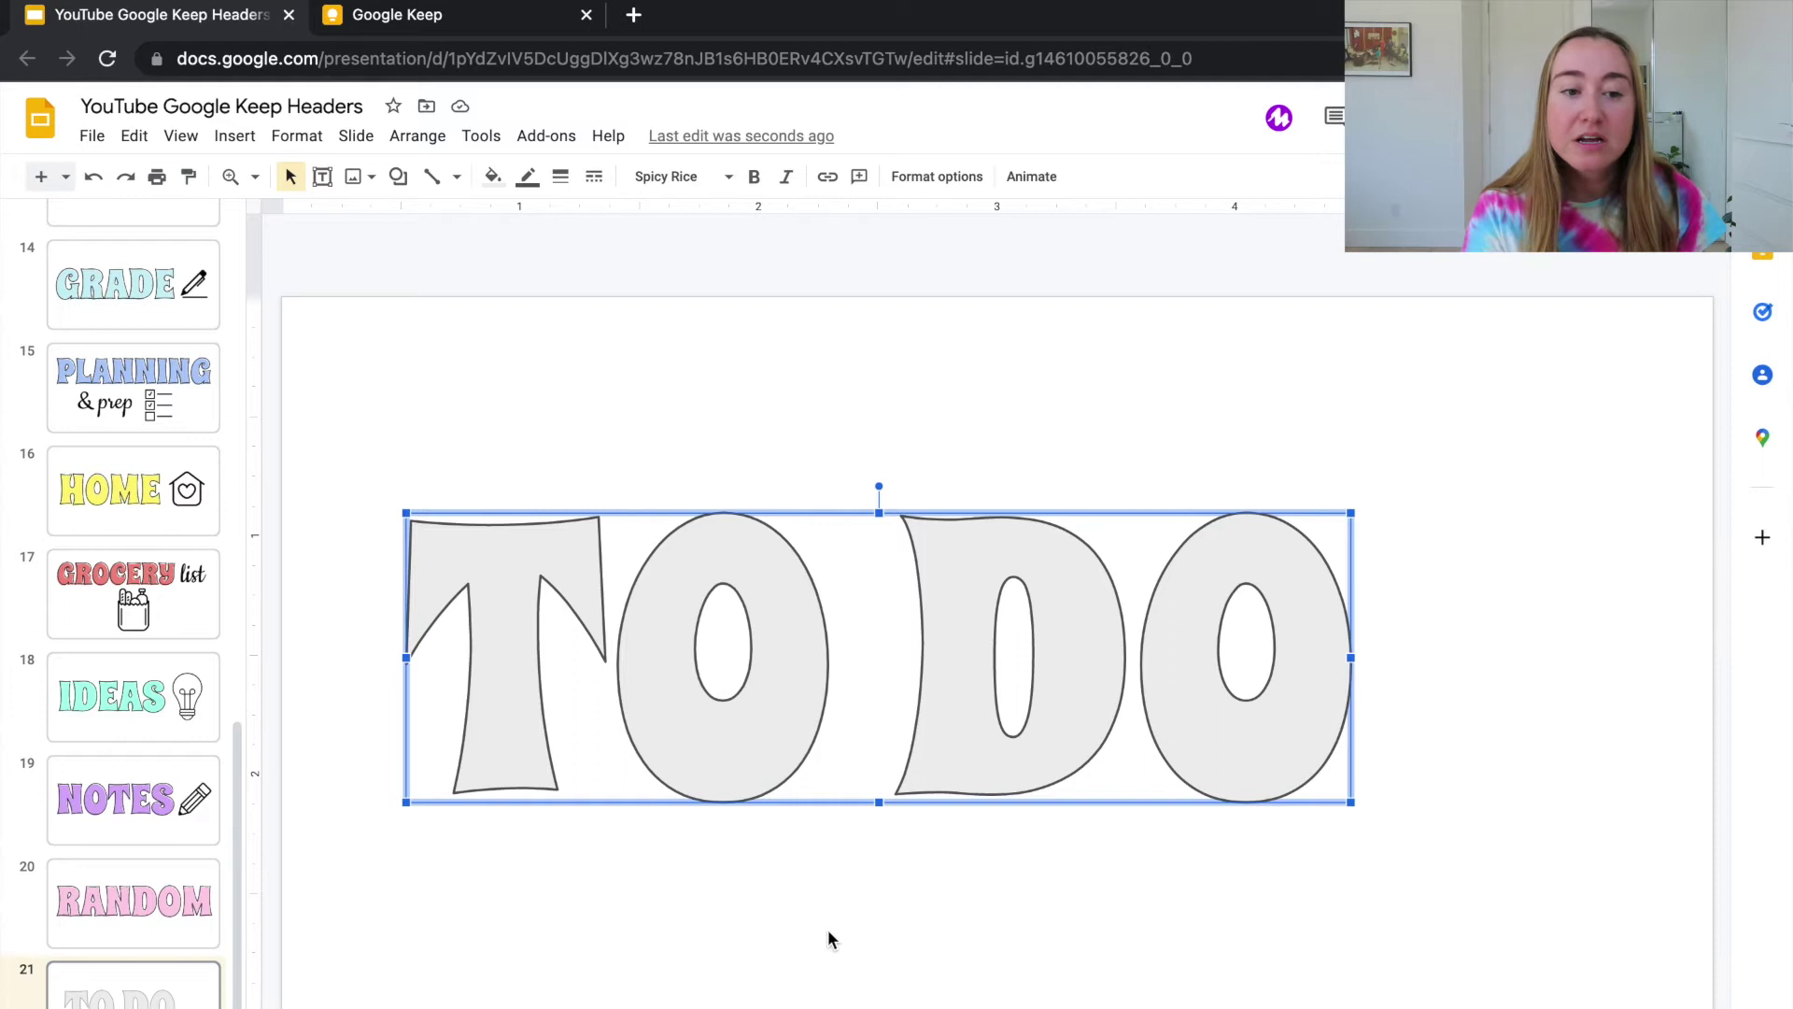
# Step: Drag TO DO onto the slide's horizontal centre guide, then revisit slide 20 and return to slide 21
pyautogui.moveTo(944, 632); pyautogui.dragTo(1062, 635)
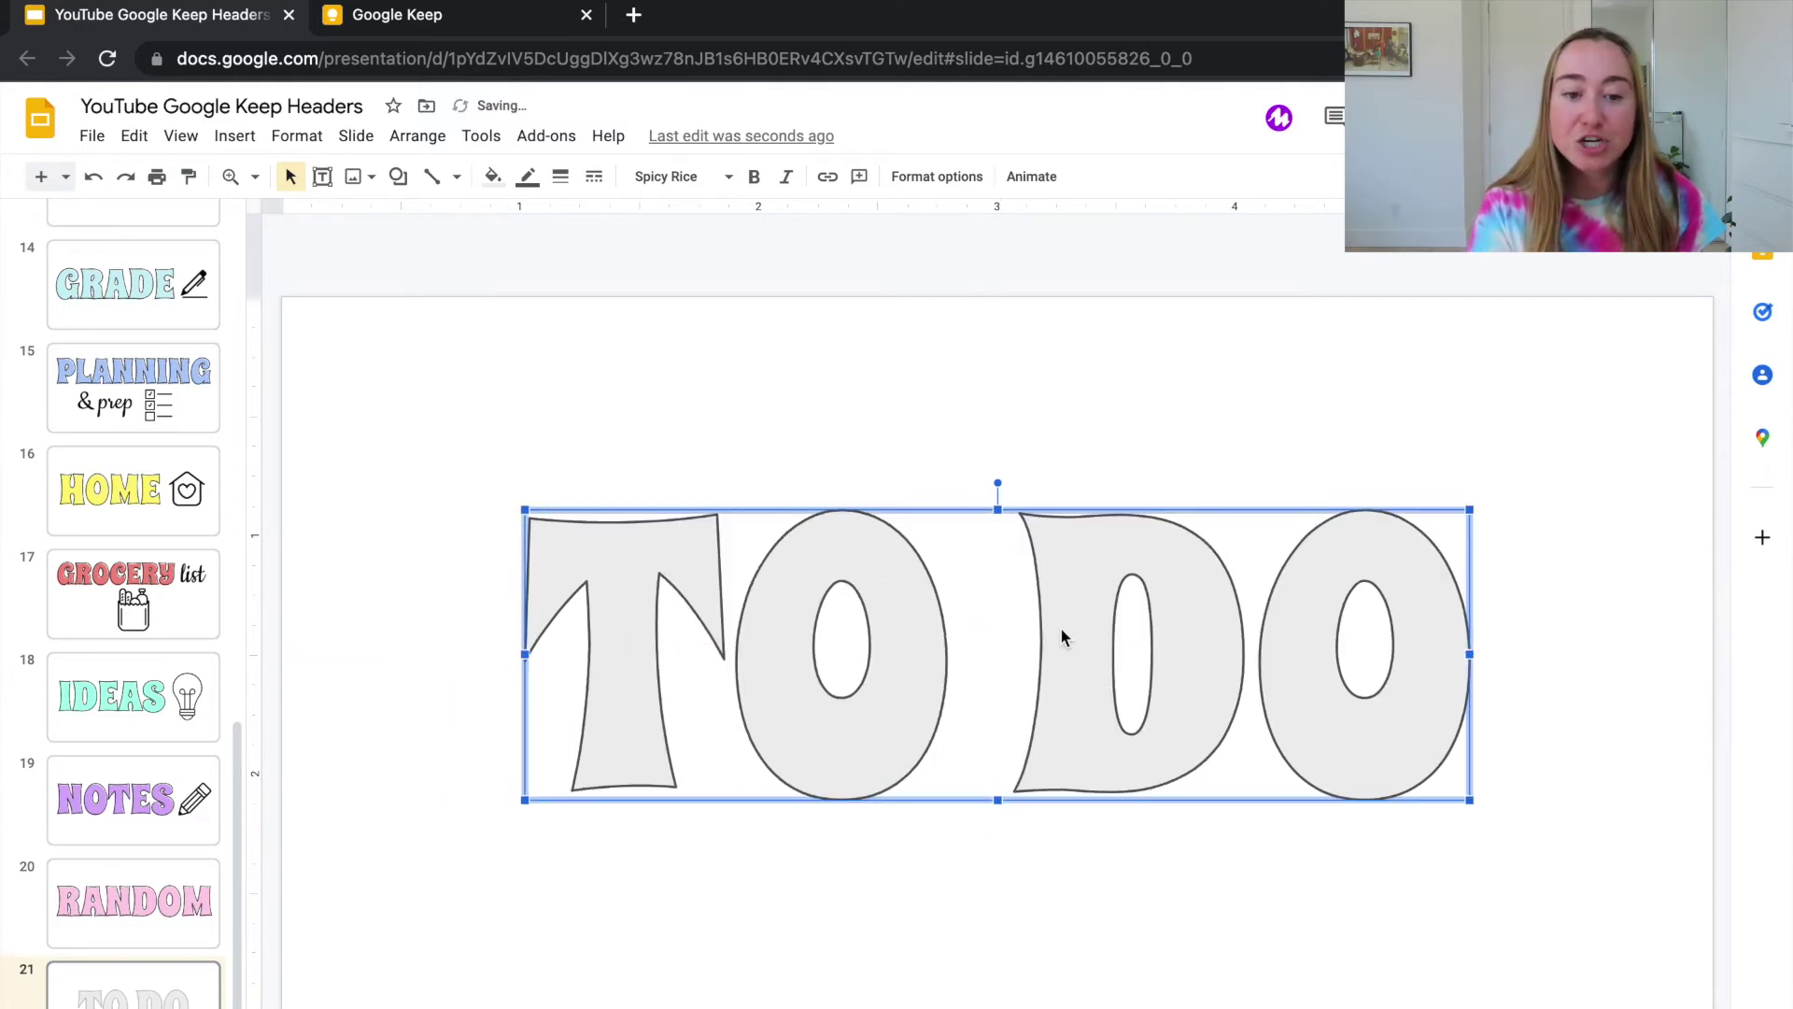
pyautogui.click(852, 437)
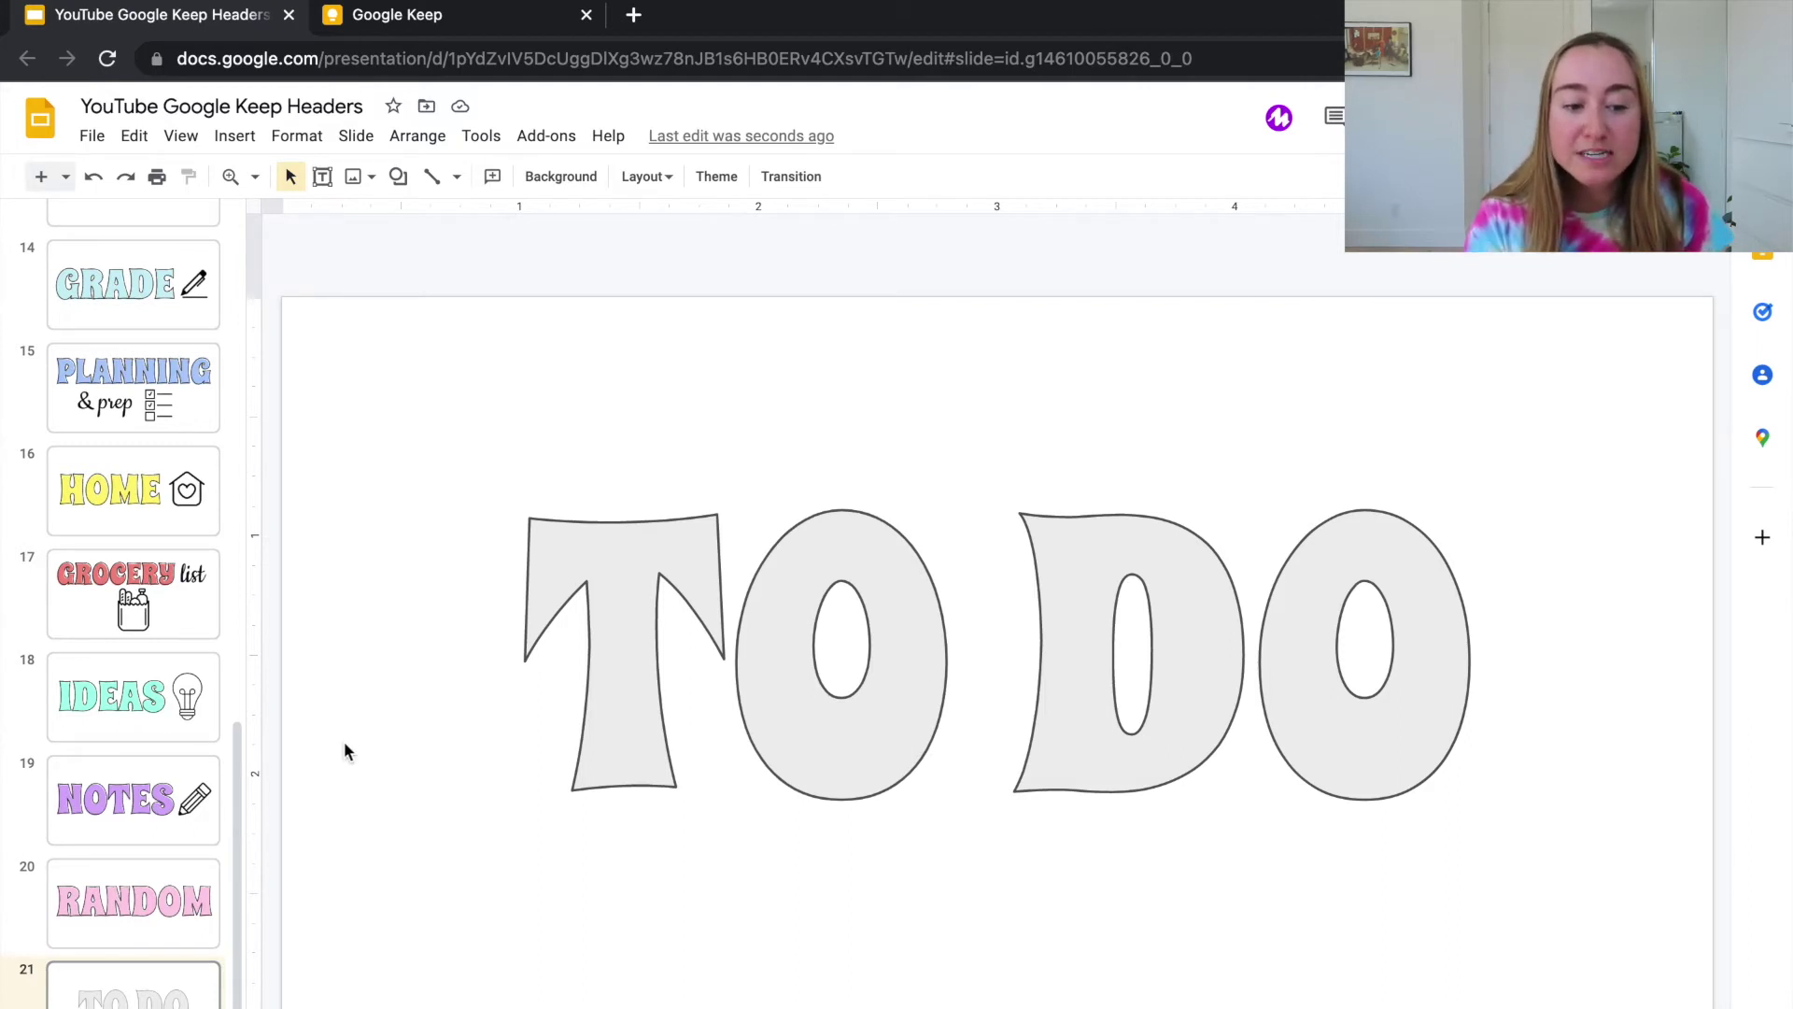
pyautogui.click(174, 898)
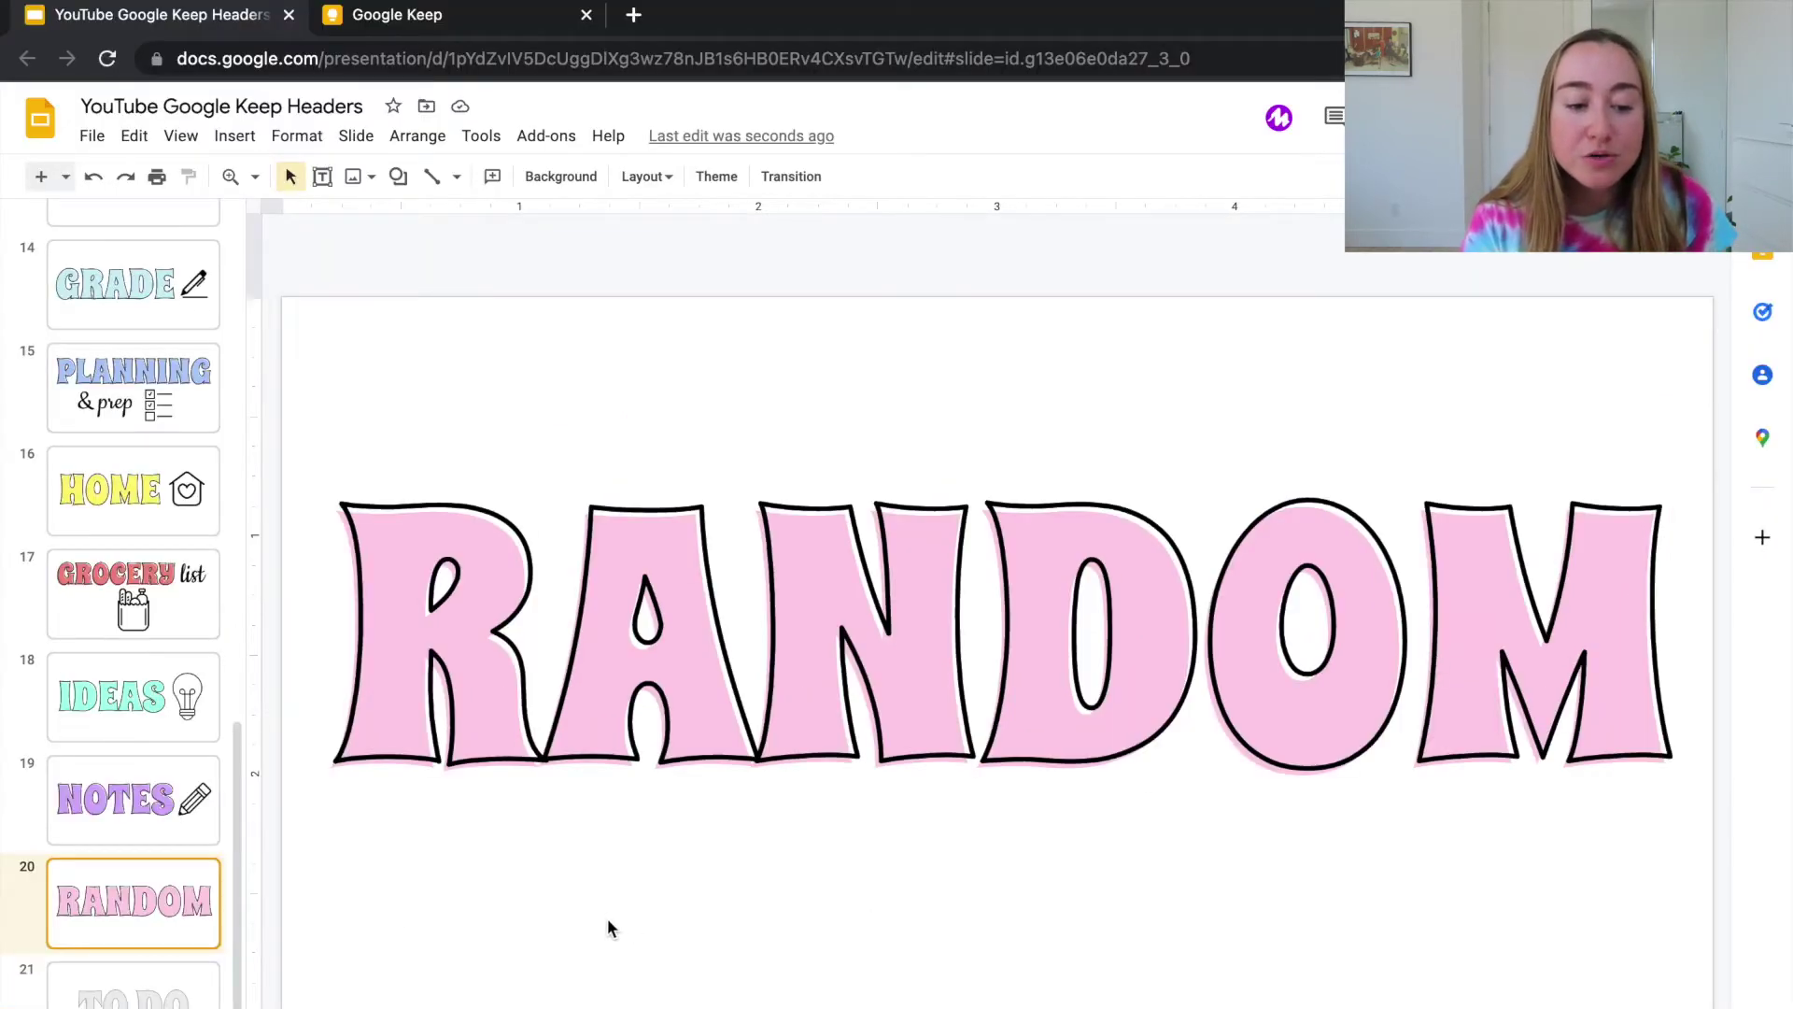
pyautogui.click(181, 999)
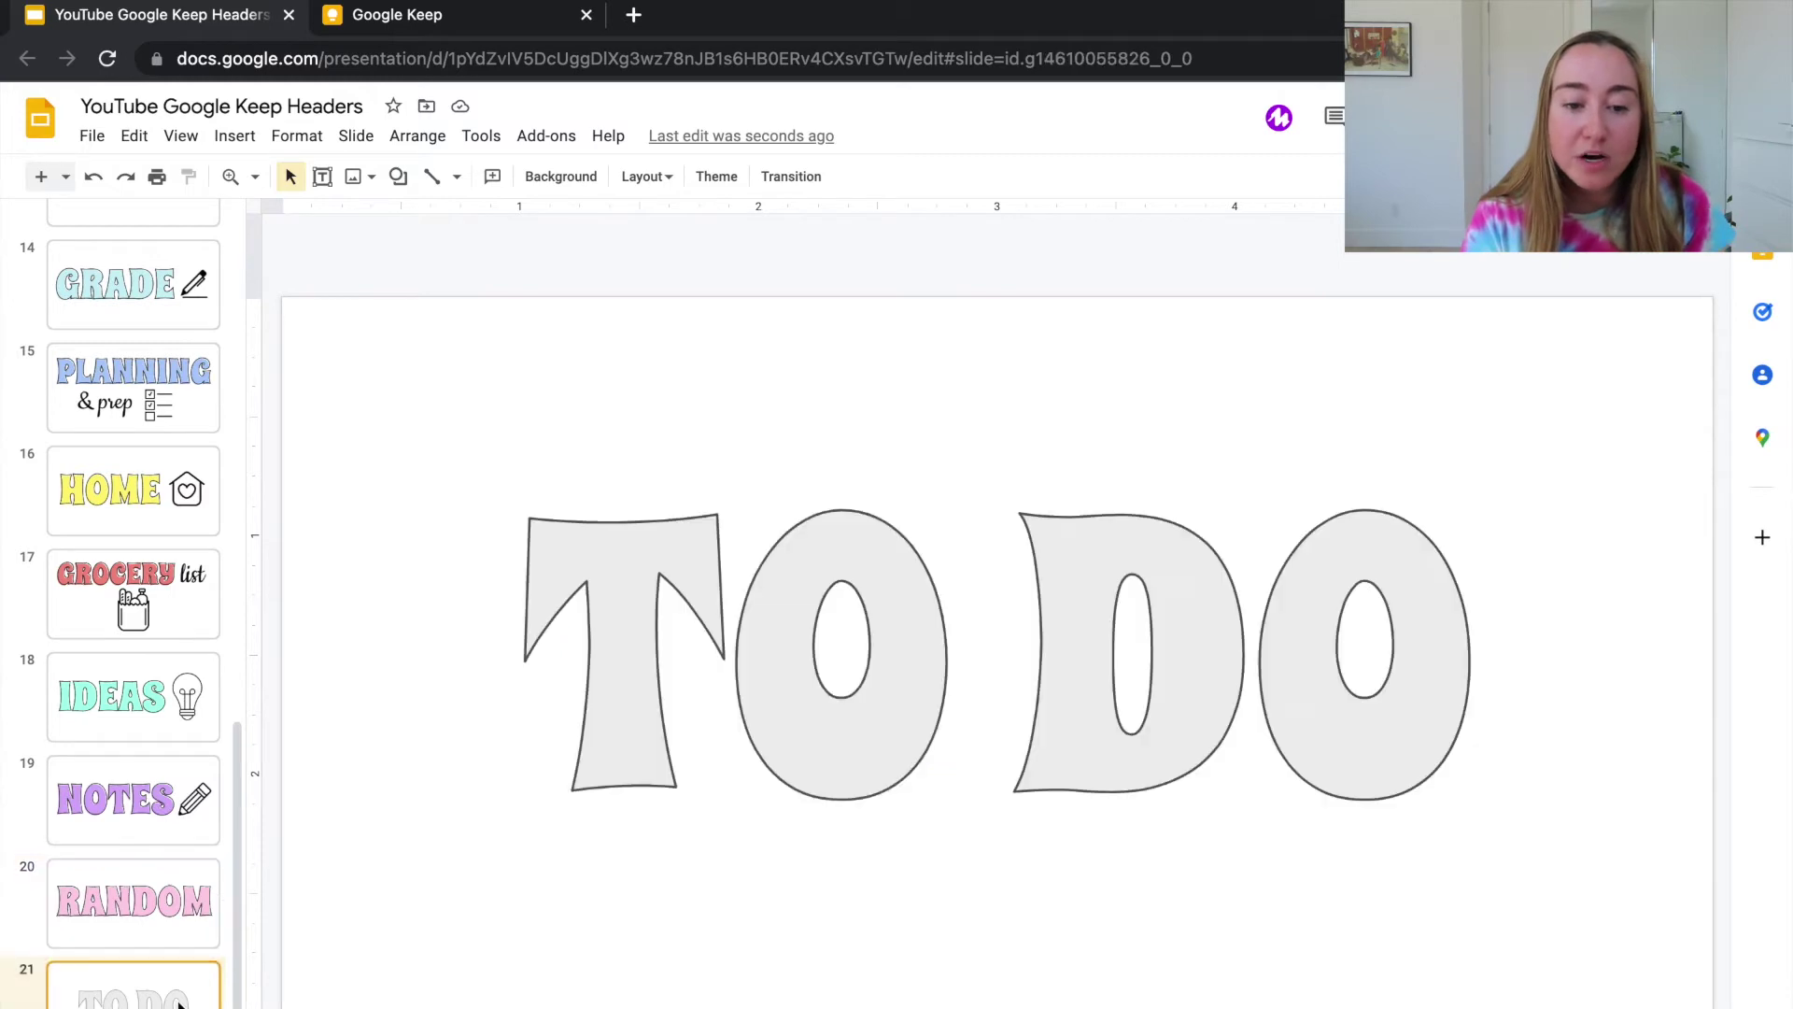
pyautogui.click(944, 686)
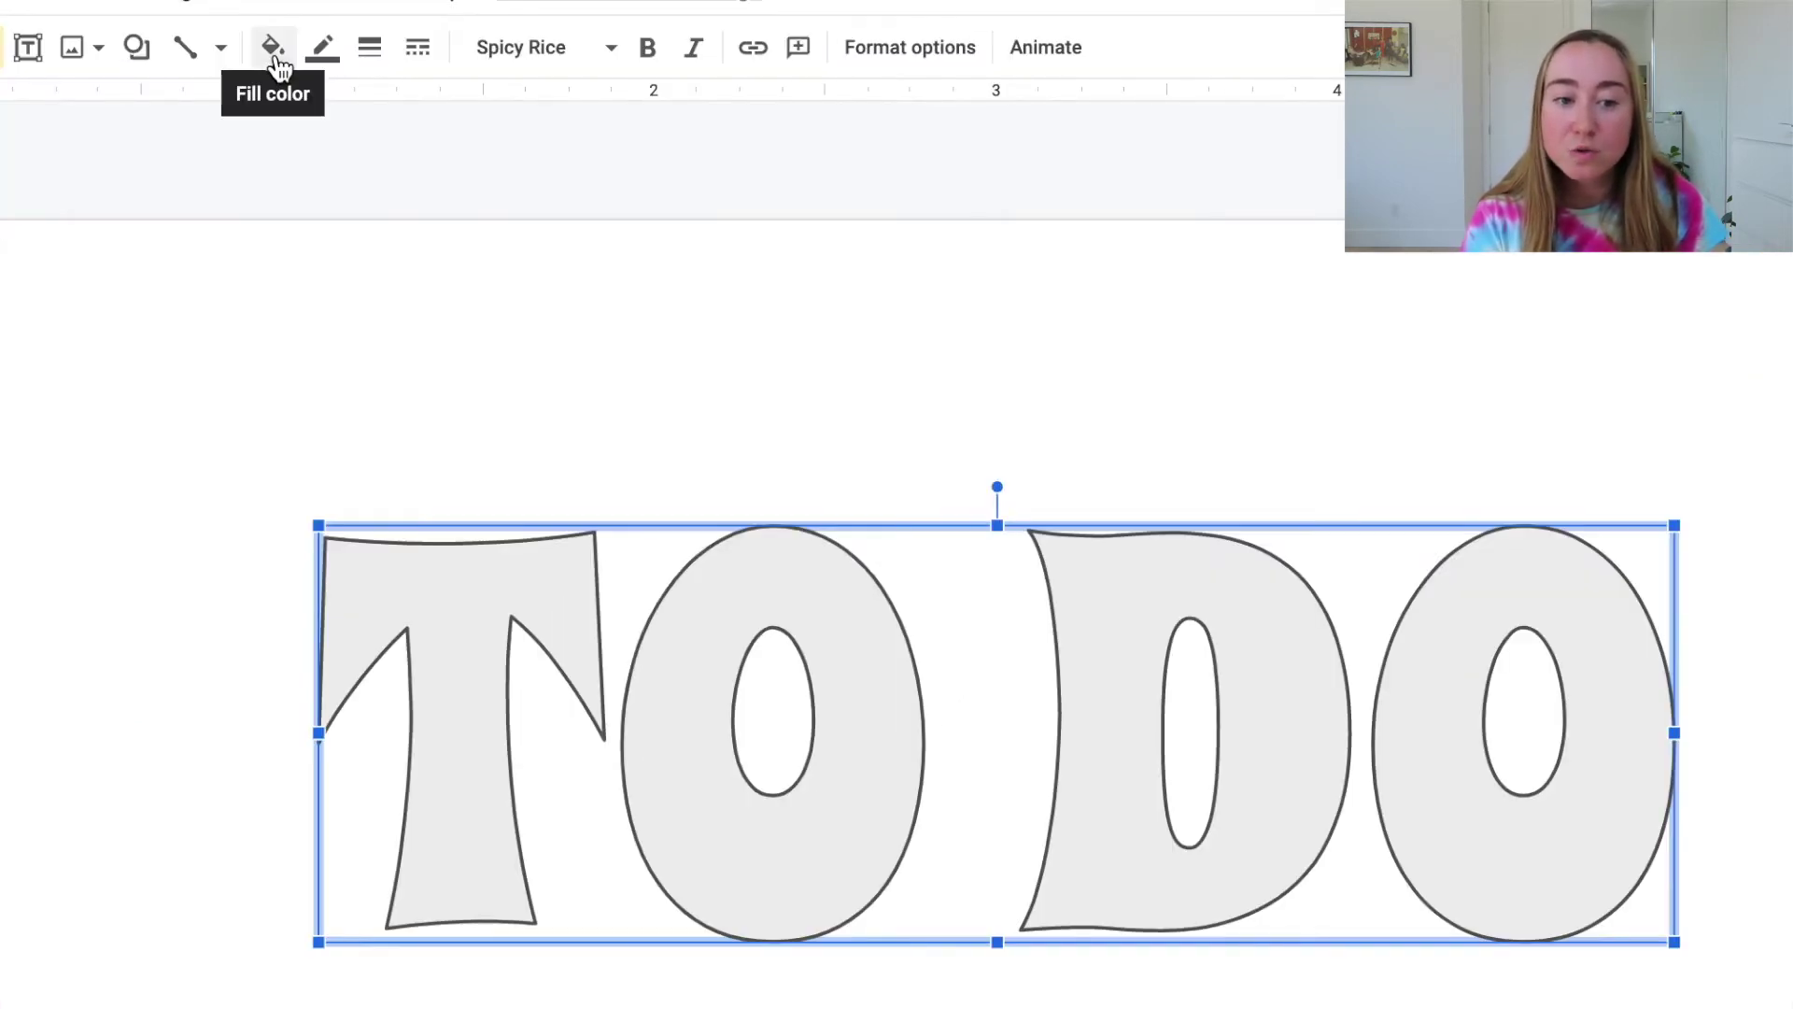
pyautogui.click(273, 48)
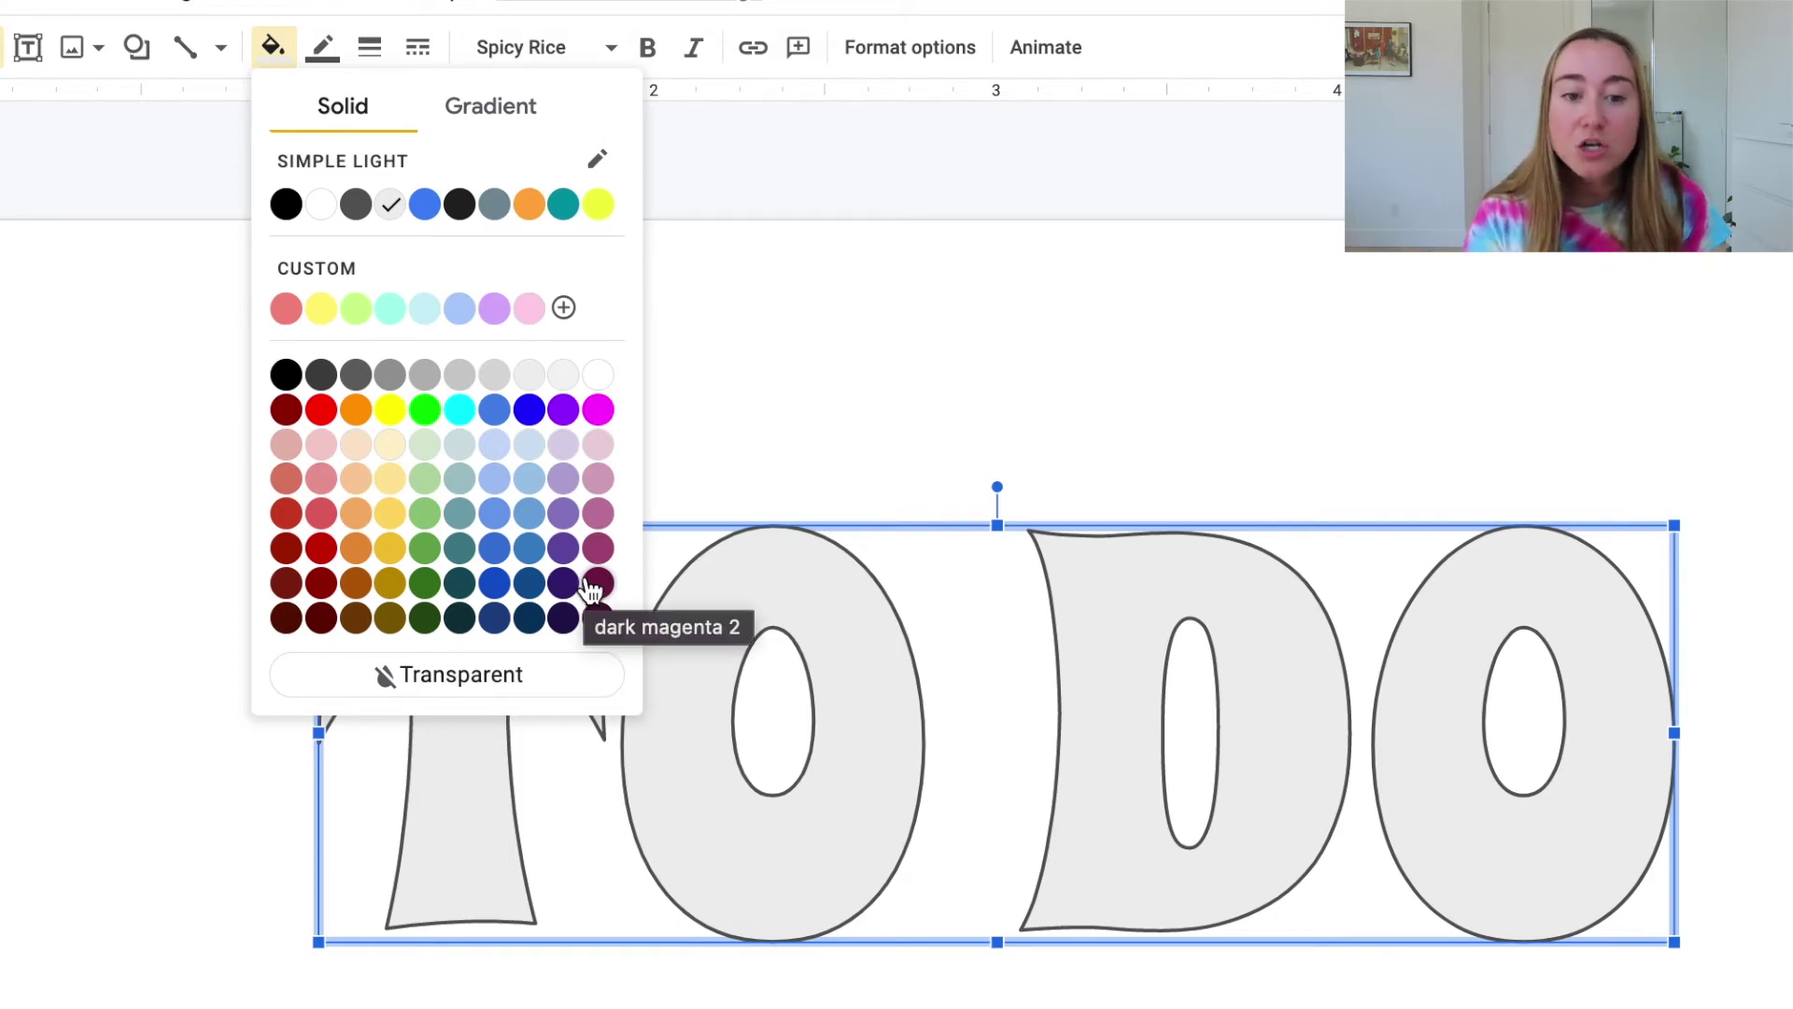
pyautogui.click(564, 309)
pyautogui.click(709, 473)
pyautogui.moveTo(708, 473); pyautogui.dragTo(849, 452)
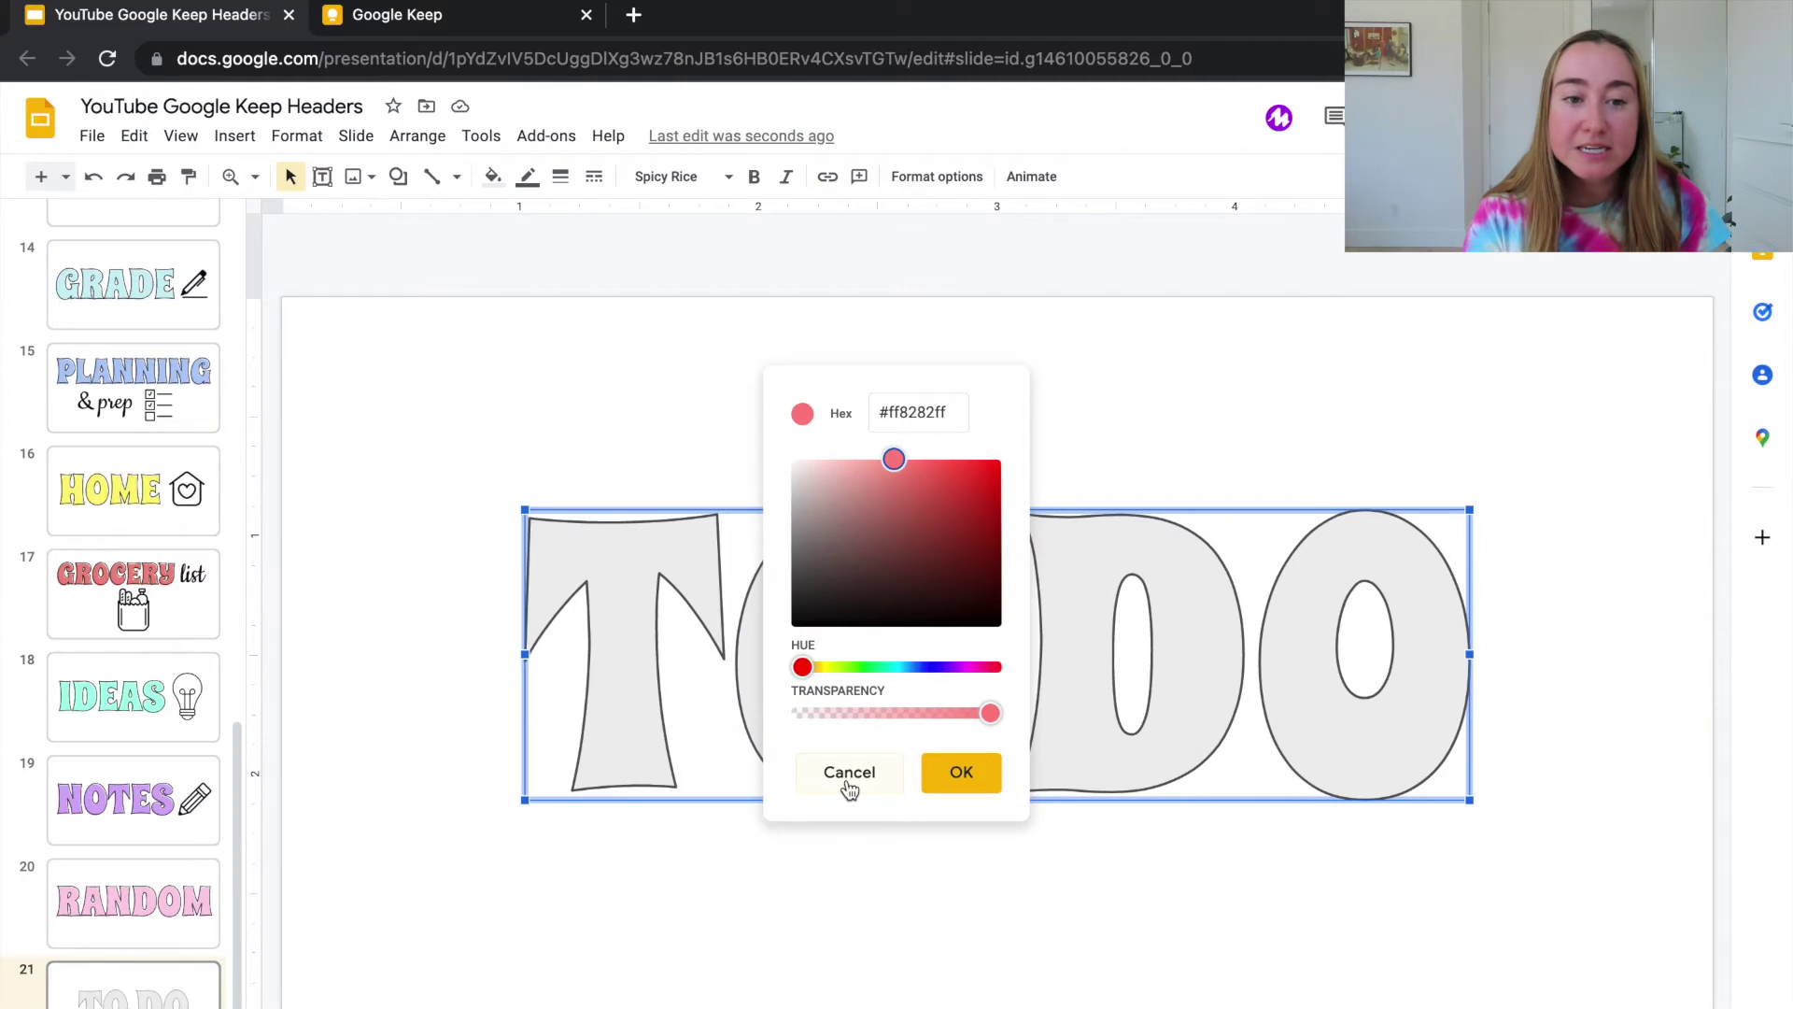
pyautogui.click(786, 907)
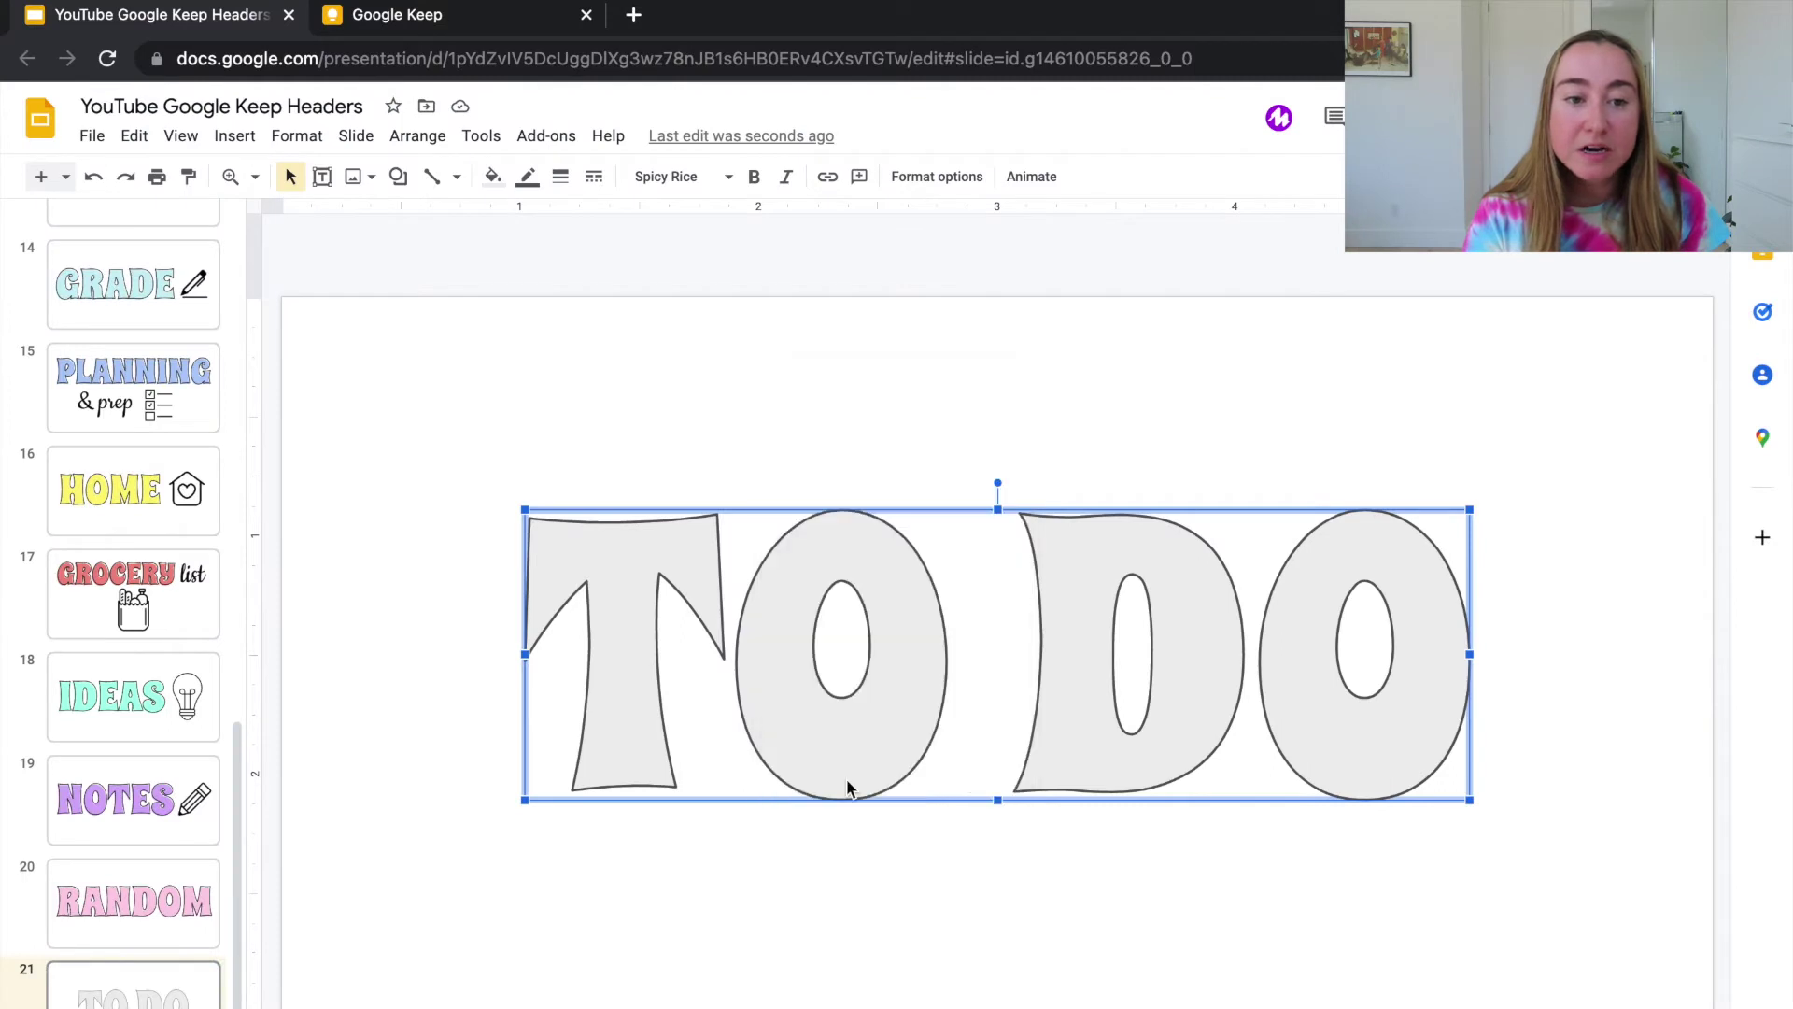
# Step: Fill the TO DO letters with the custom mint colour #a7ffeb
pyautogui.click(493, 178)
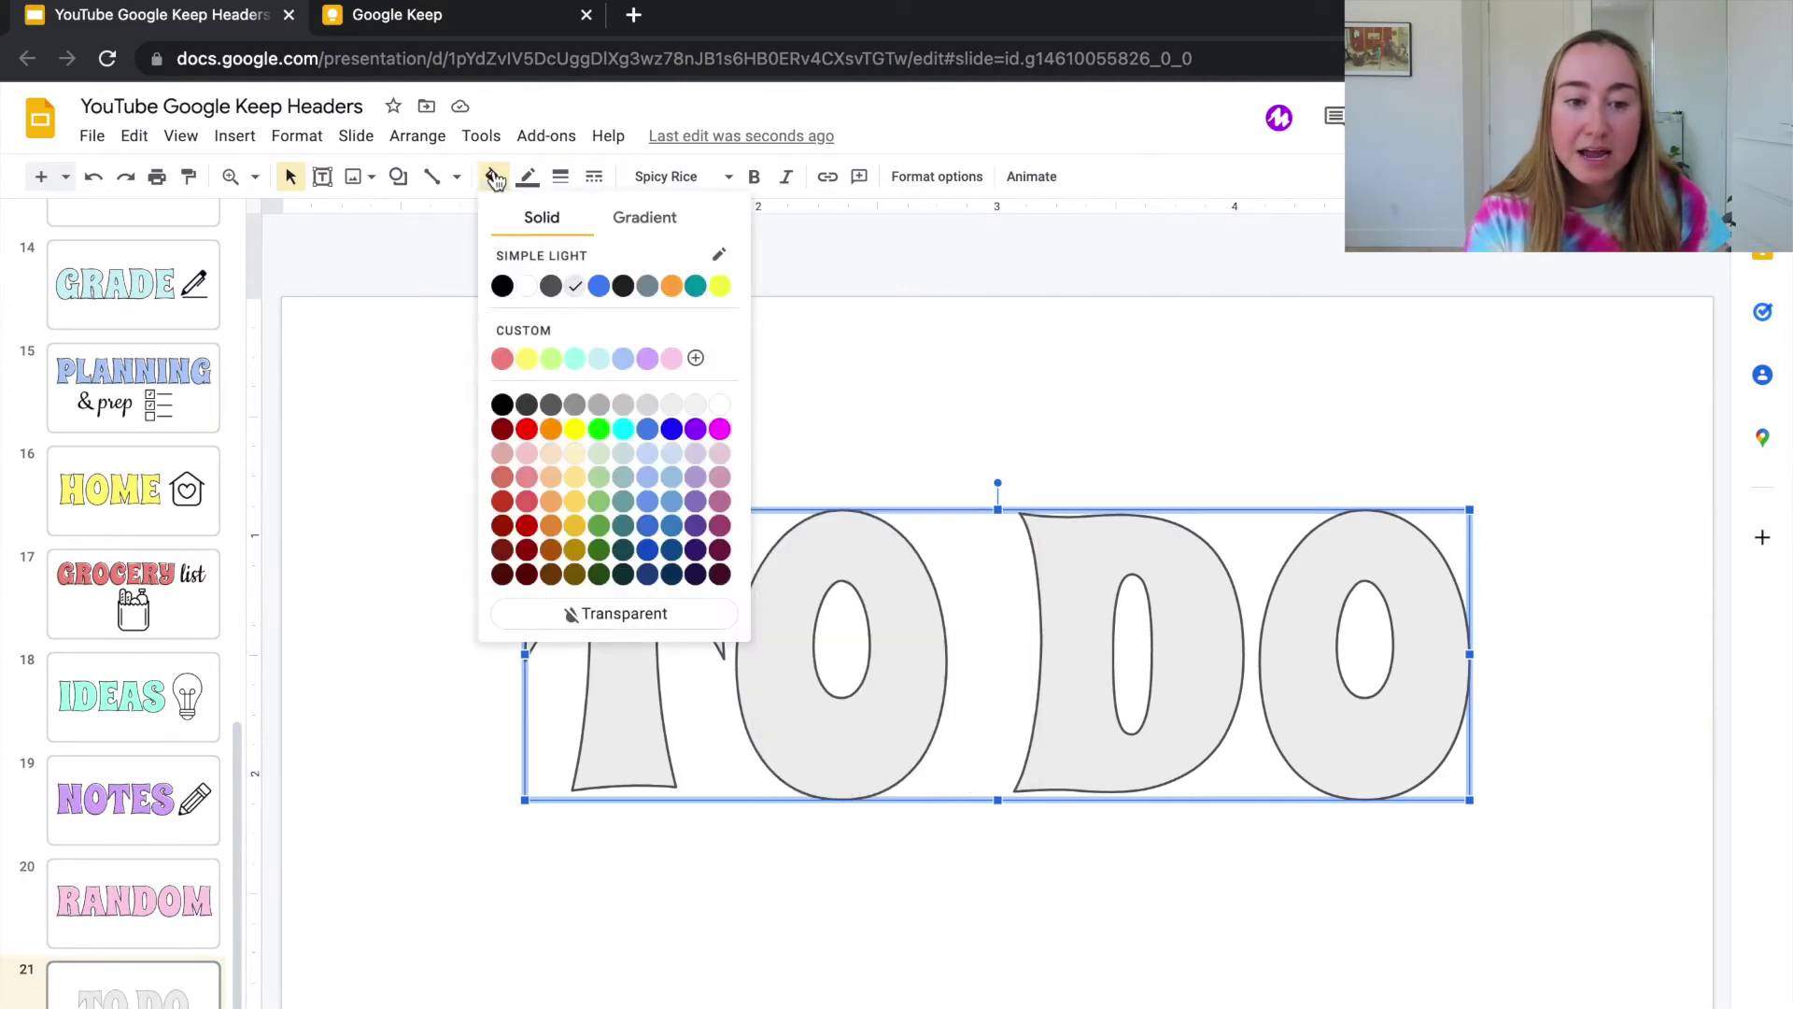
pyautogui.click(574, 359)
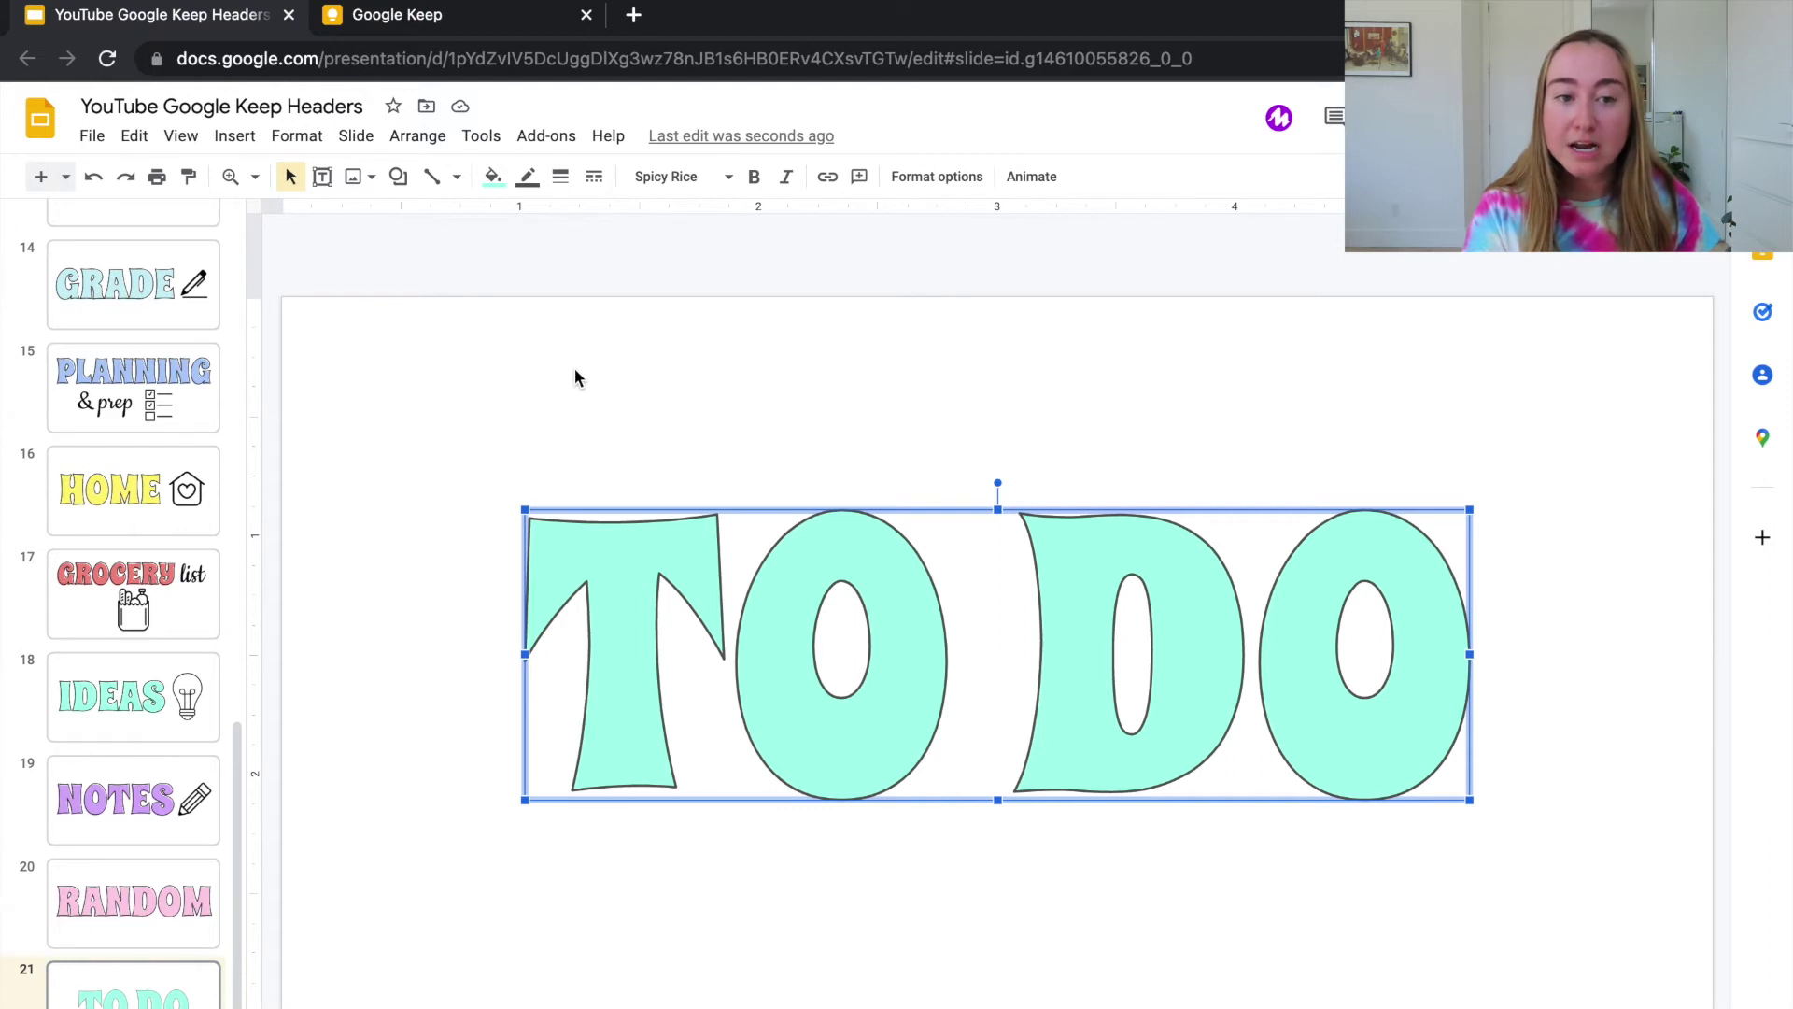
pyautogui.click(525, 181)
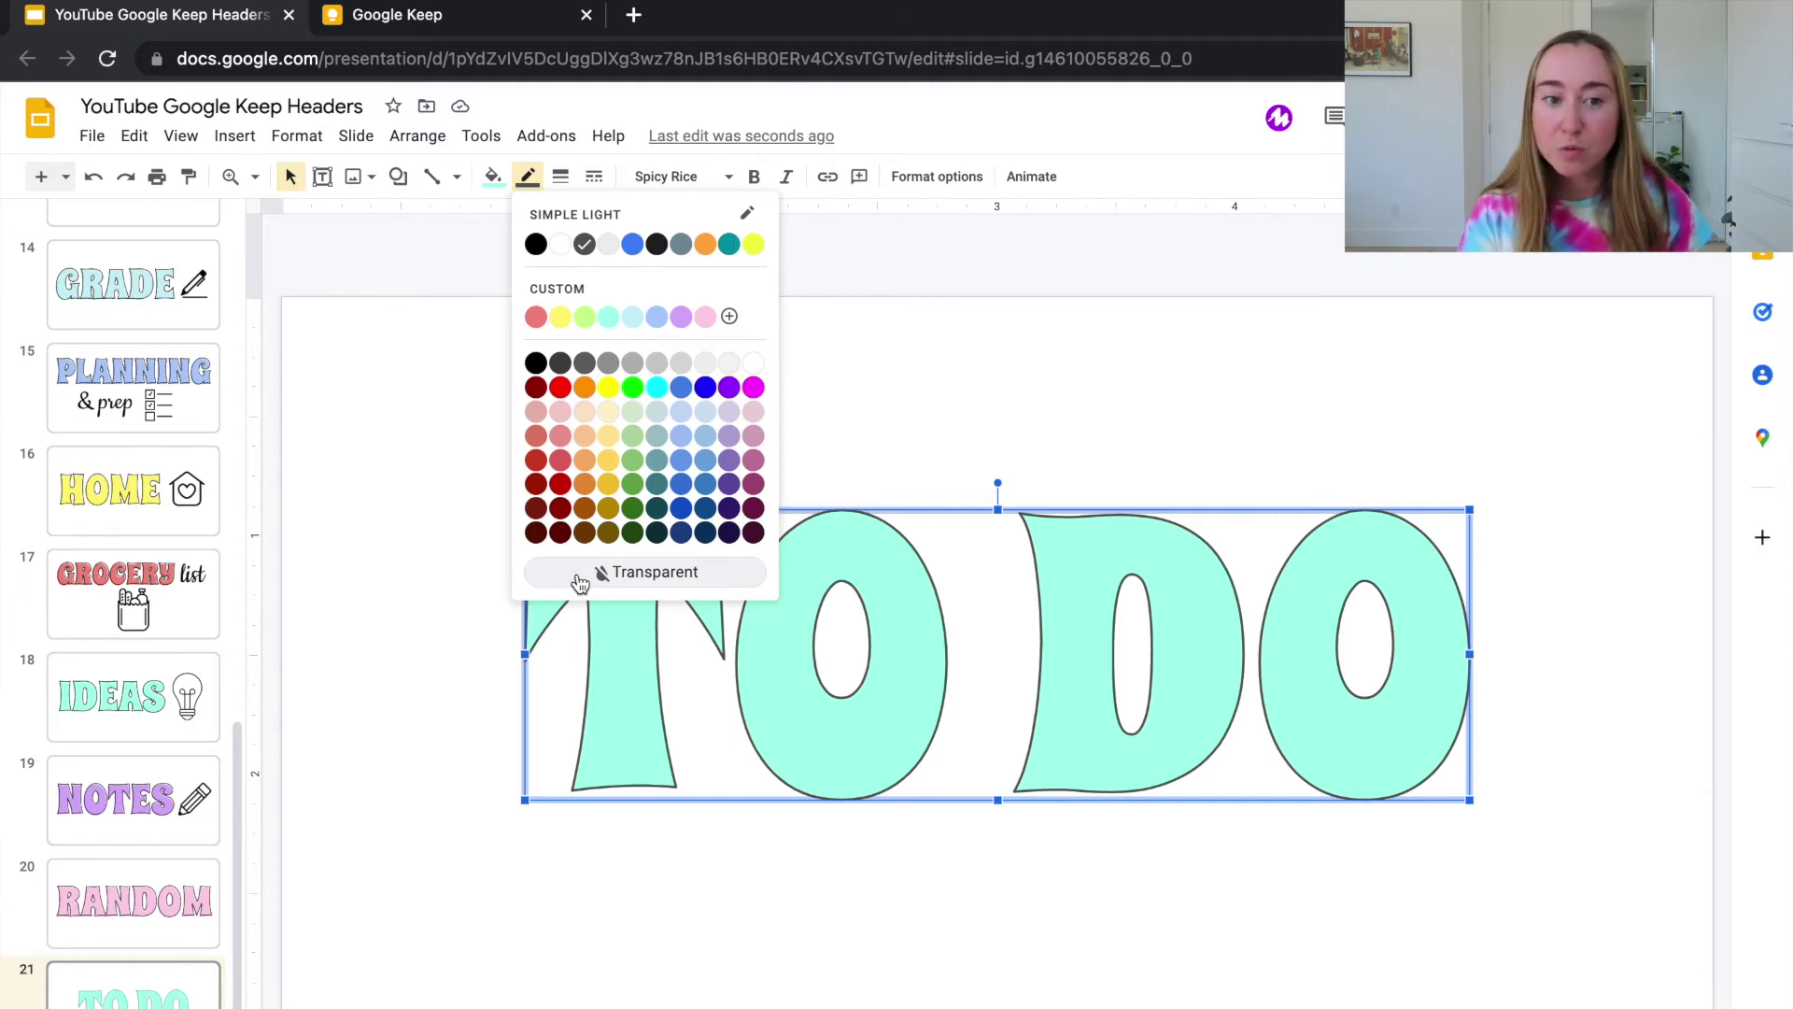
# Step: Give the TO DO letters a thick black border, then set the border to Transparent
pyautogui.click(535, 243)
pyautogui.click(561, 177)
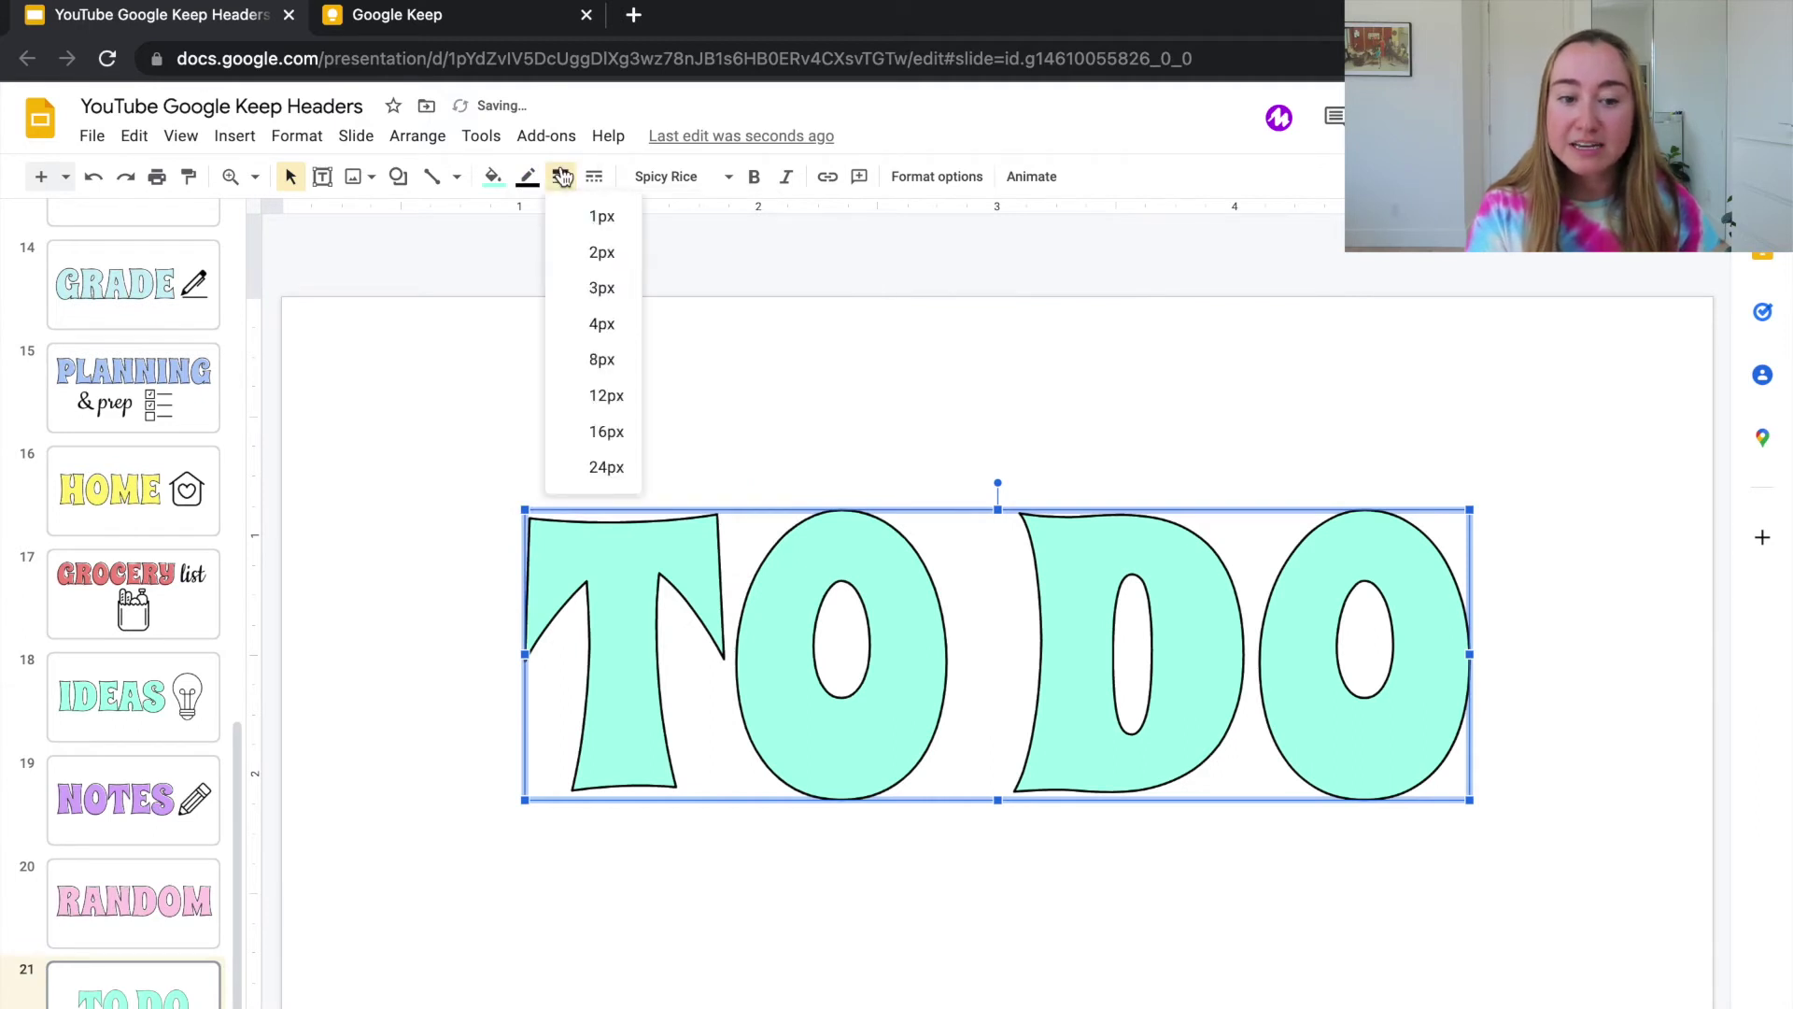
pyautogui.click(598, 323)
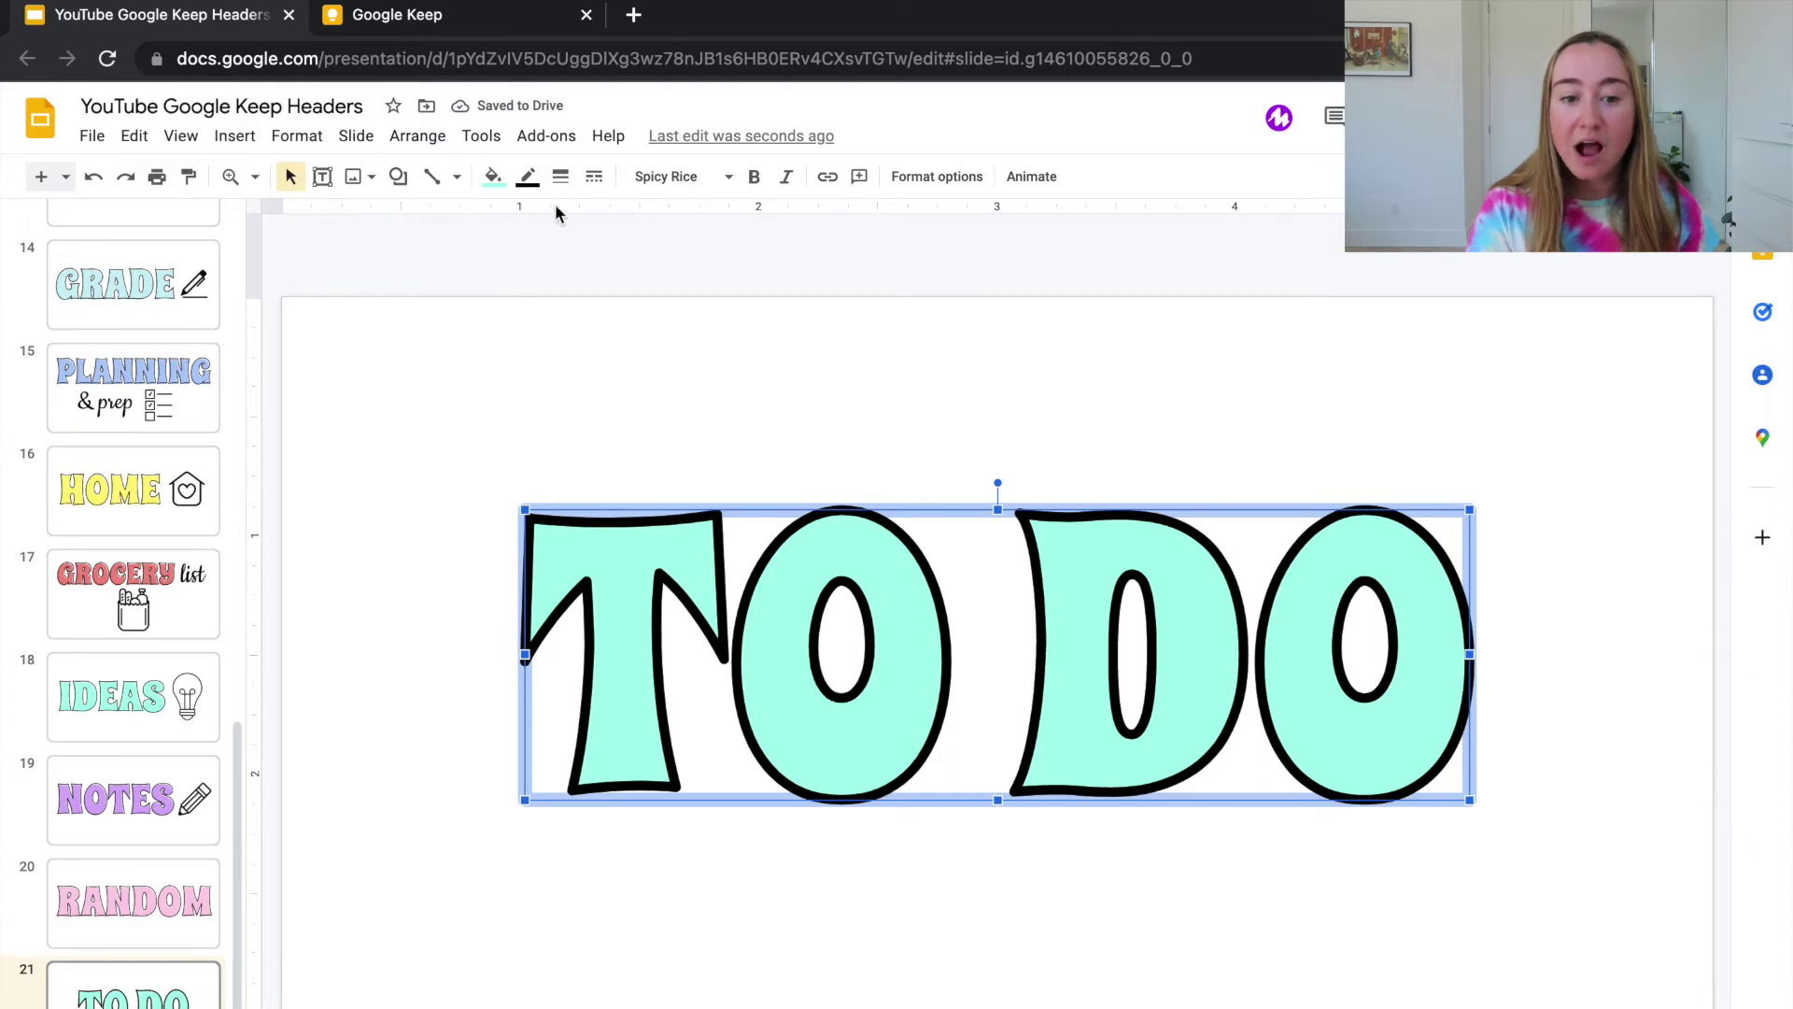
pyautogui.click(527, 177)
pyautogui.click(597, 569)
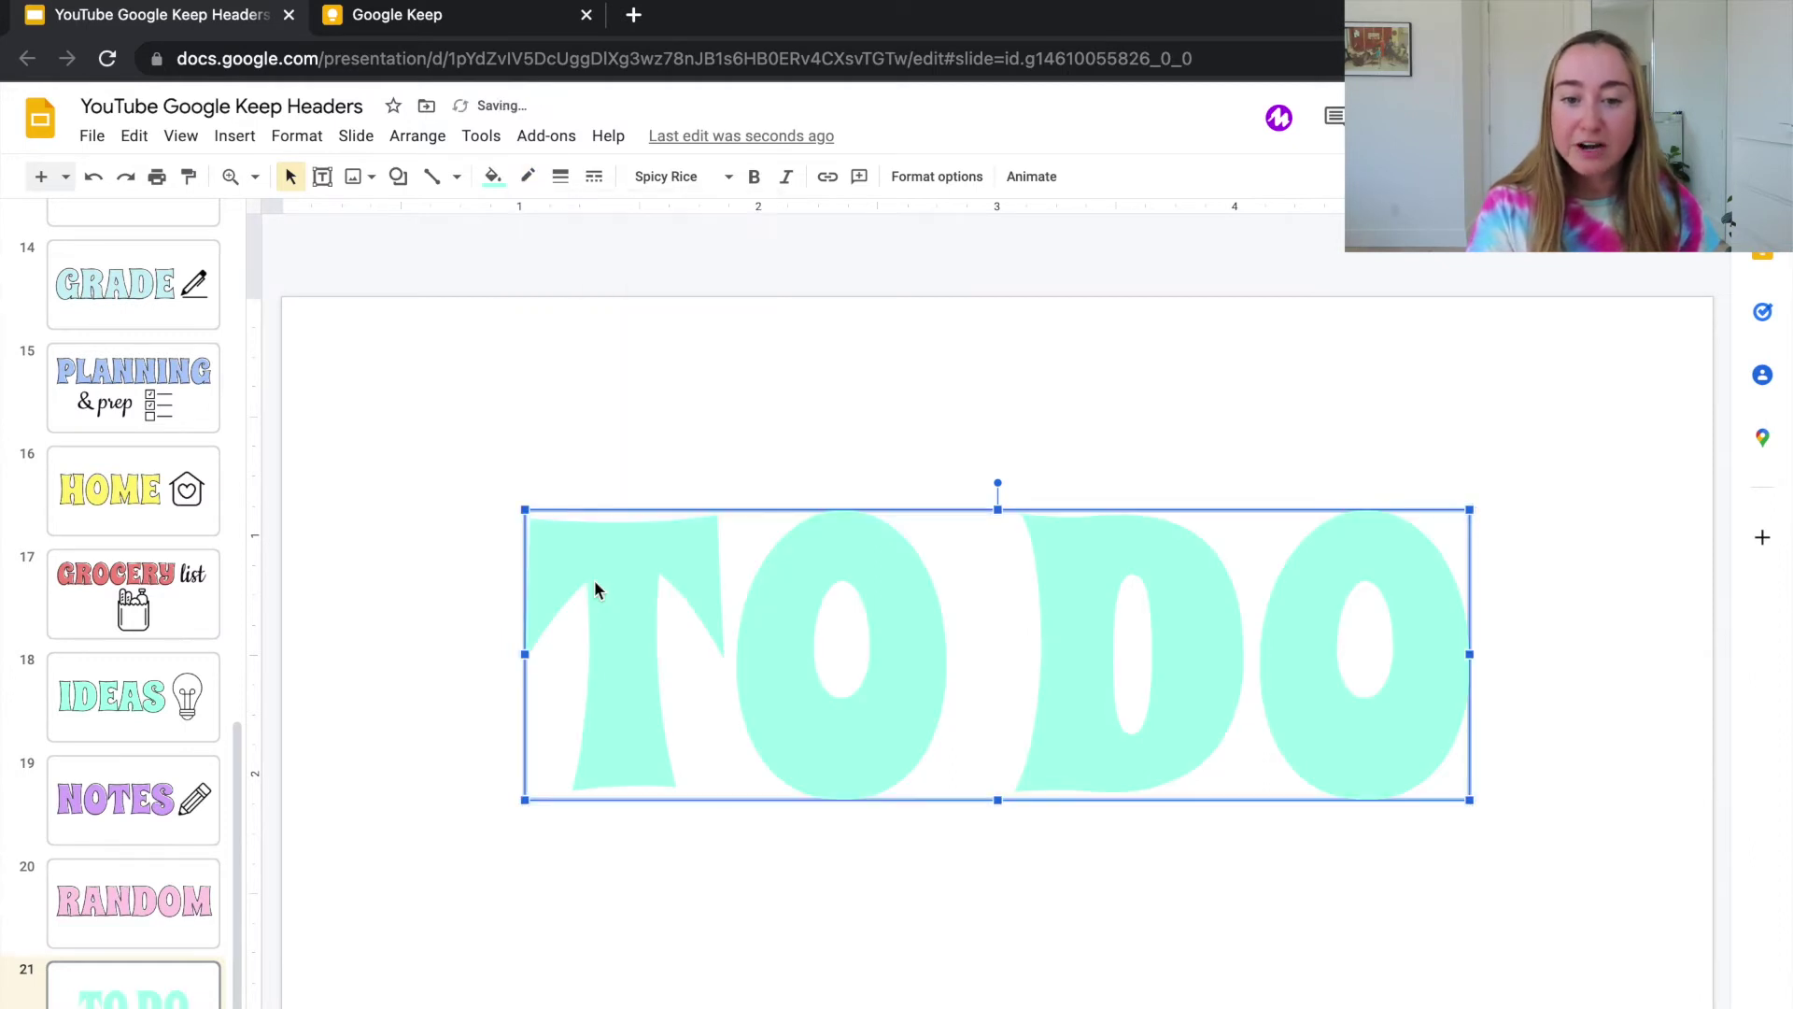
pyautogui.click(722, 352)
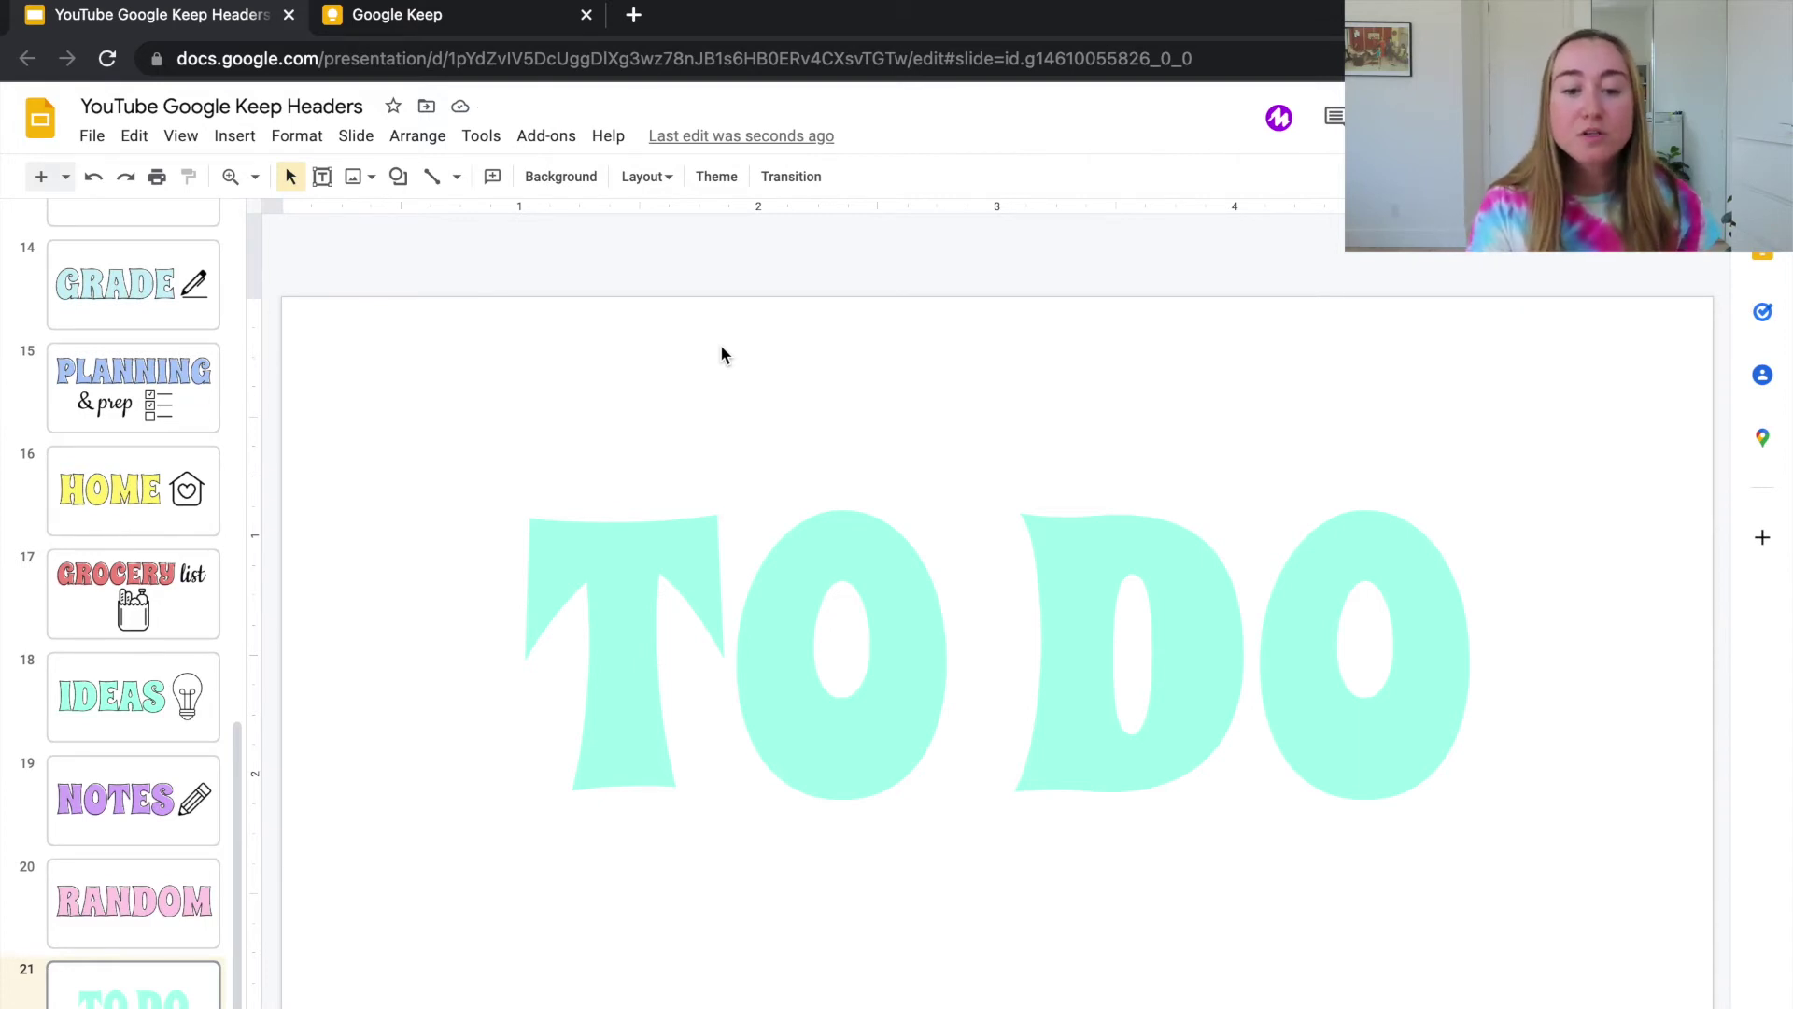
# Step: Duplicate the TO DO word art and align the copy exactly over the original
pyautogui.click(780, 550)
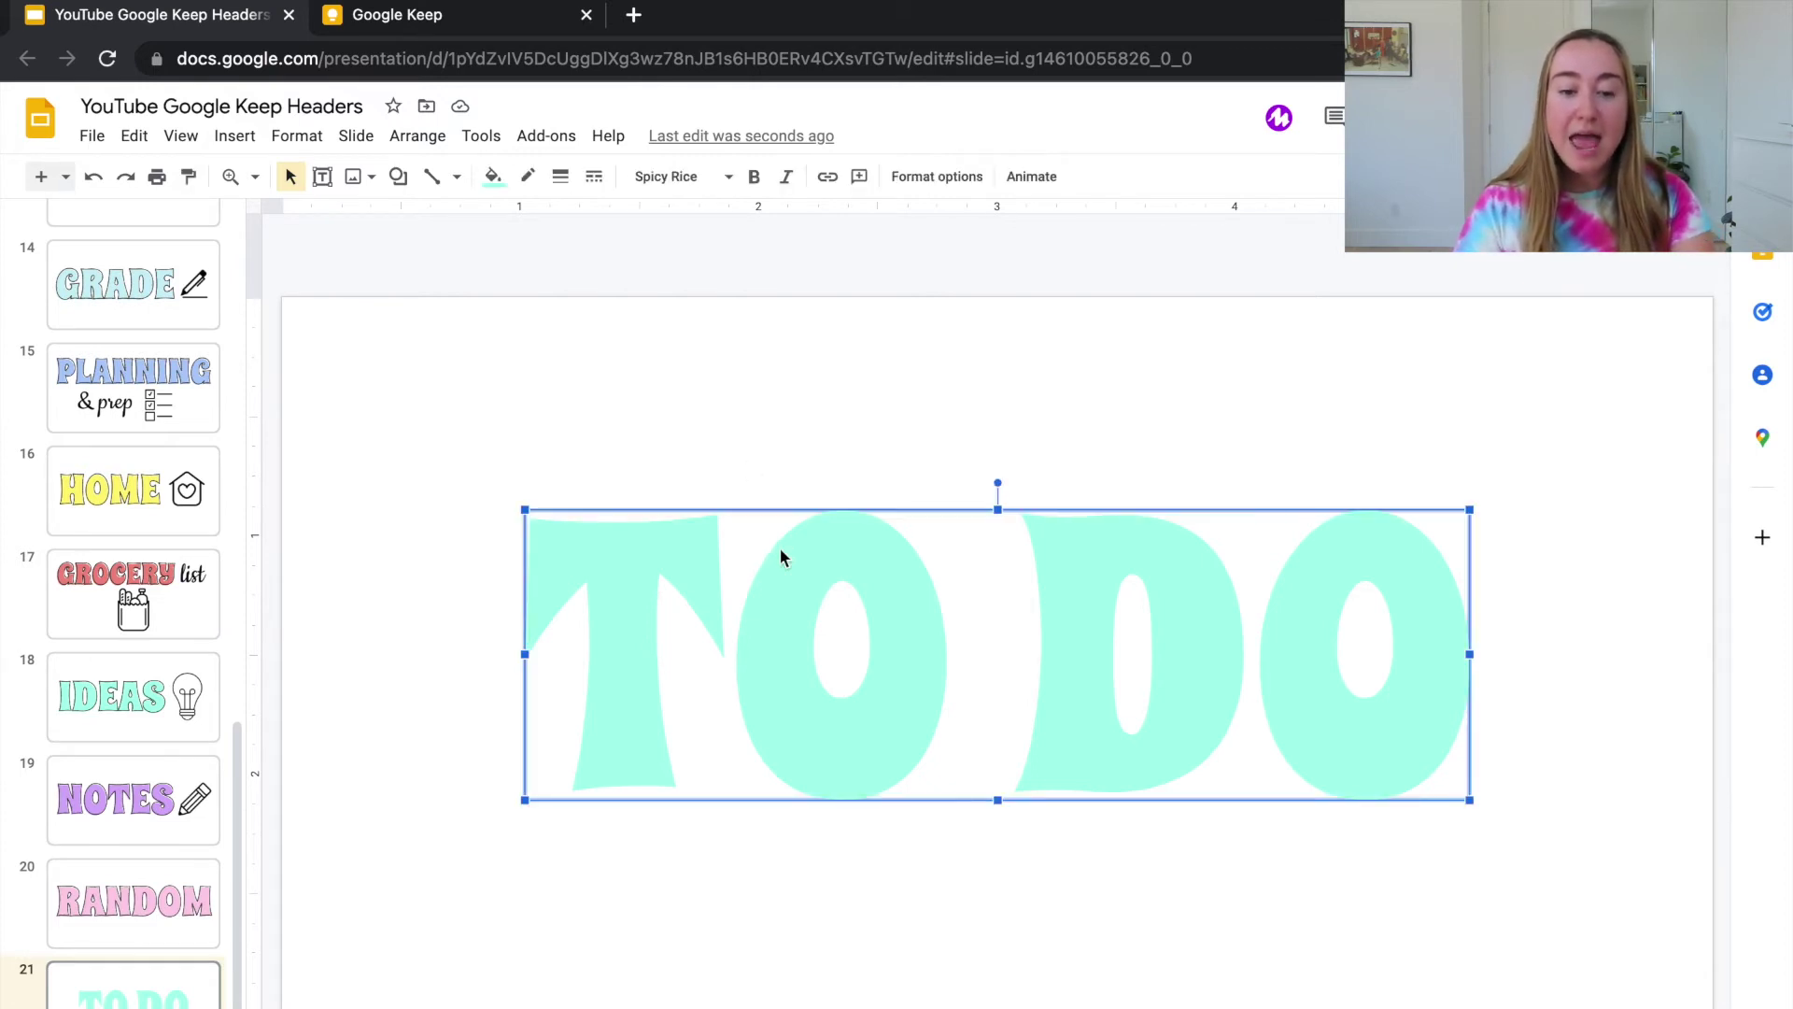
pyautogui.hotkey('ctrl', 'd')
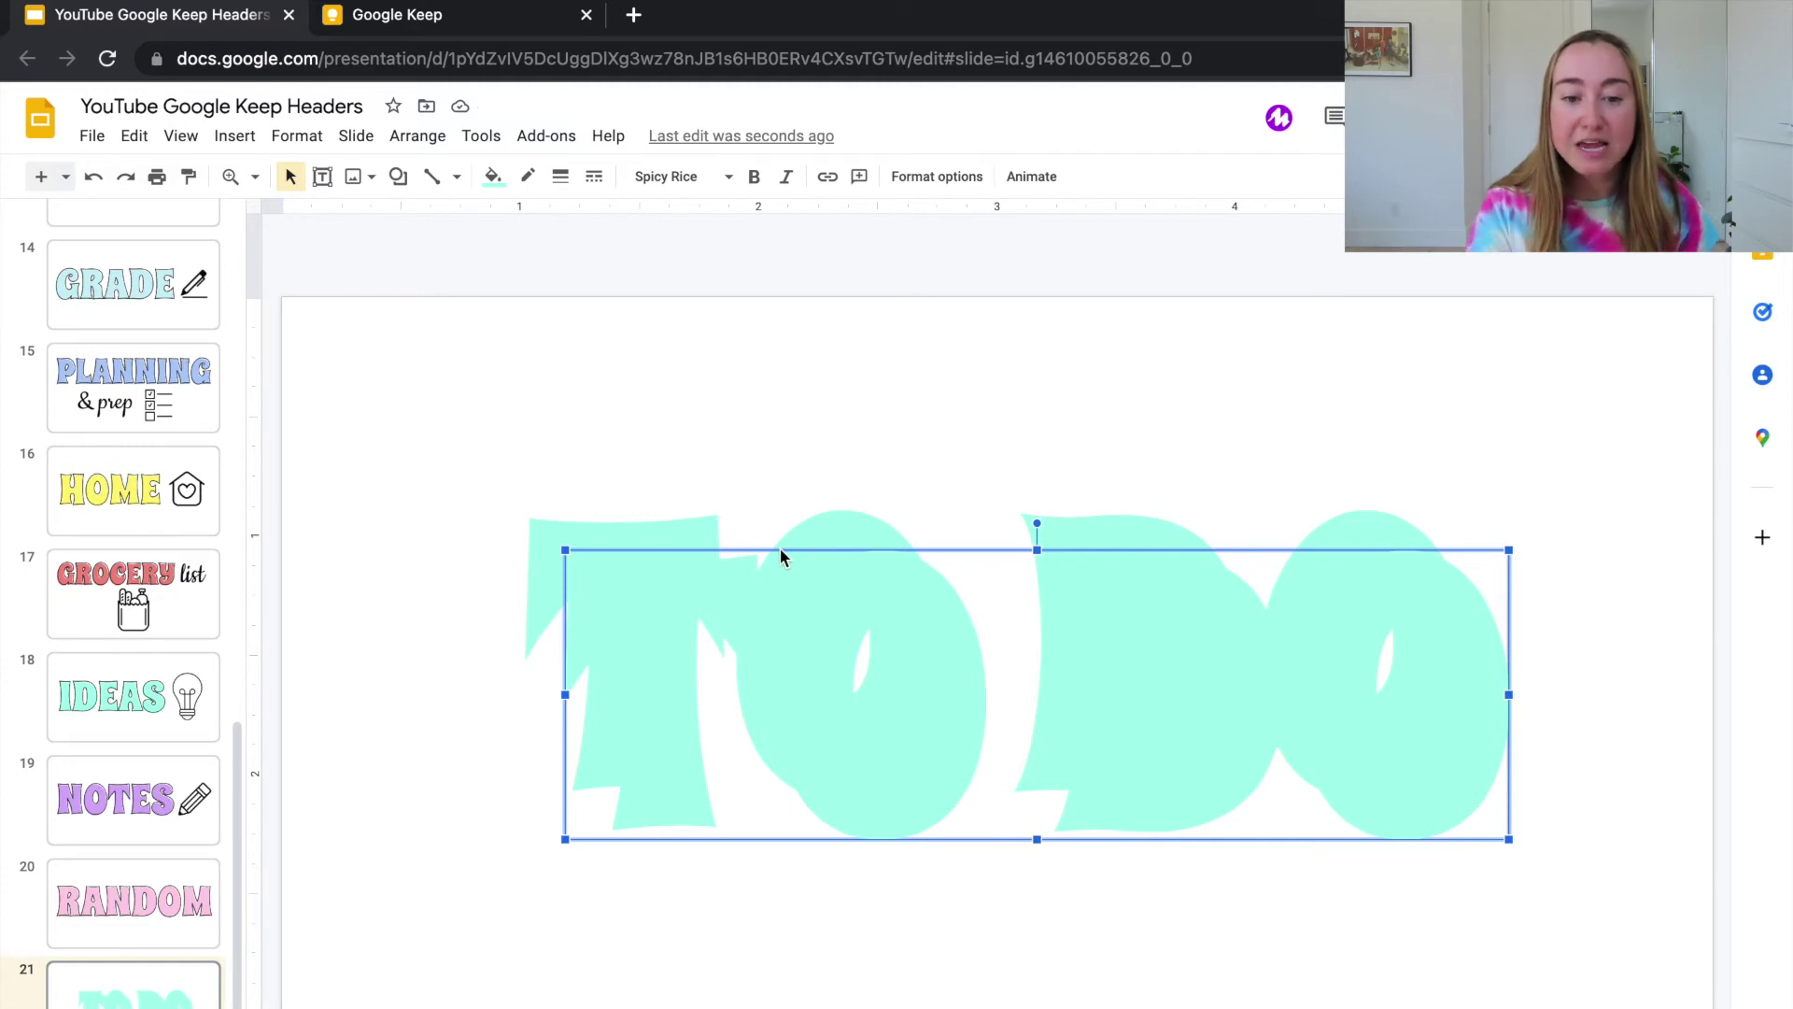
pyautogui.moveTo(1145, 613); pyautogui.dragTo(1108, 570)
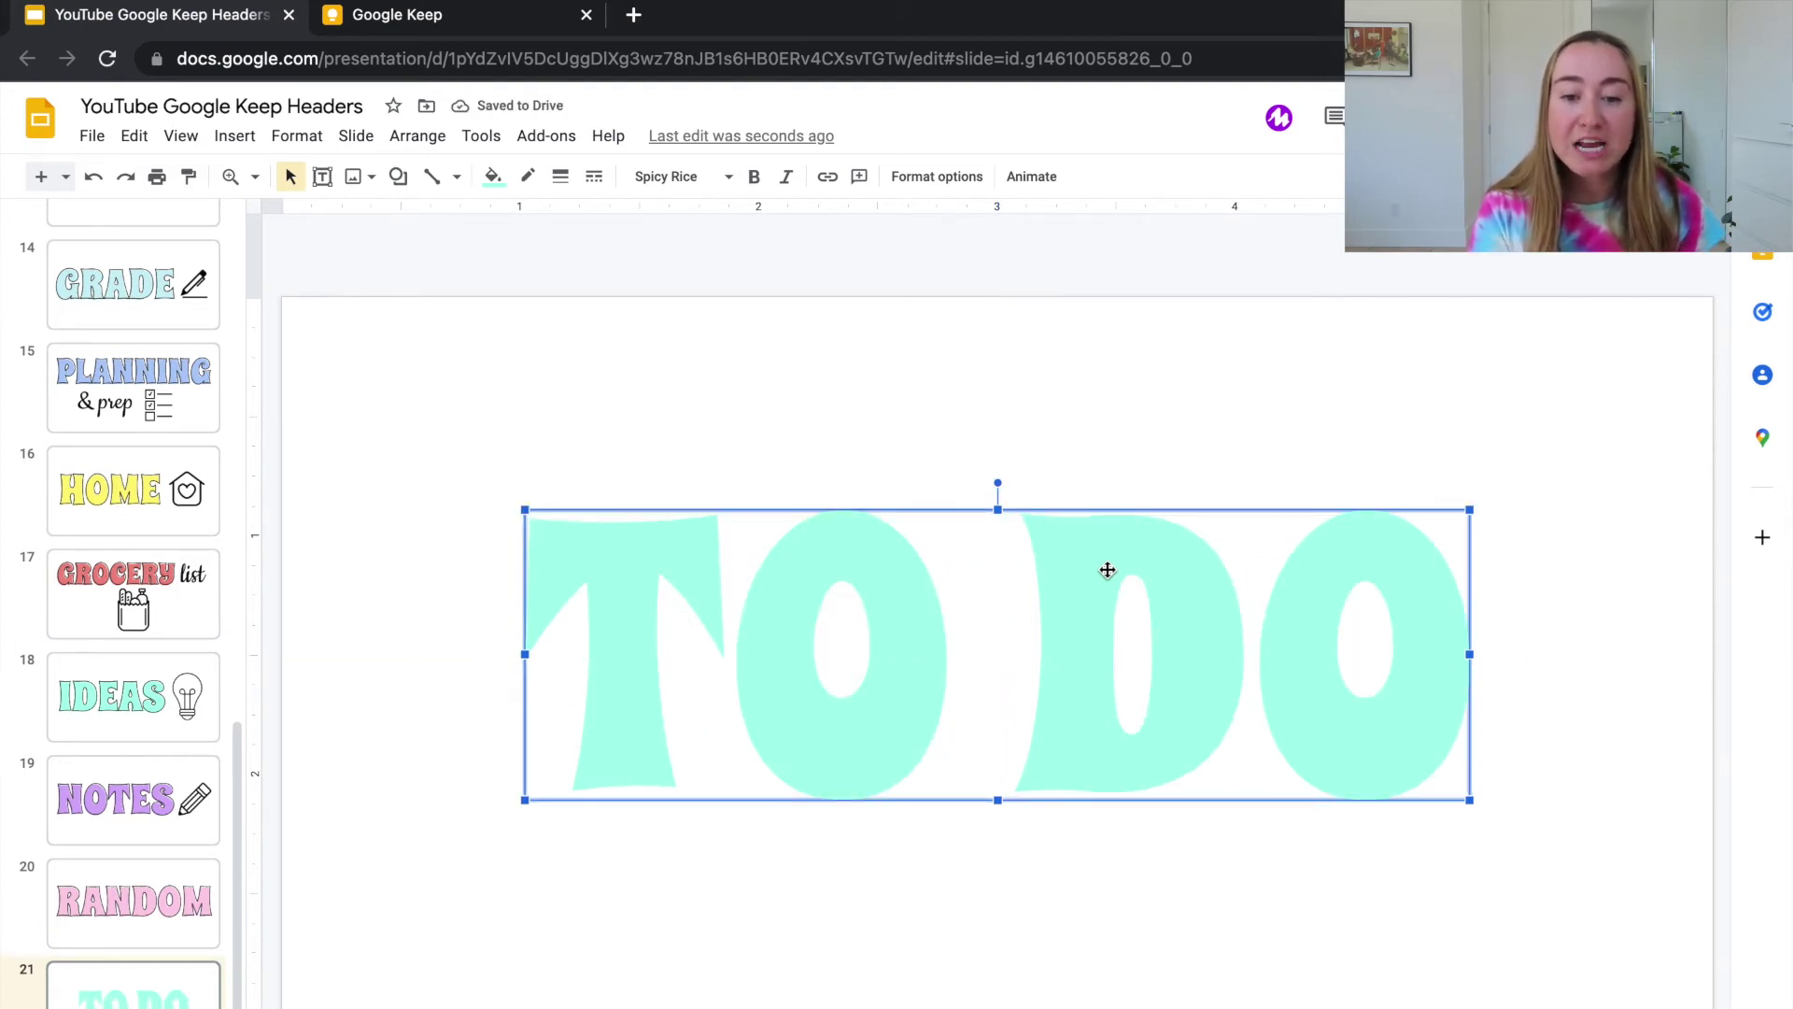
# Step: Give the top TO DO copy a transparent fill with a black 2px border
pyautogui.click(495, 183)
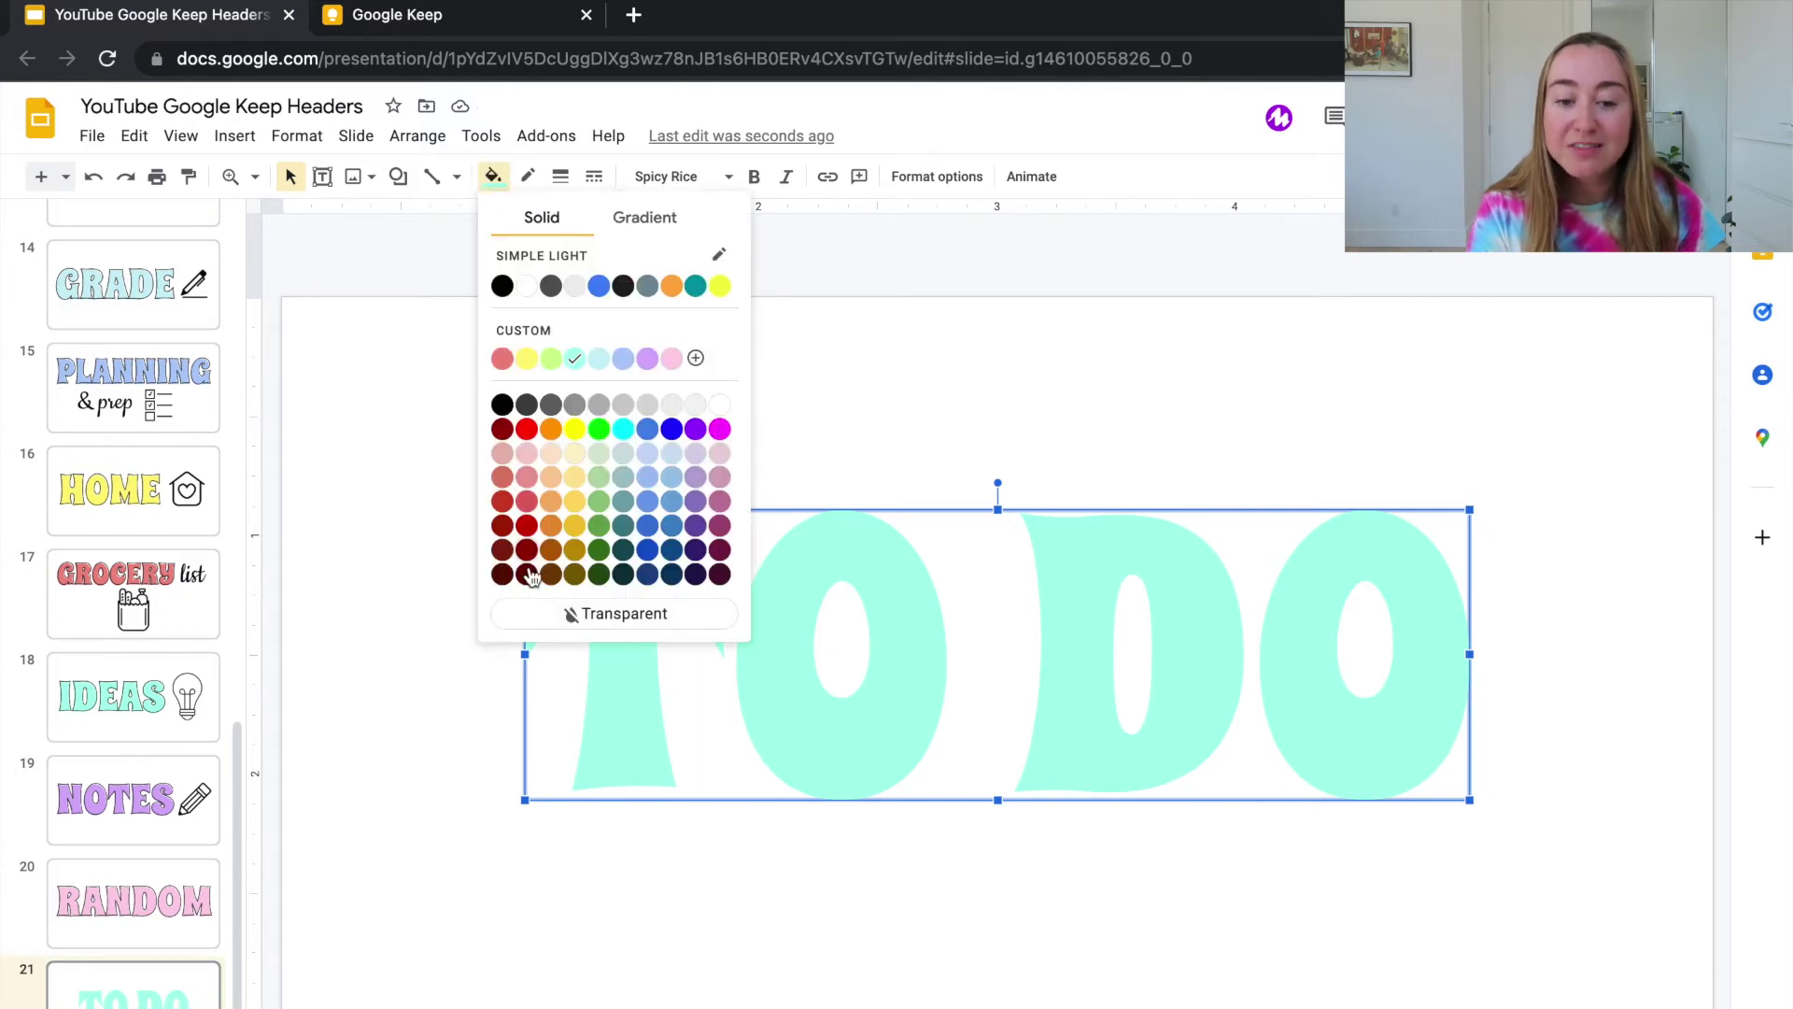
pyautogui.click(541, 616)
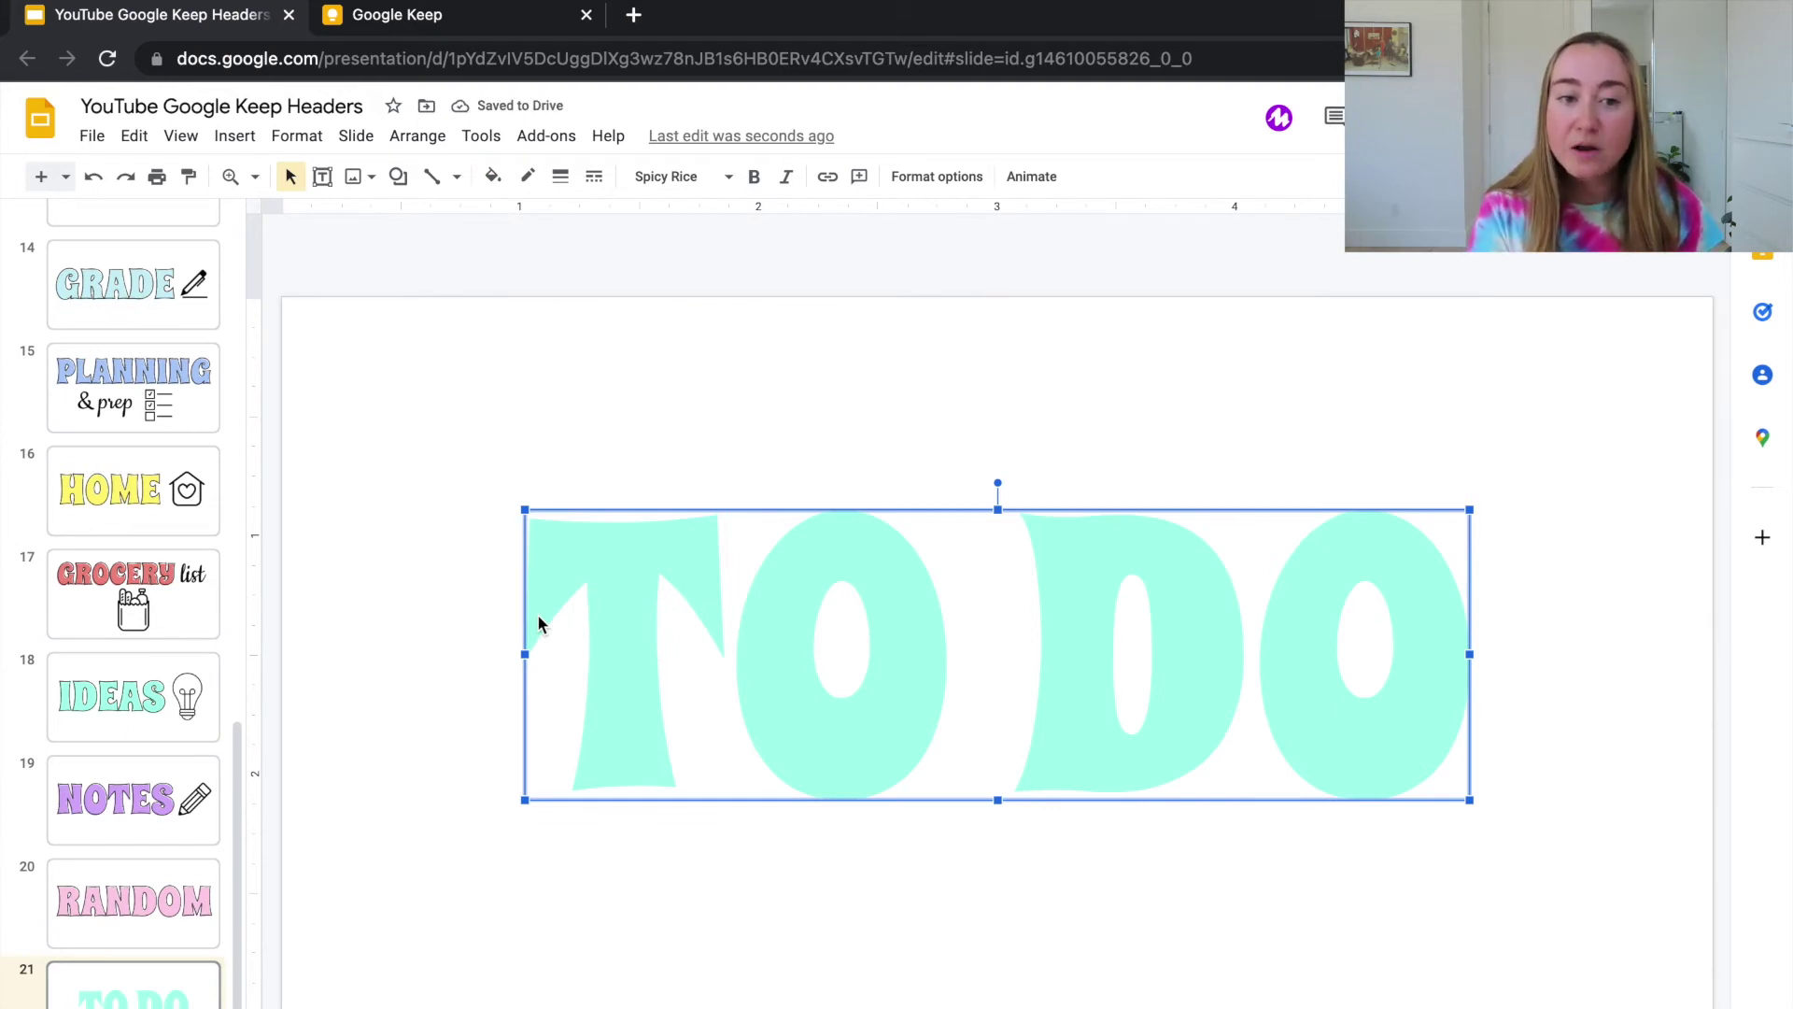
pyautogui.click(525, 179)
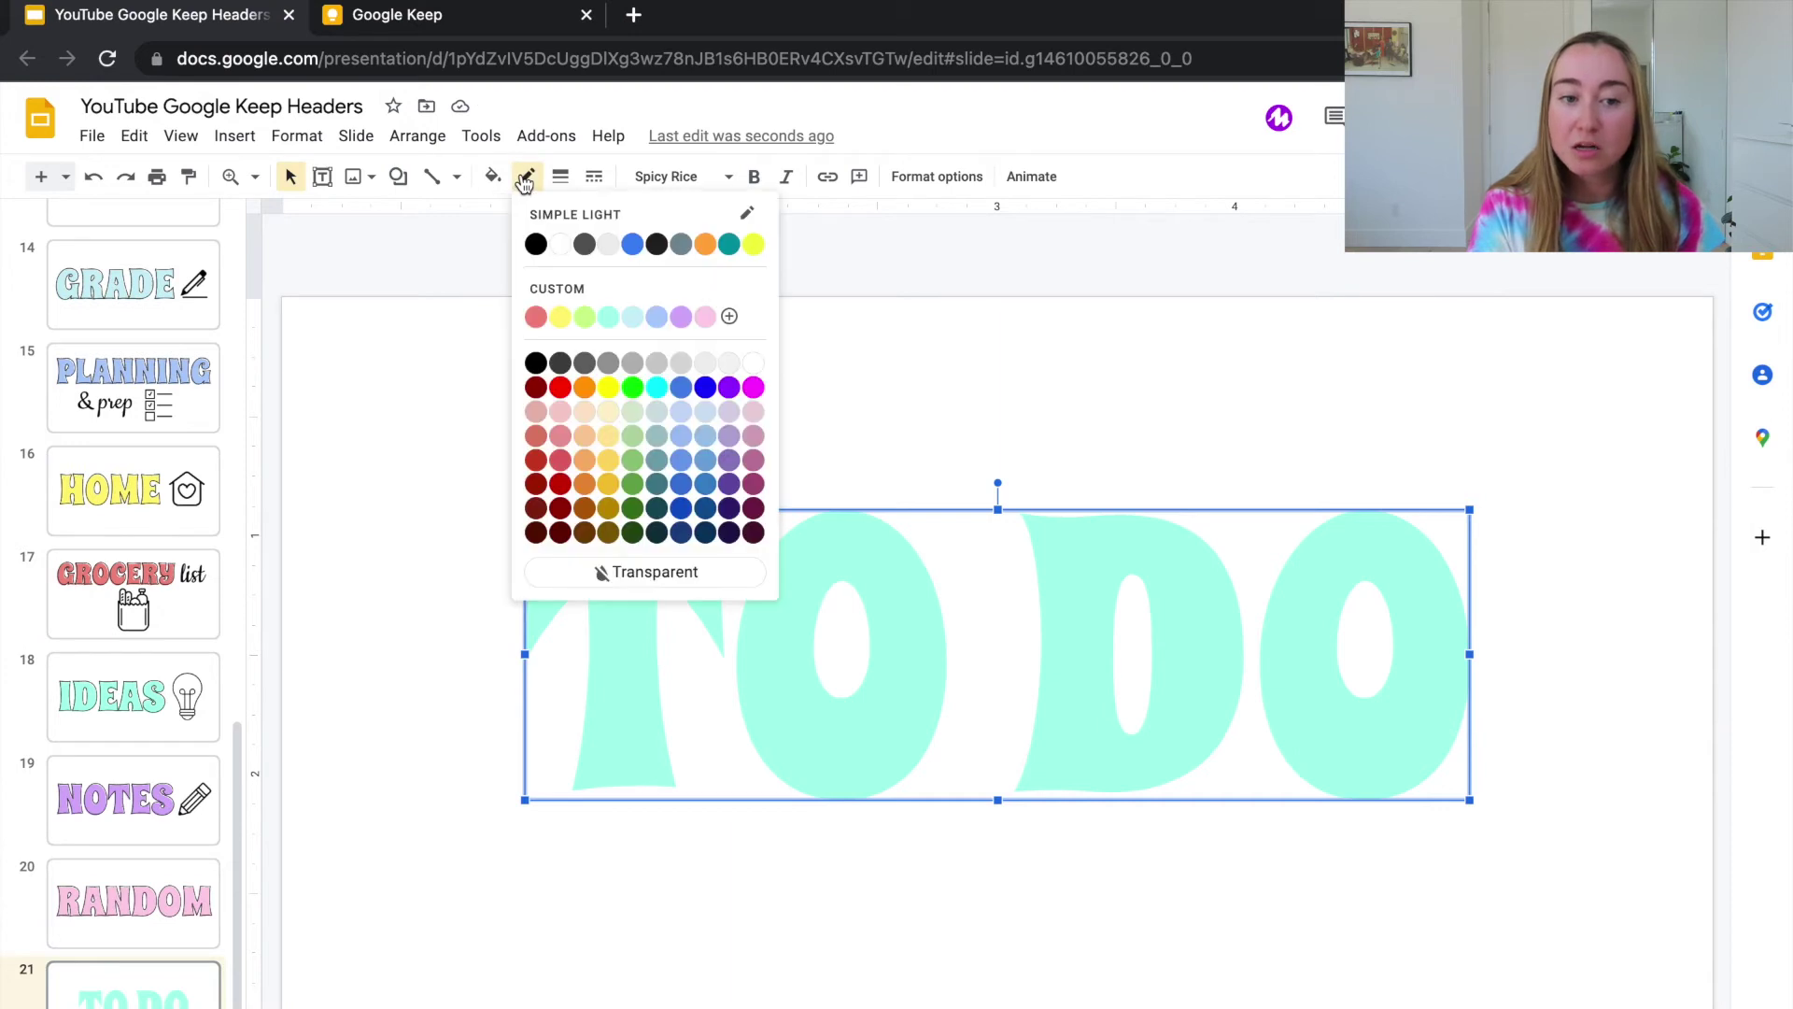
pyautogui.click(535, 248)
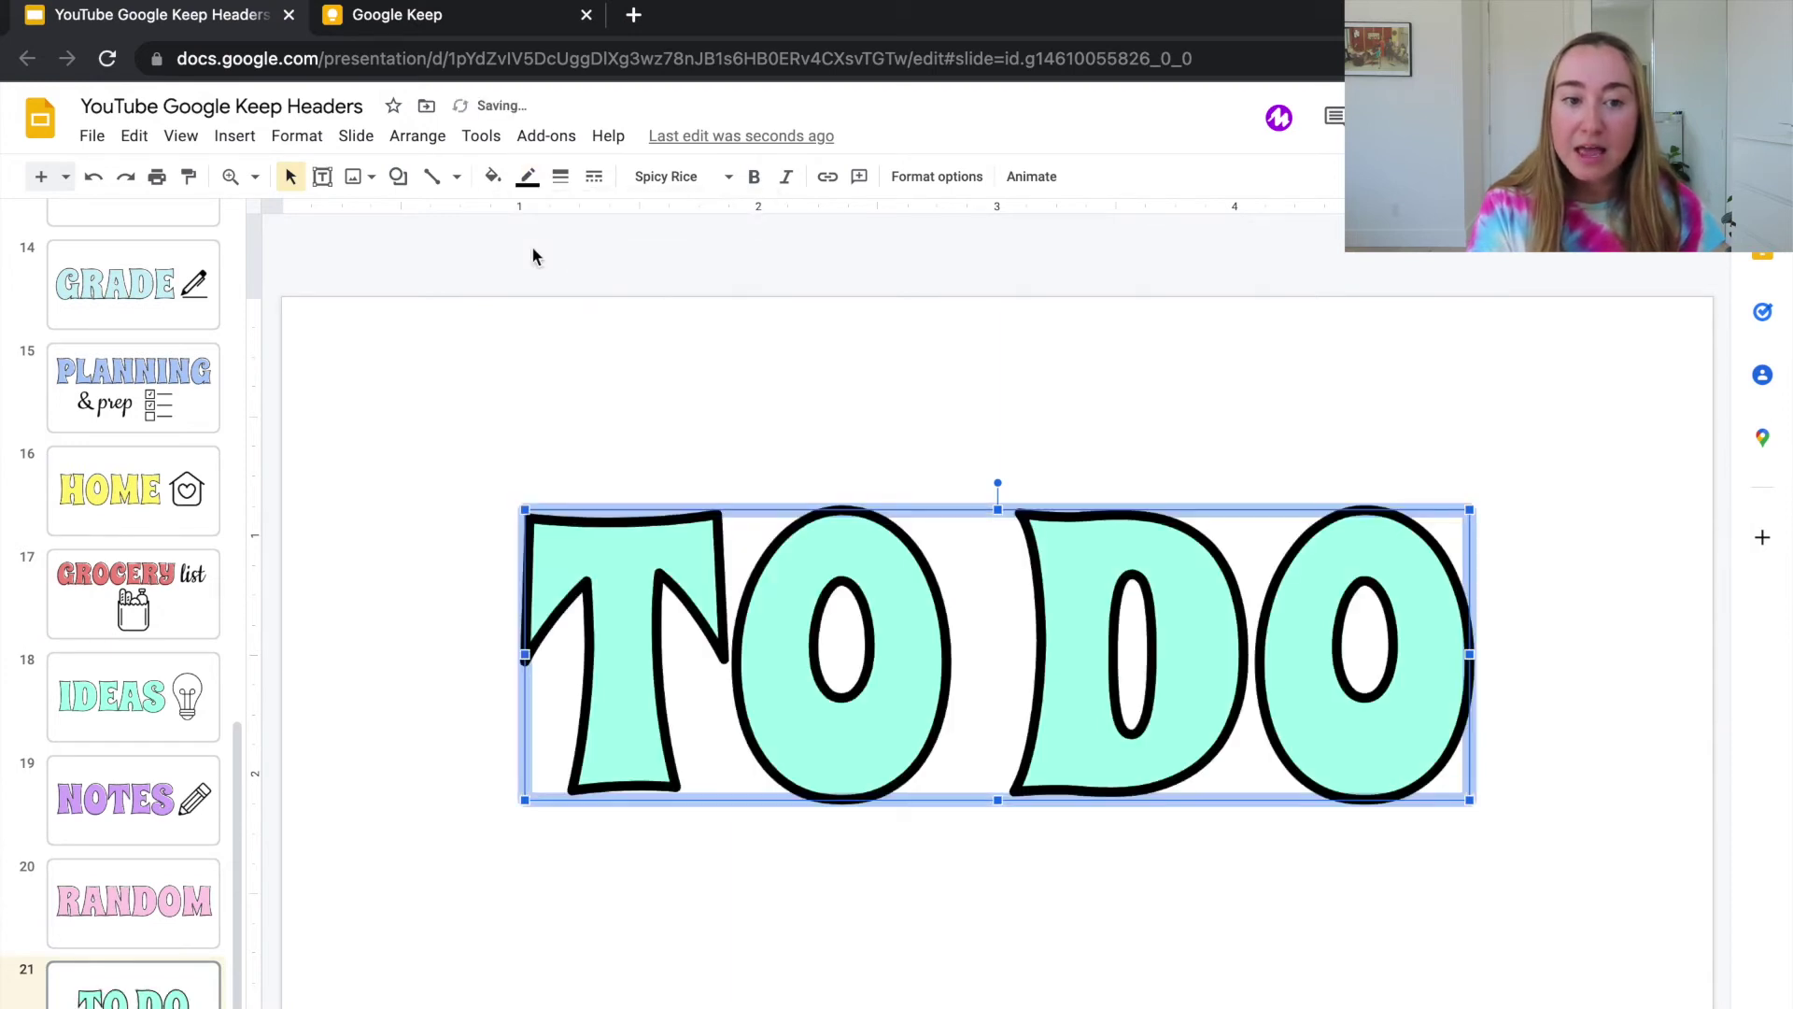
pyautogui.click(560, 177)
pyautogui.click(591, 262)
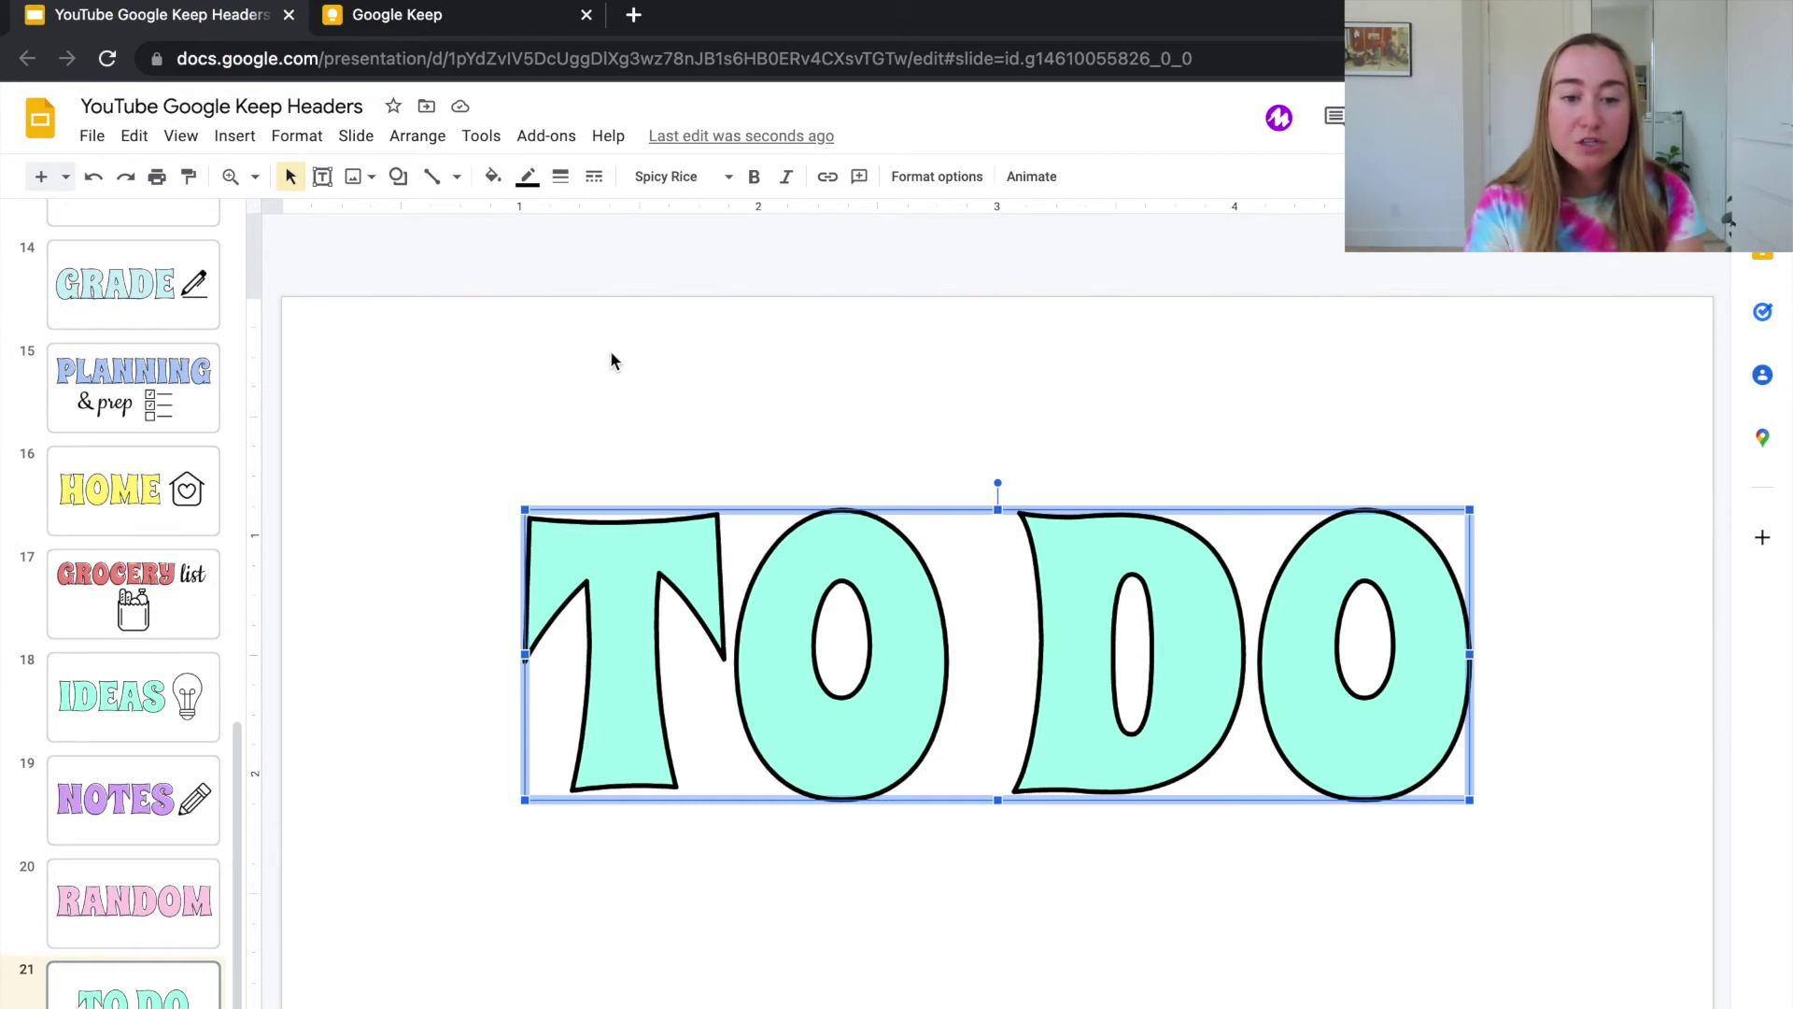
pyautogui.click(736, 452)
pyautogui.click(787, 683)
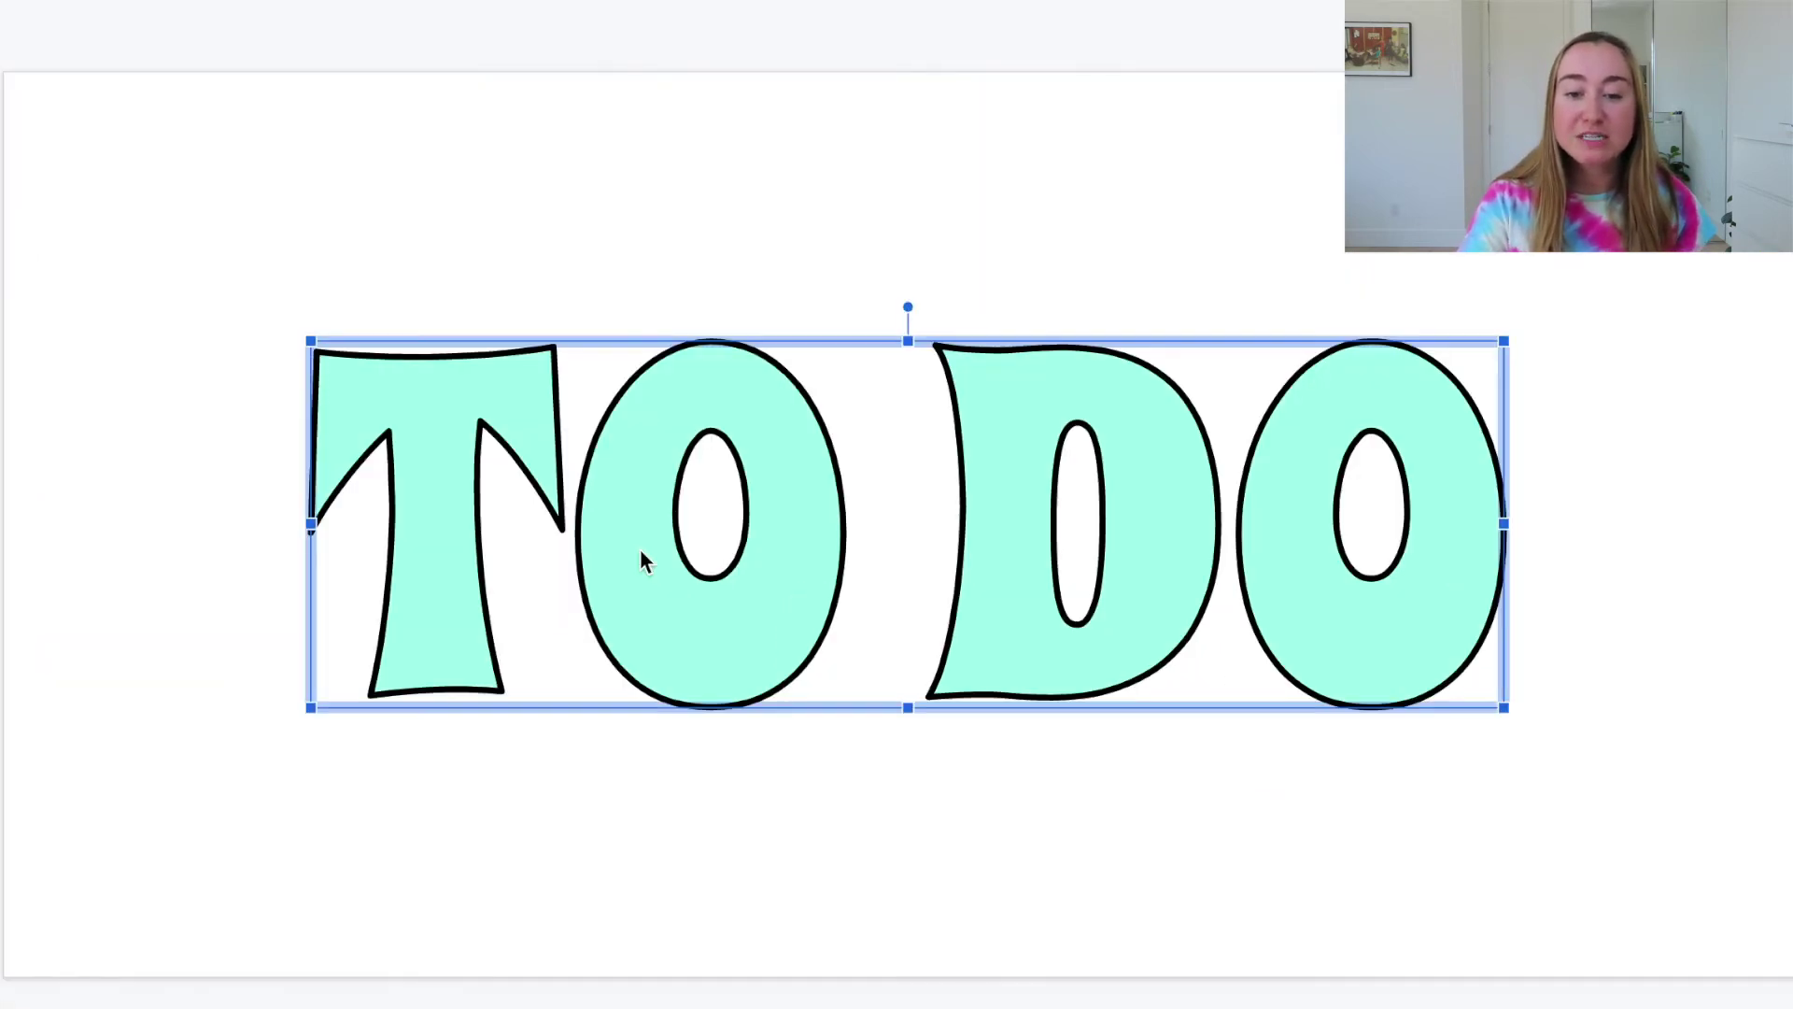
# Step: Nudge the black outline layer slightly up and right so the mint letters show offset beneath
pyautogui.press('Up')
pyautogui.press('Up')
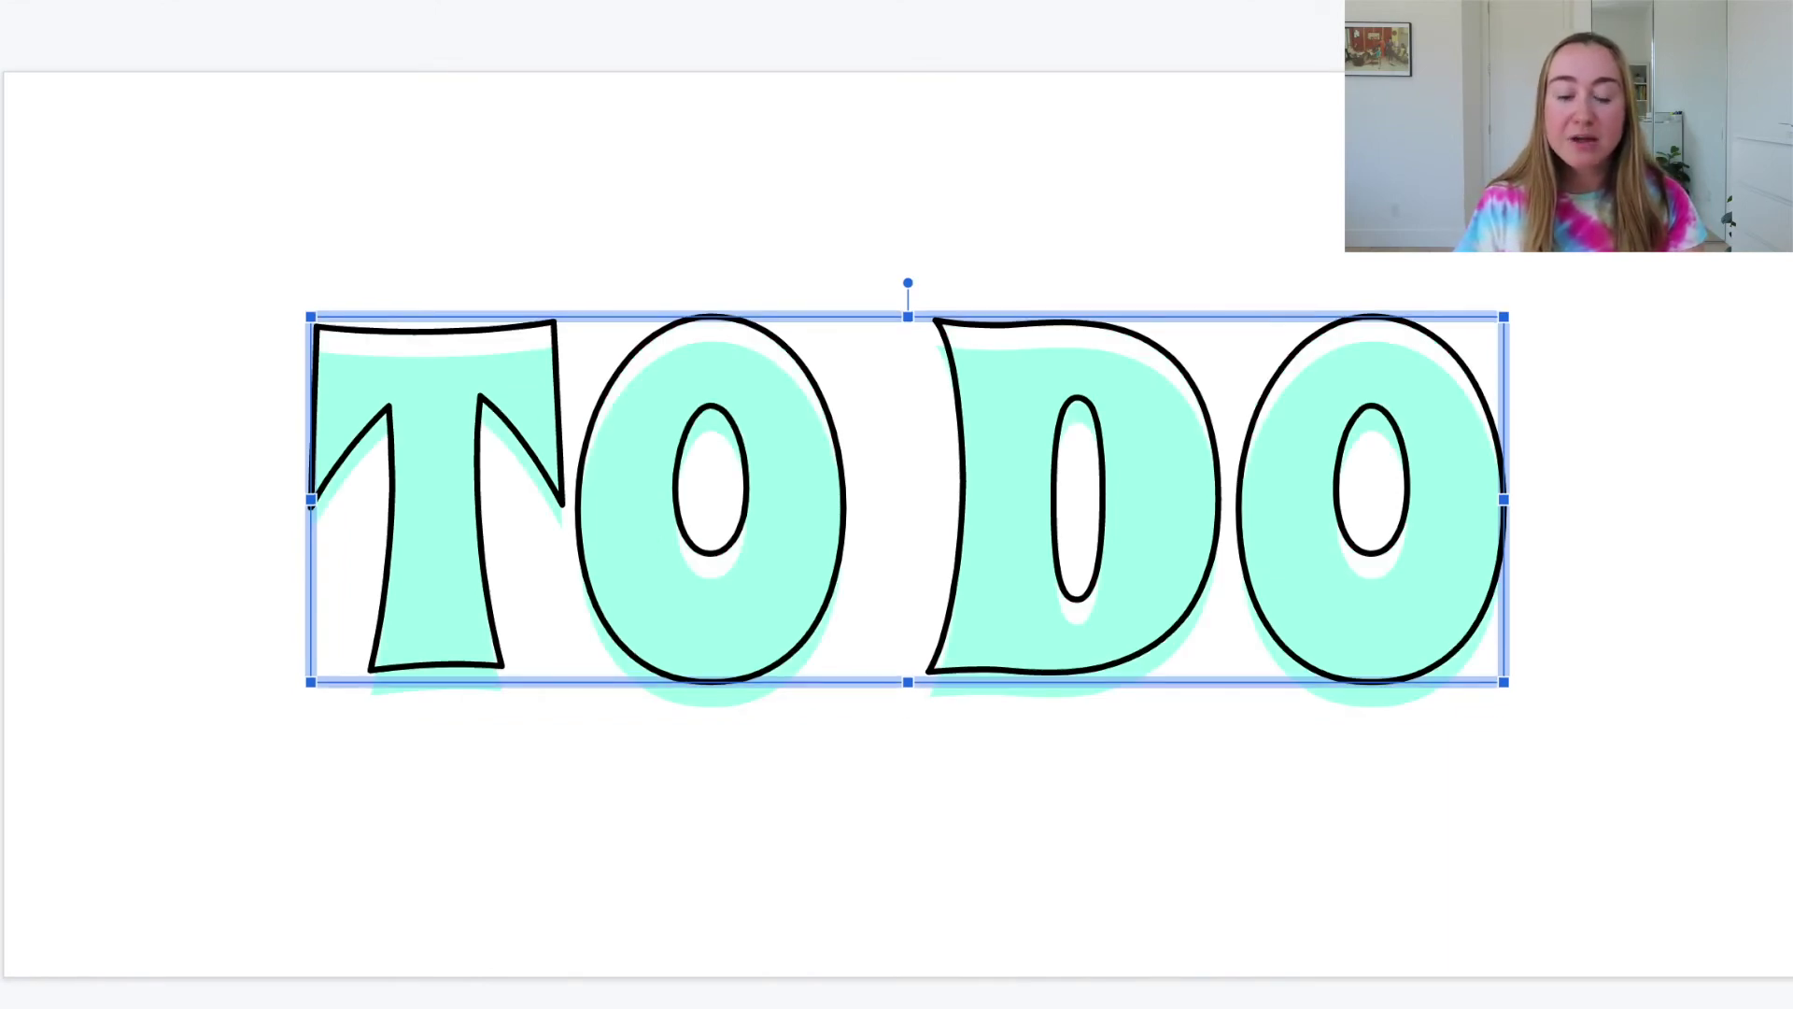
pyautogui.press('Down')
pyautogui.press('Down')
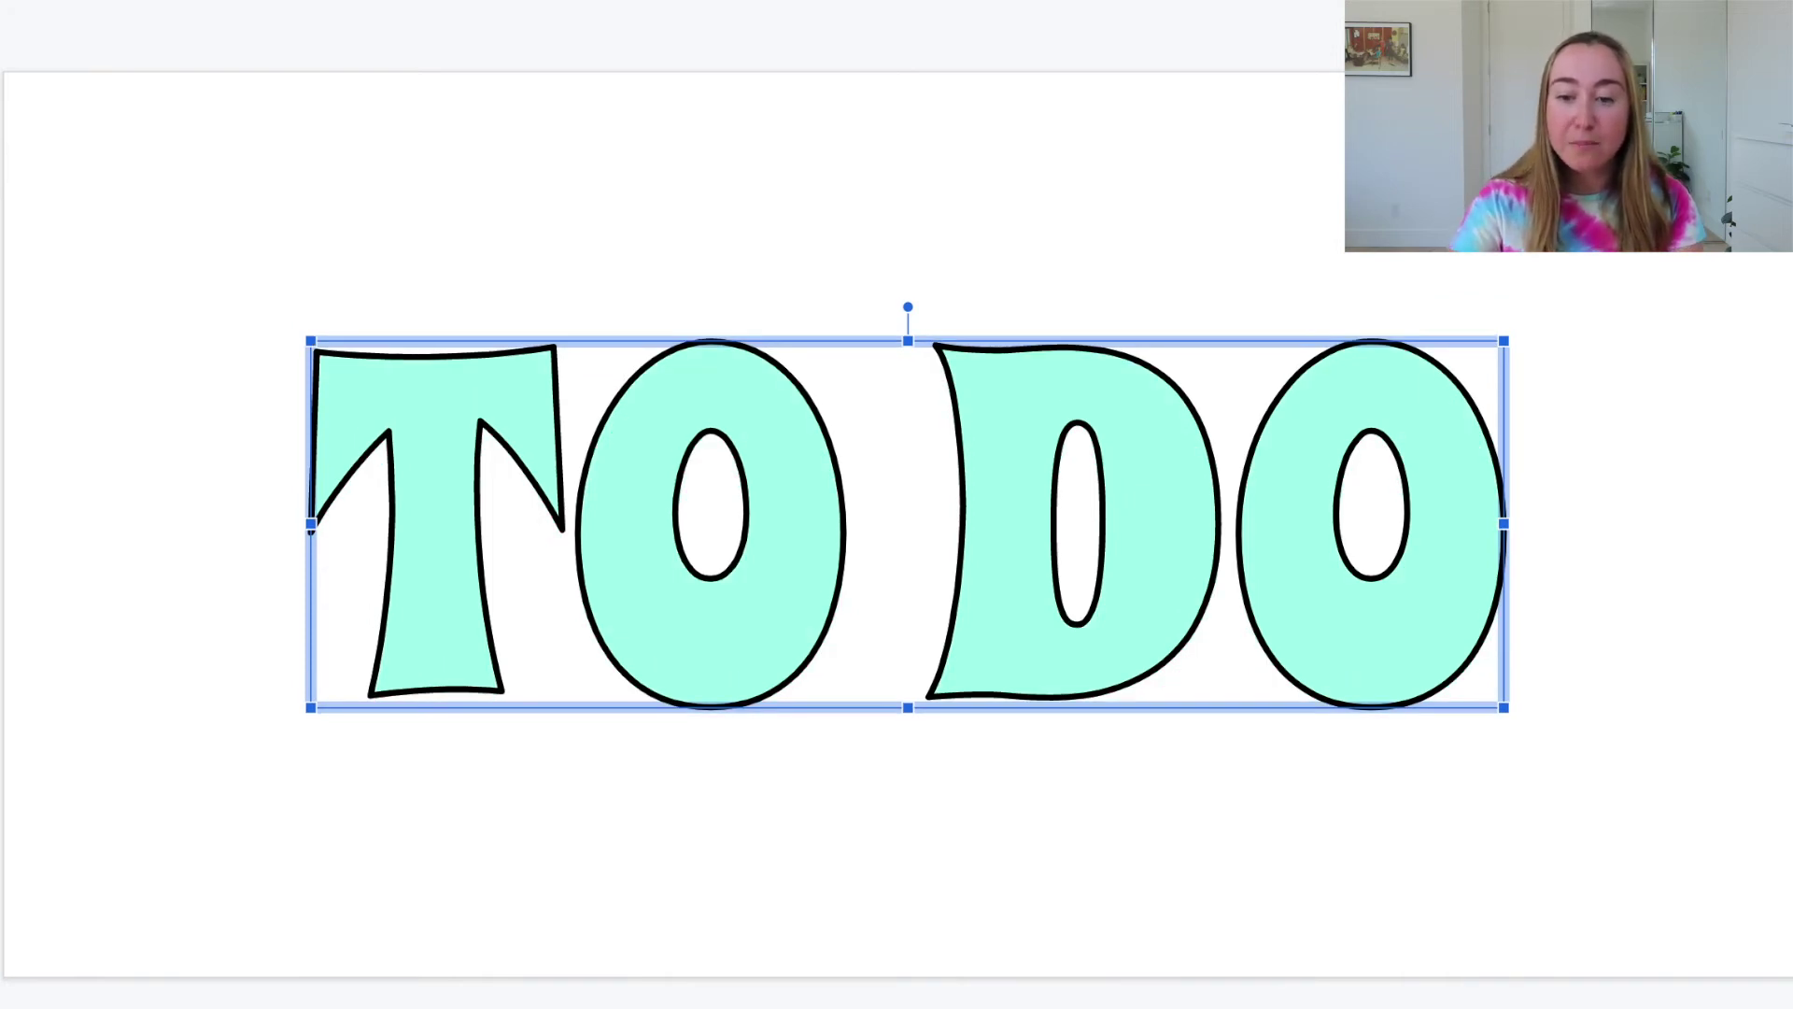
pyautogui.hotkey('shift', 'Up')
pyautogui.hotkey('shift', 'Up')
pyautogui.hotkey('shift', 'Up')
pyautogui.hotkey('shift', 'Up')
pyautogui.hotkey('shift', 'Up')
pyautogui.hotkey('shift', 'Up')
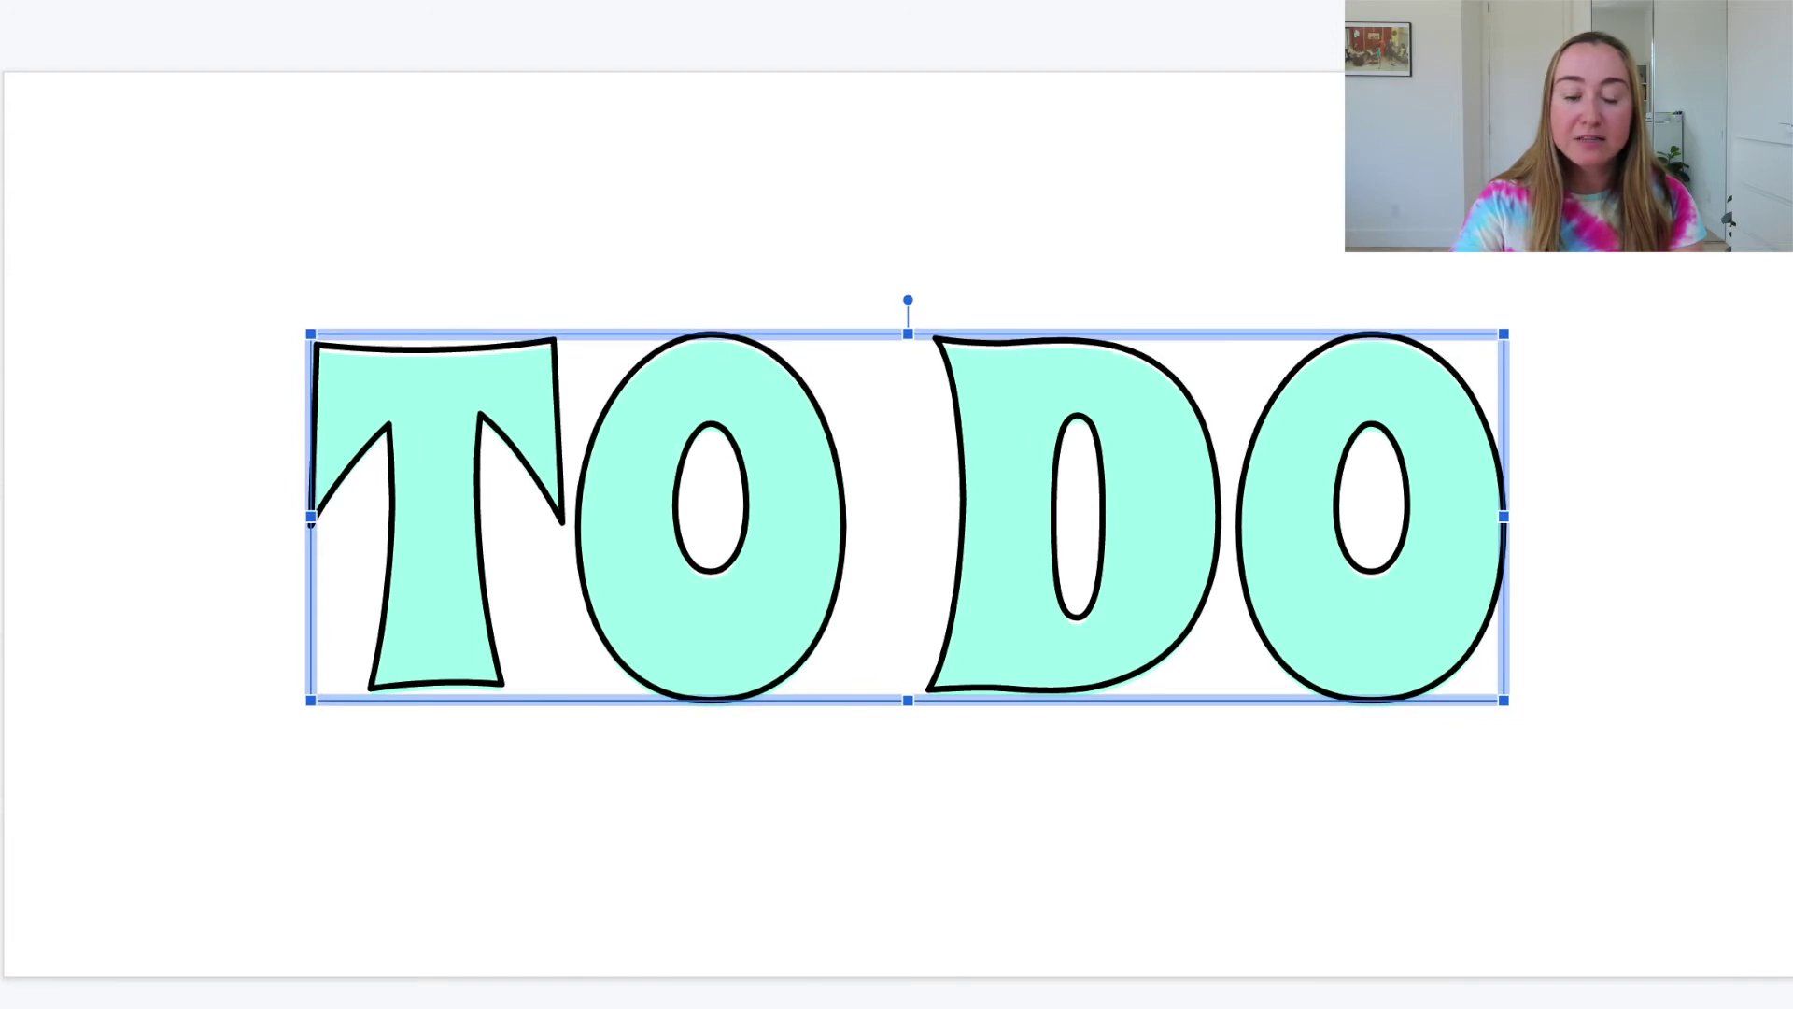
pyautogui.hotkey('shift', 'Right')
pyautogui.hotkey('shift', 'Right')
pyautogui.hotkey('shift', 'Right')
pyautogui.hotkey('shift', 'Right')
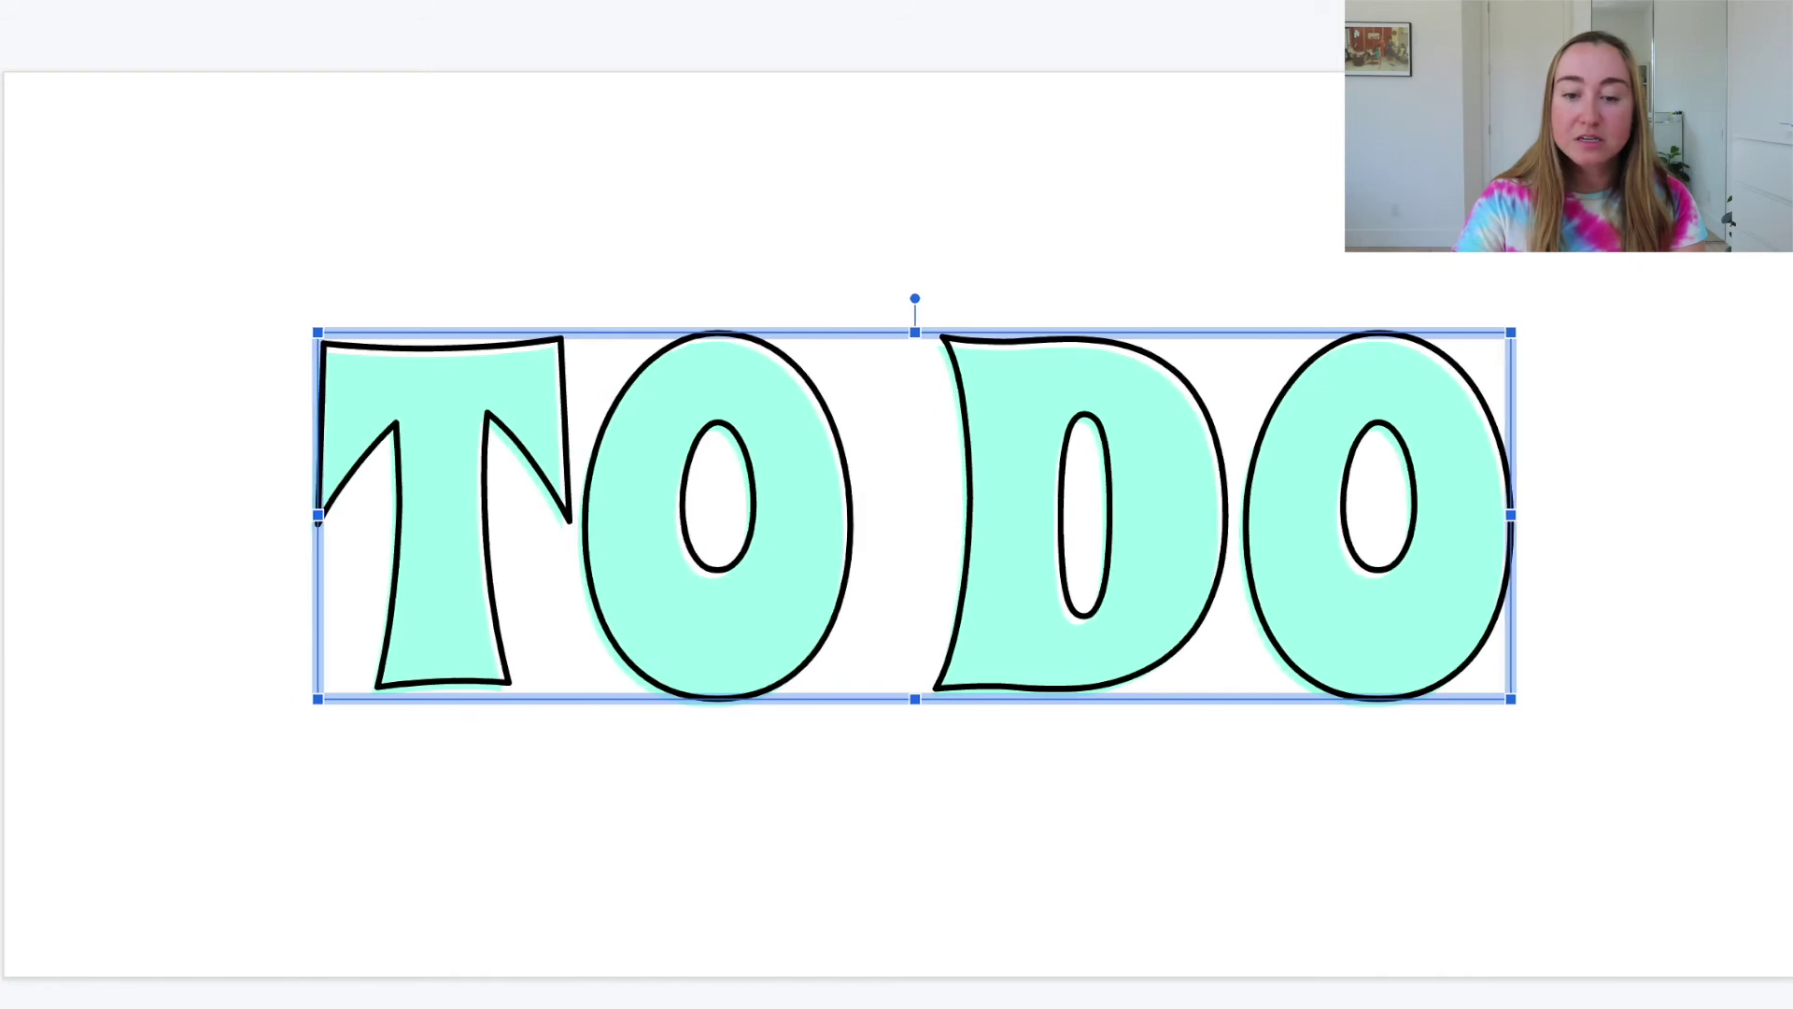
pyautogui.click(651, 872)
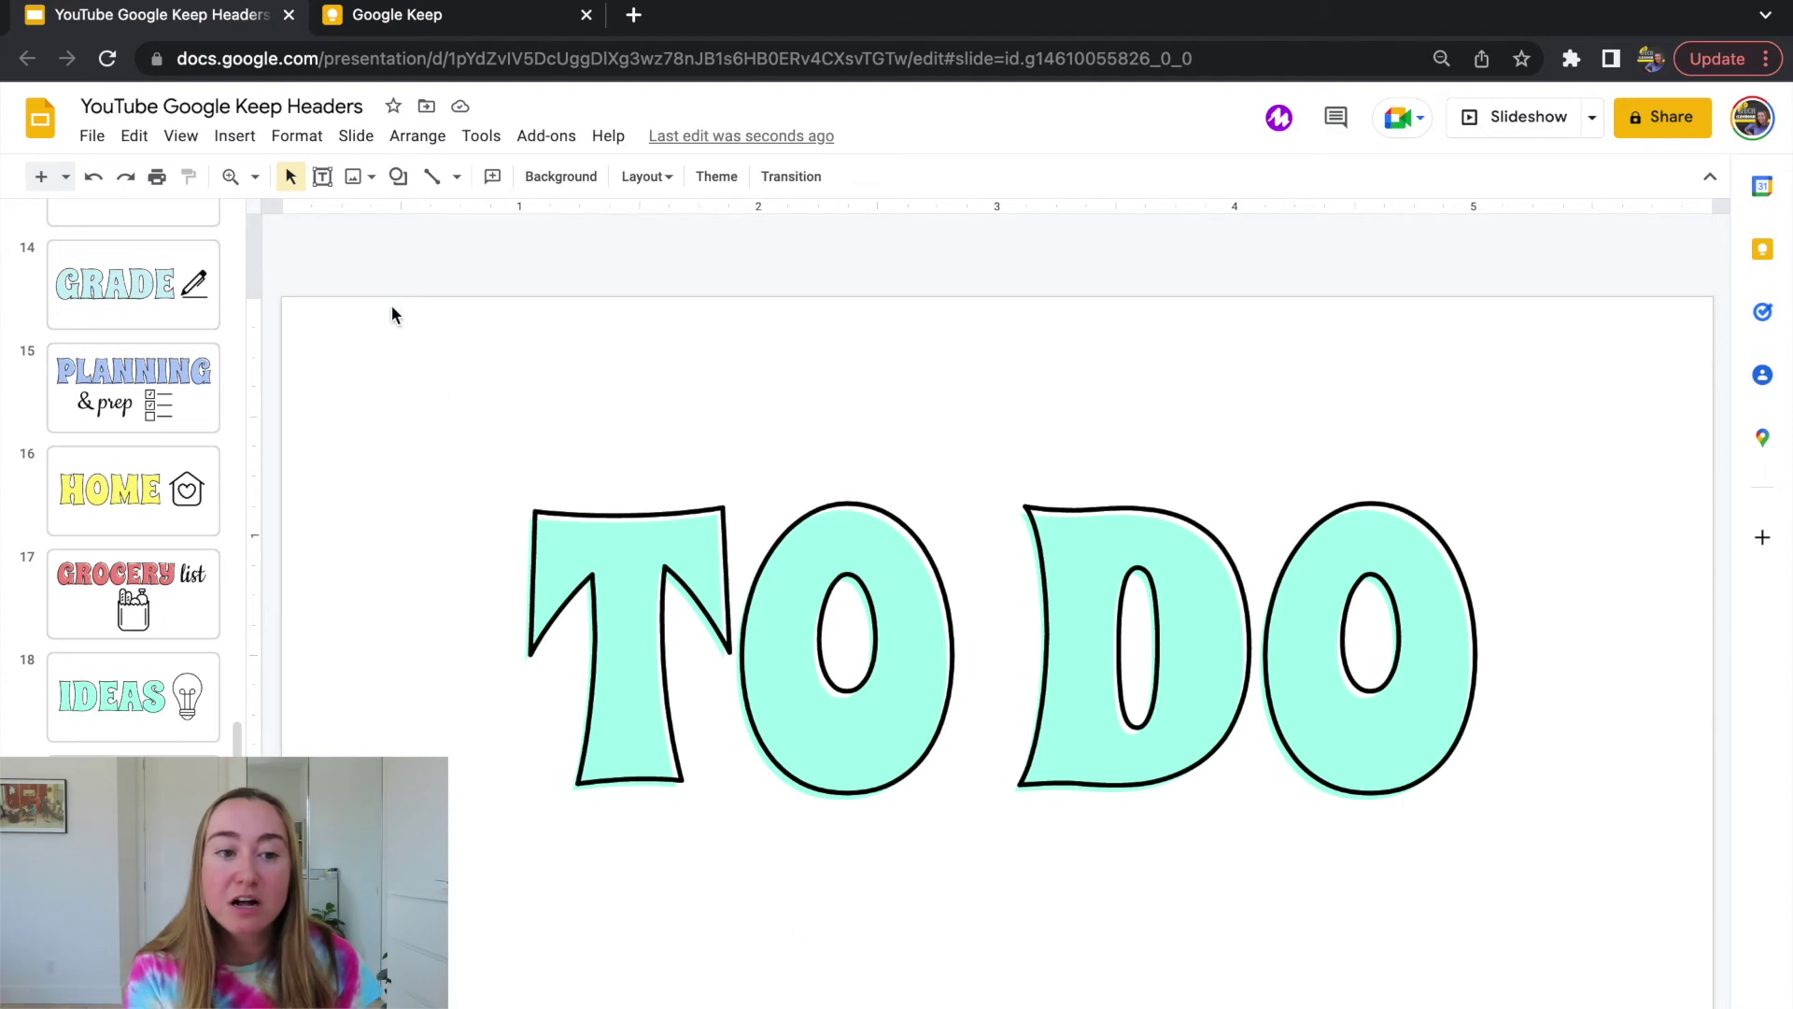
# Step: Search the web images for 'list icon' and insert the first result onto slide 21
pyautogui.click(245, 142)
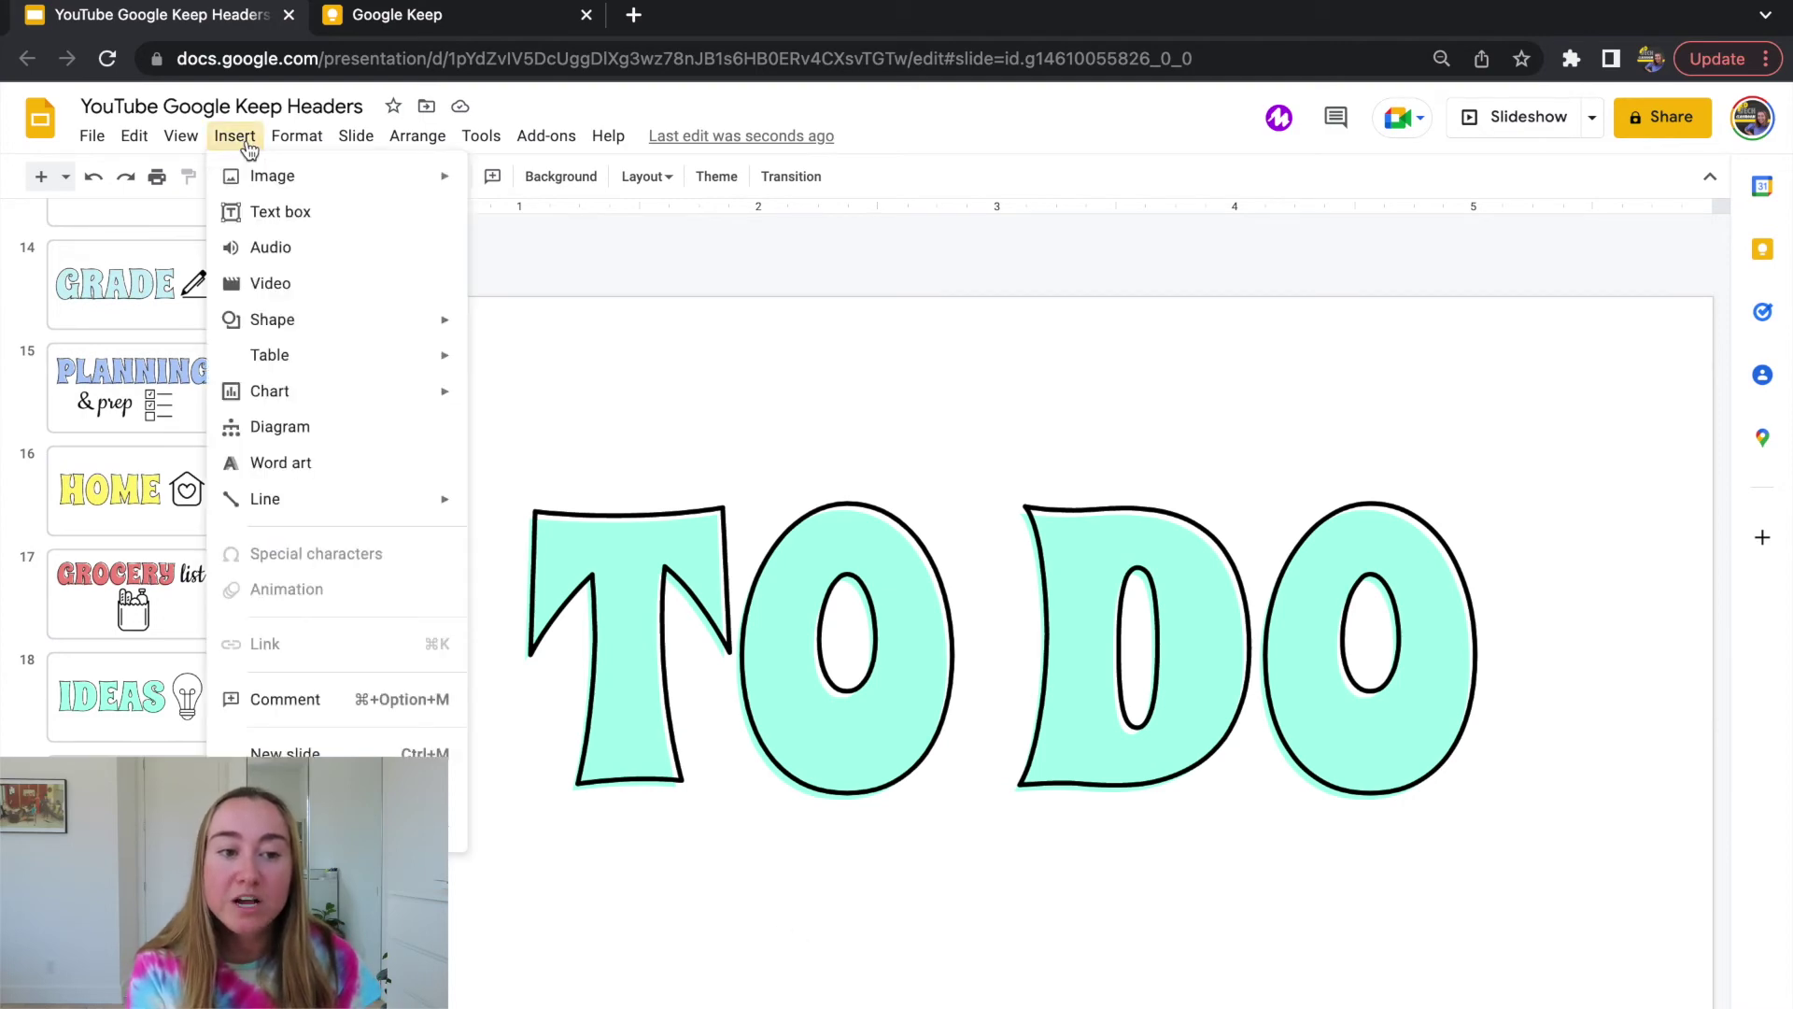
pyautogui.moveTo(395, 181)
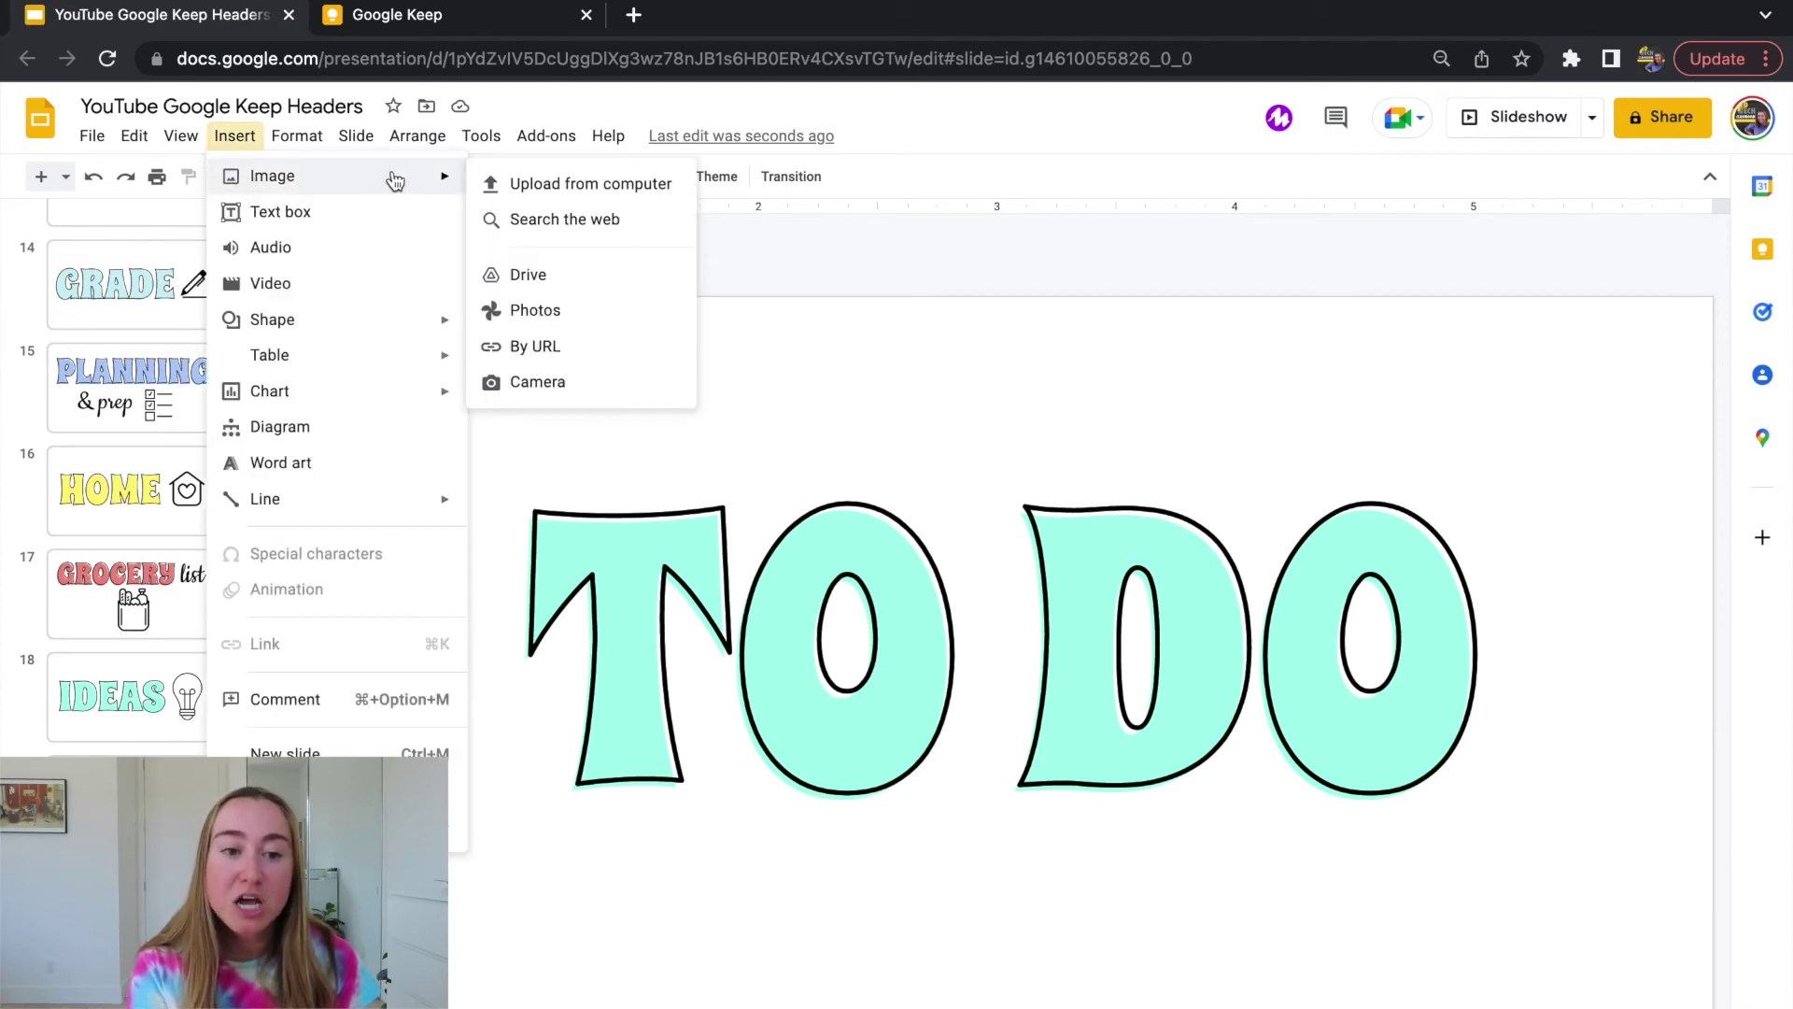
pyautogui.click(632, 222)
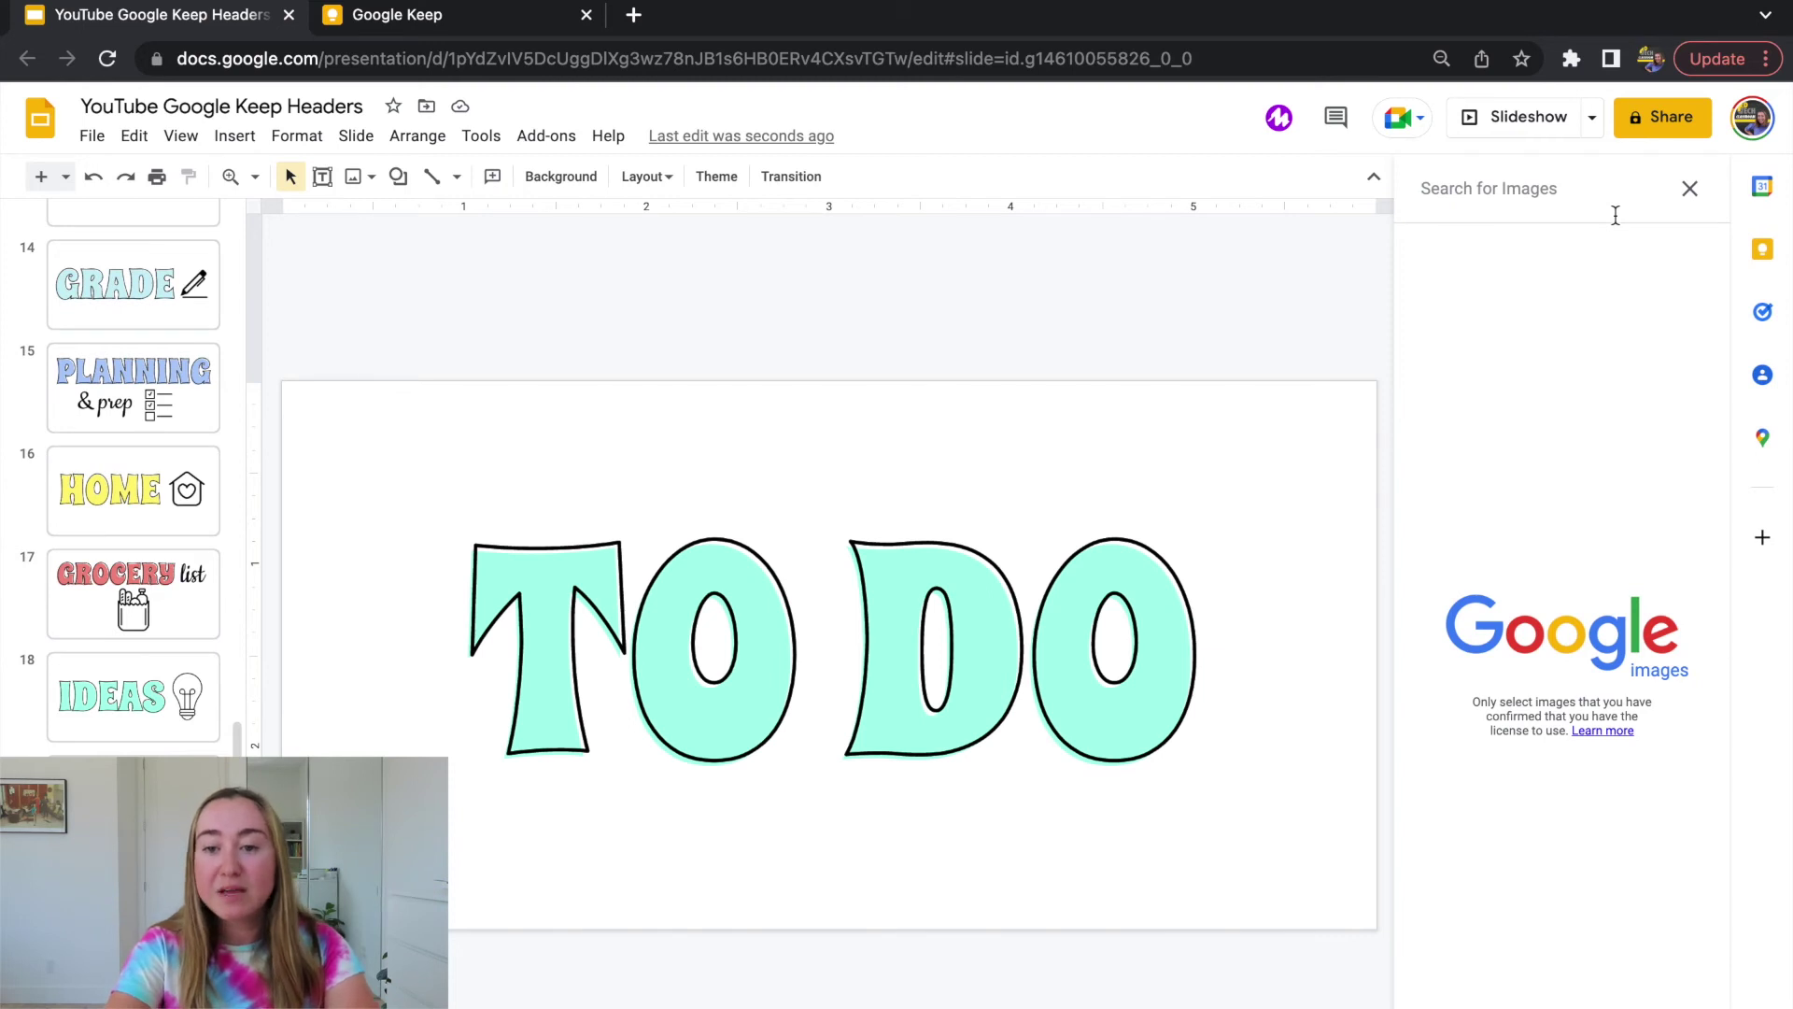
pyautogui.write('list icon')
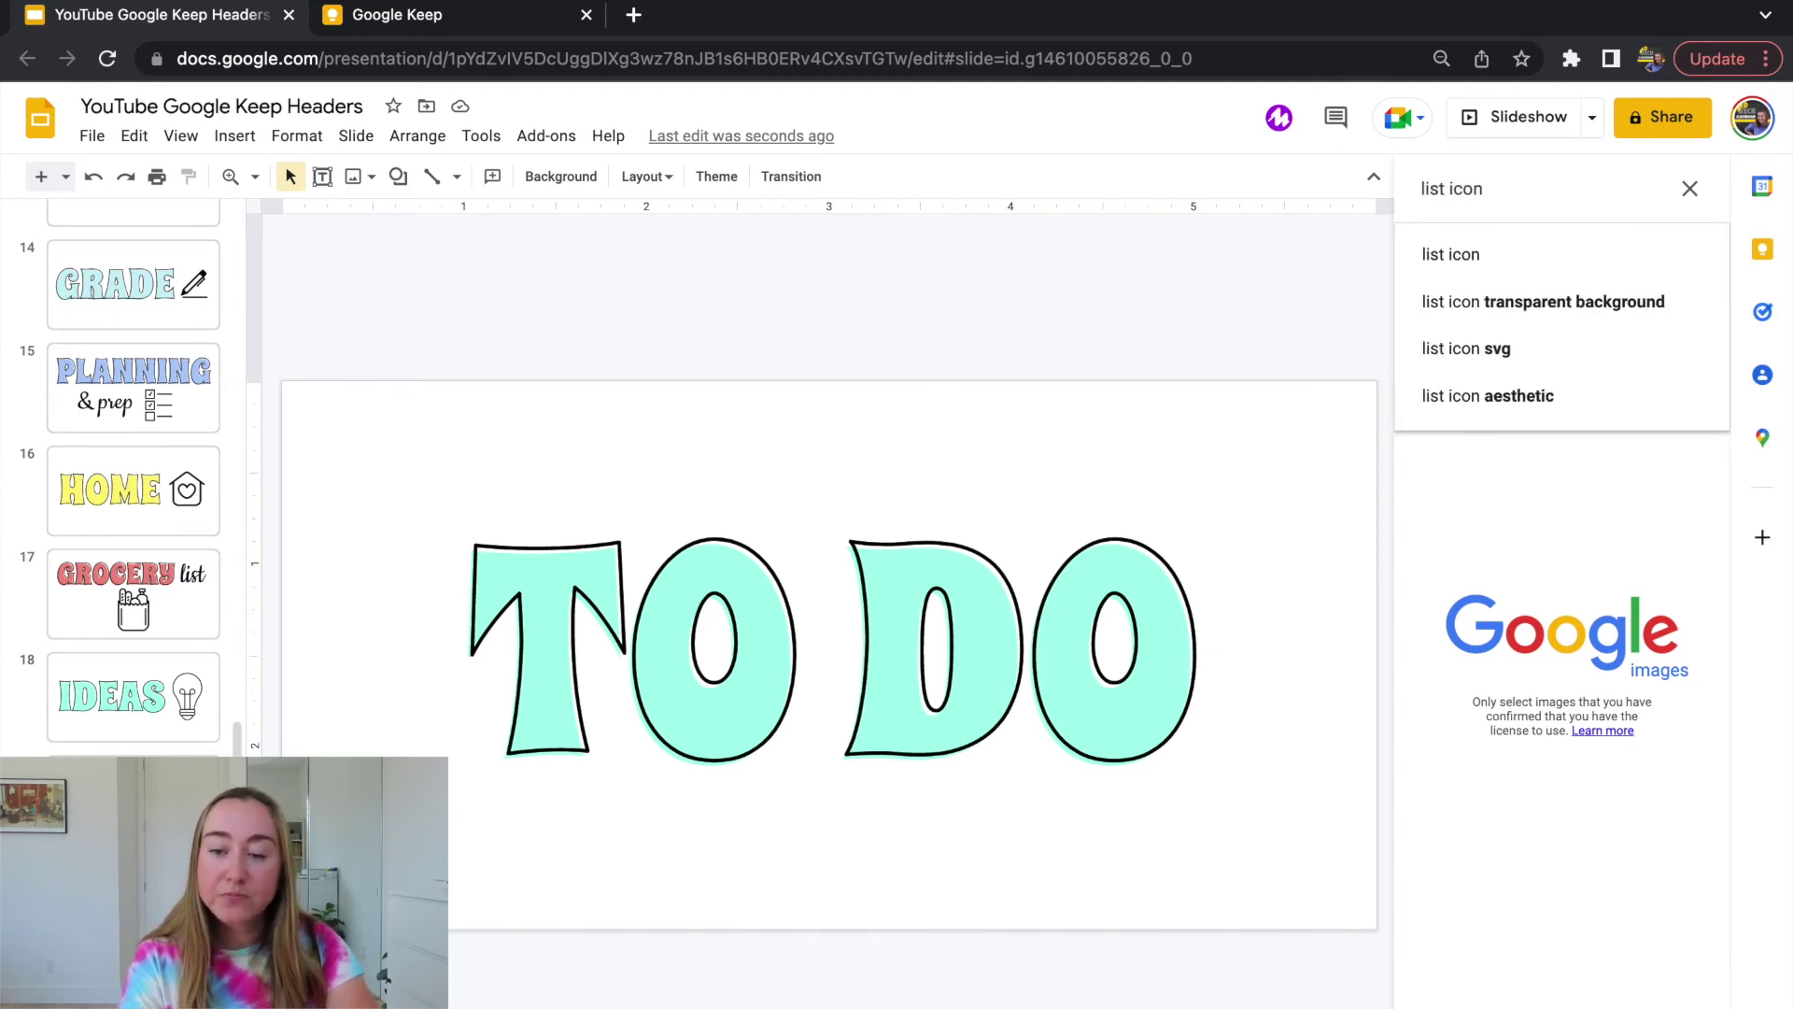
pyautogui.press('Return')
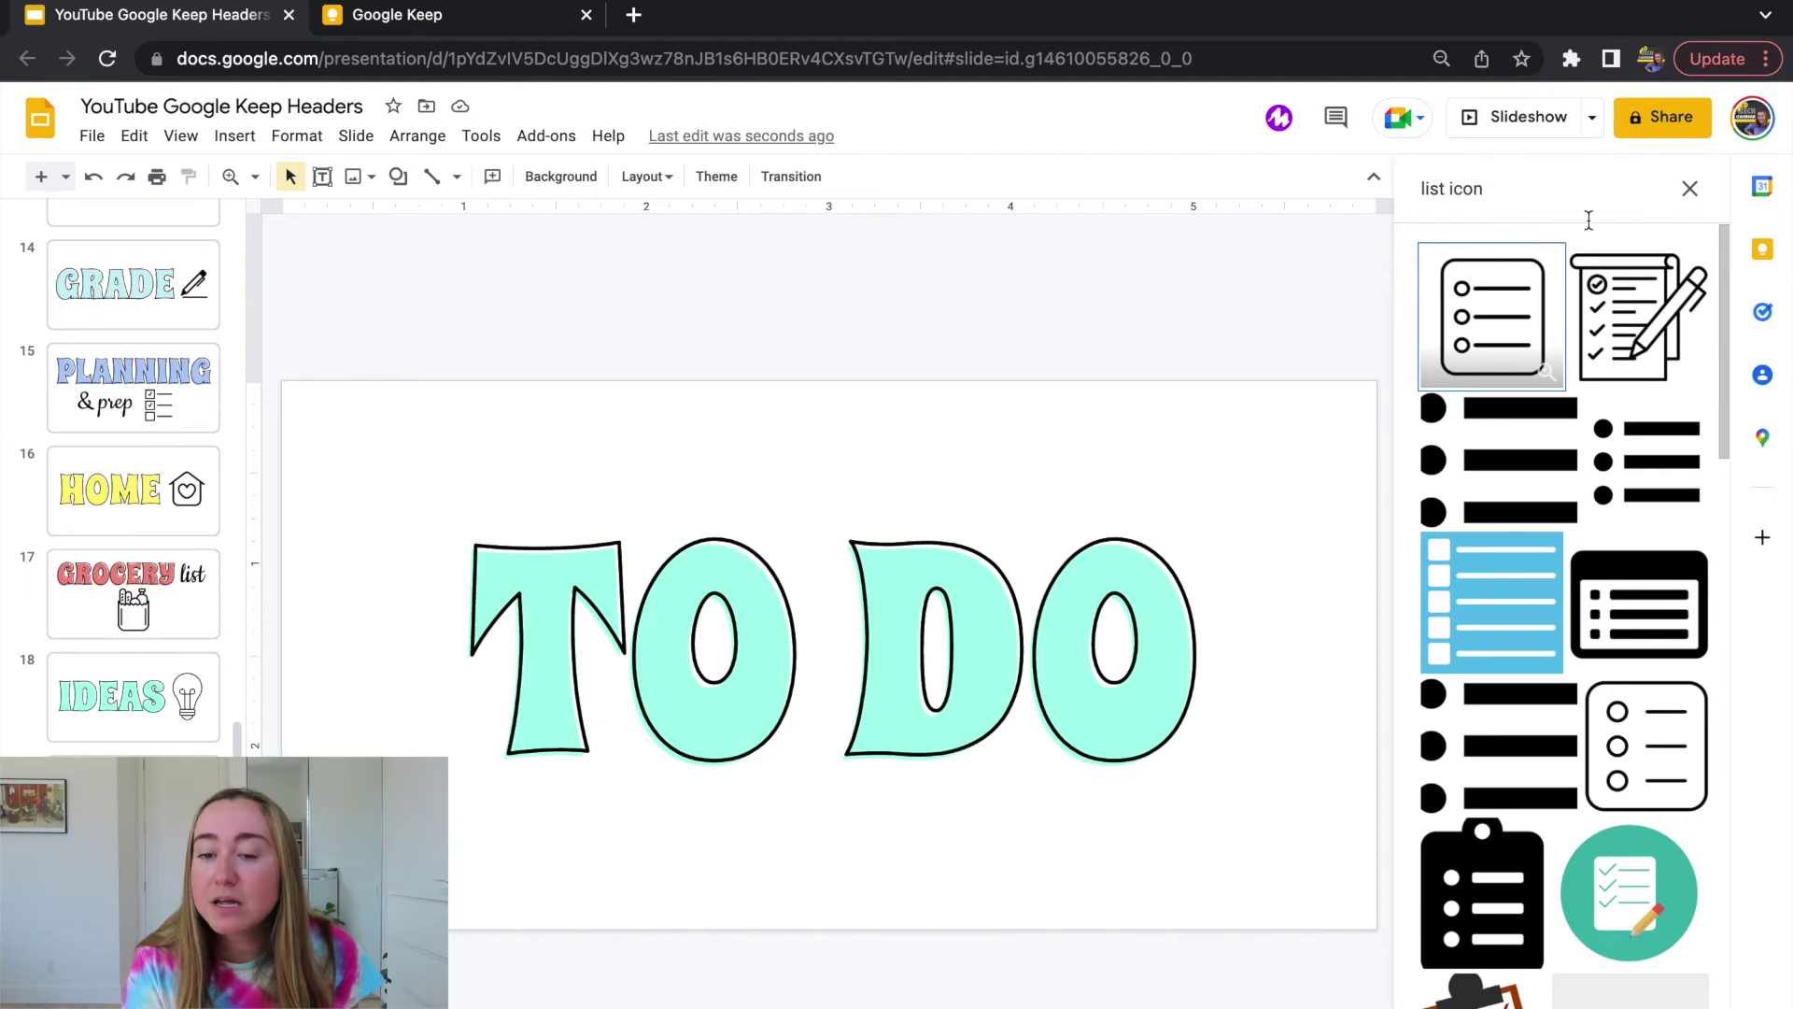
pyautogui.click(1501, 301)
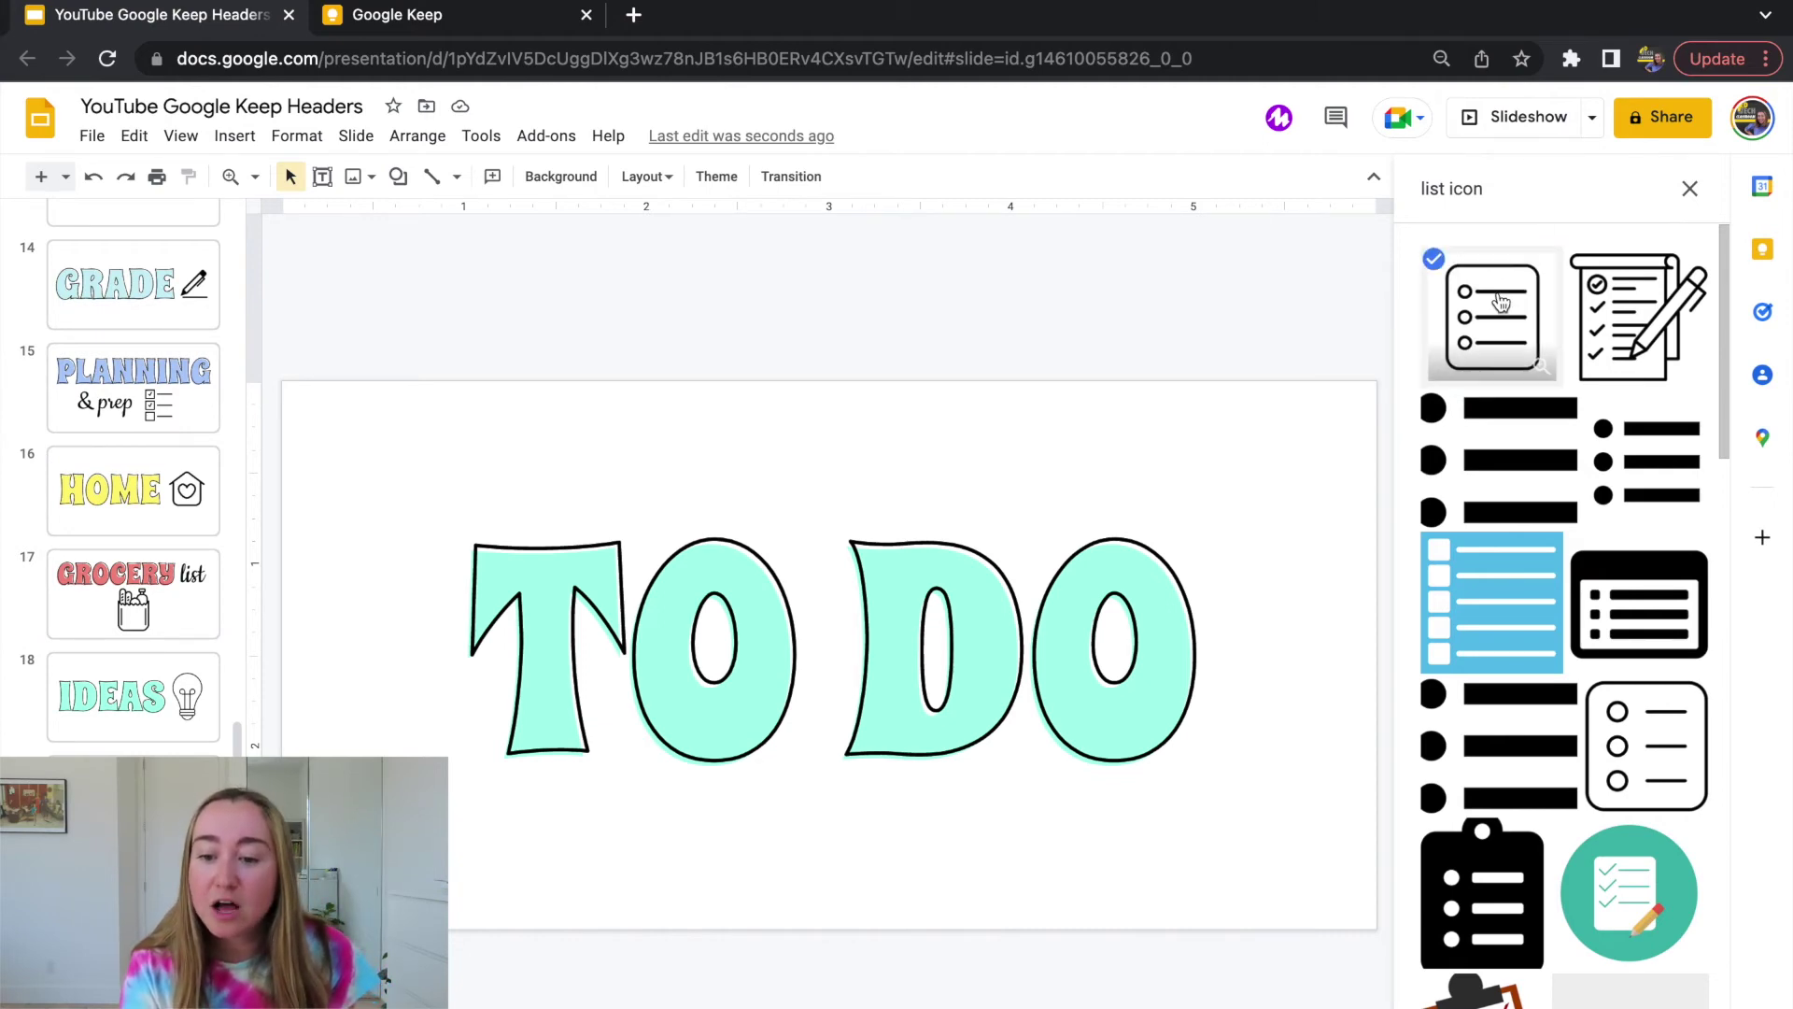
pyautogui.click(1633, 1000)
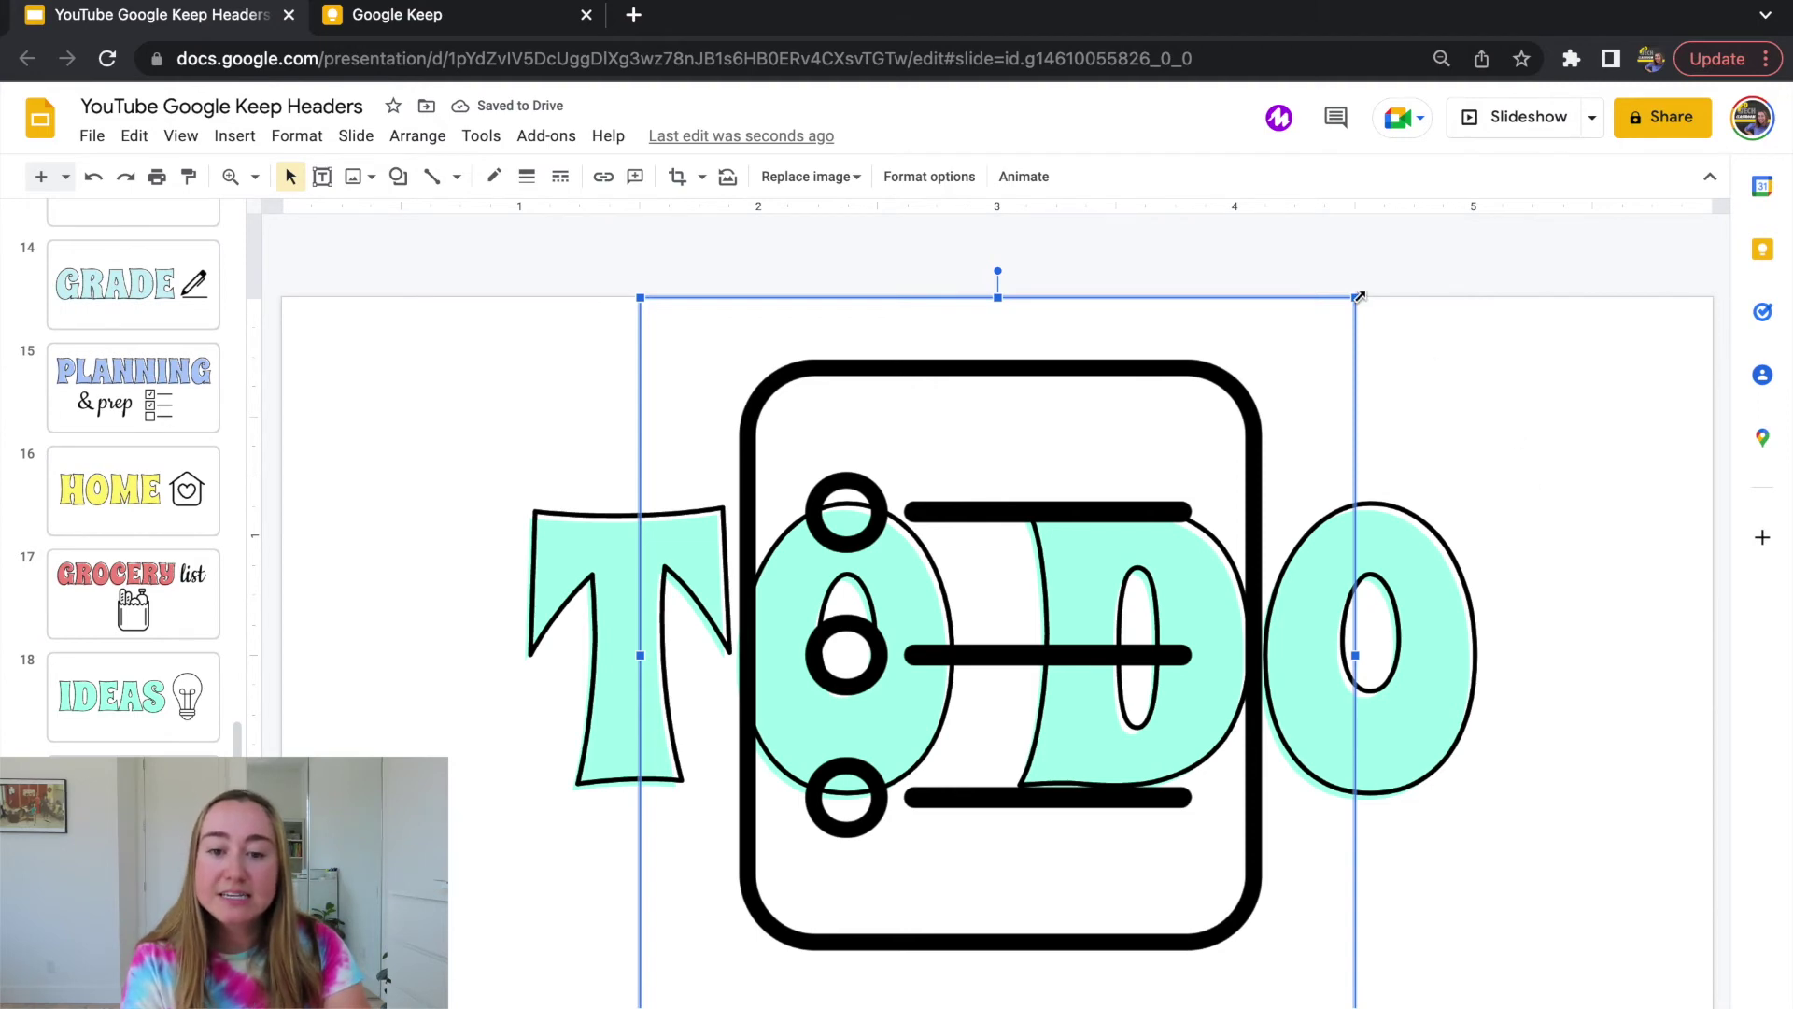
# Step: Shrink the checklist icon and place it at the right end of the TO DO letters
pyautogui.moveTo(1359, 297); pyautogui.dragTo(1011, 640)
pyautogui.moveTo(858, 775); pyautogui.dragTo(1532, 598)
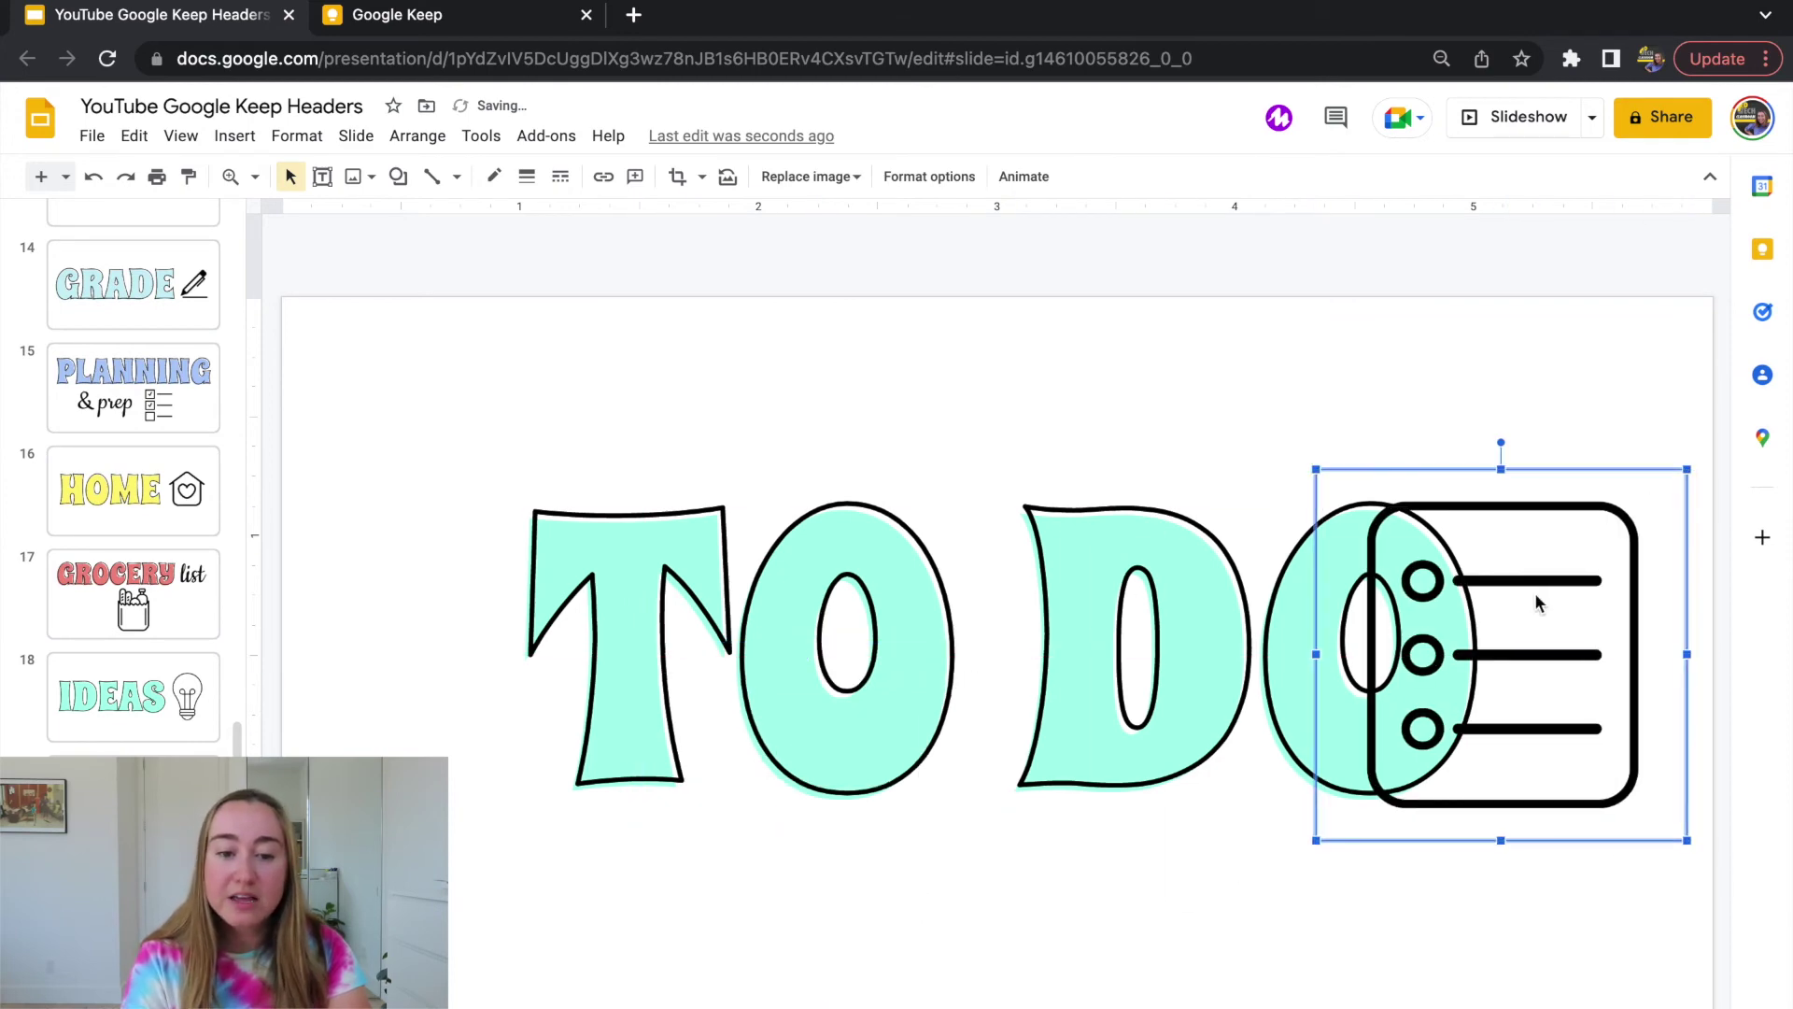
pyautogui.moveTo(445, 438); pyautogui.dragTo(492, 429)
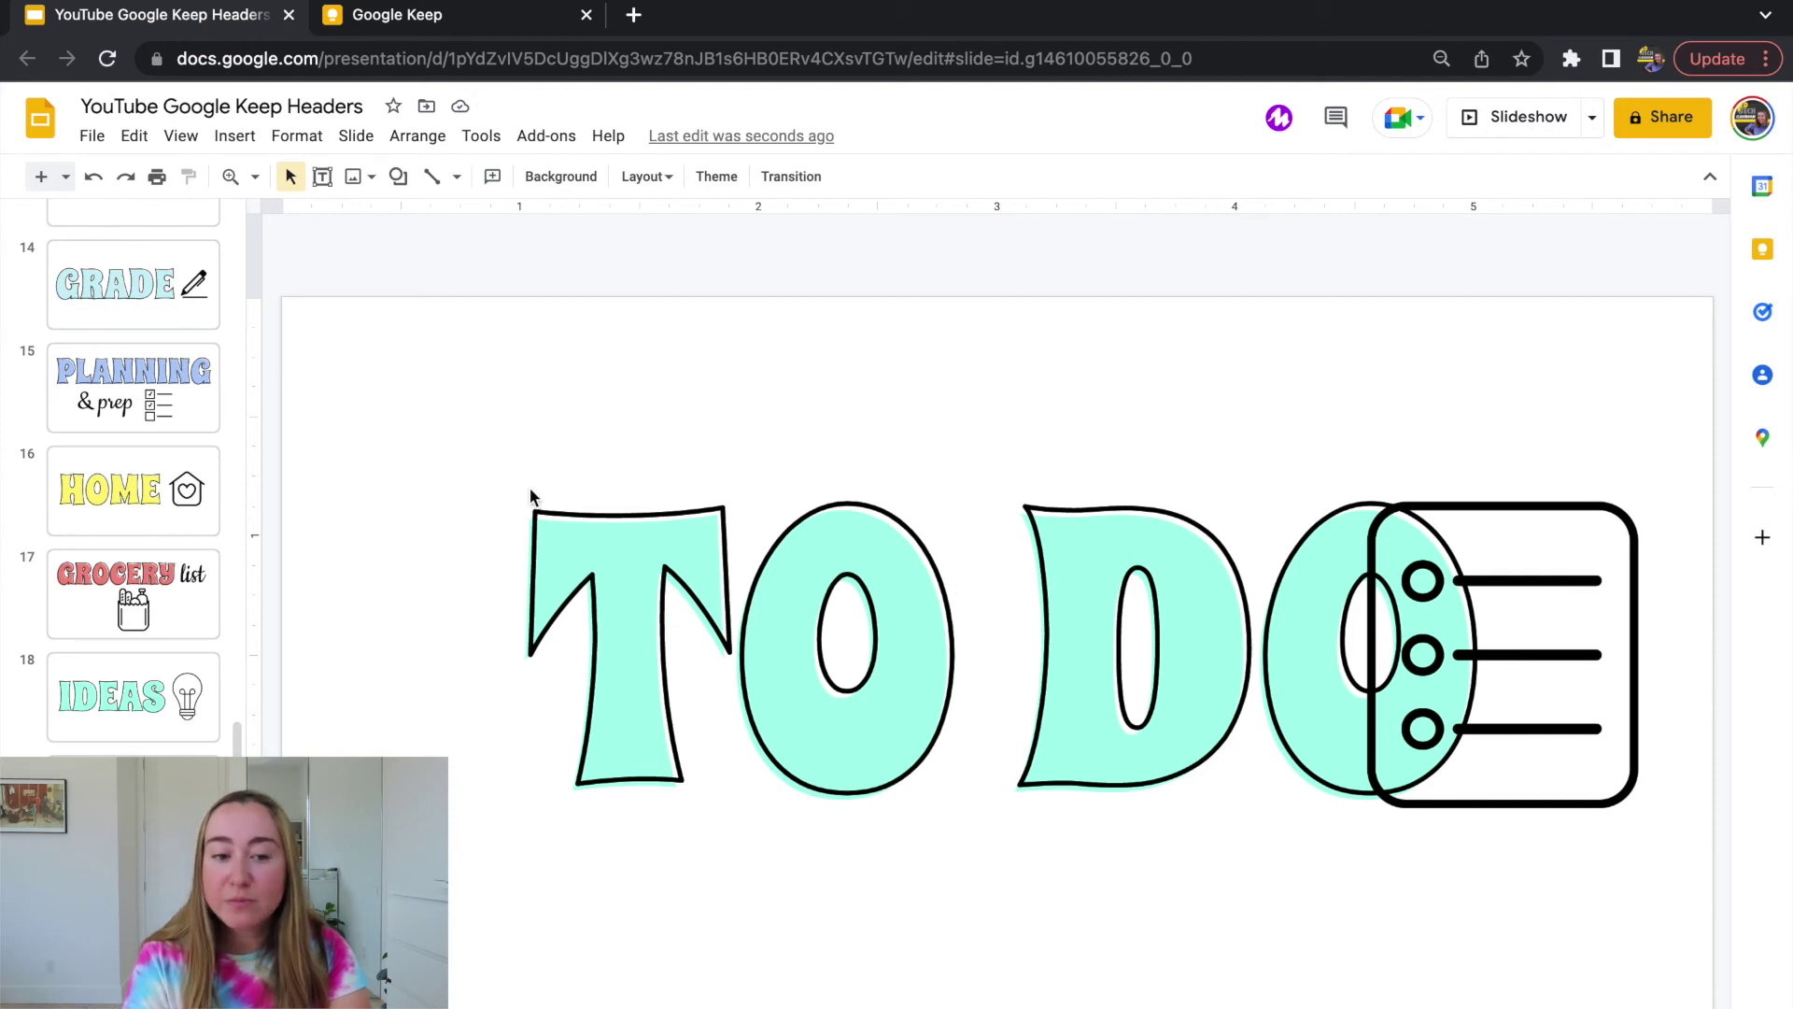
# Step: Shift the layered TO DO word art left so it sits clear of the icon
pyautogui.moveTo(399, 412); pyautogui.dragTo(811, 703)
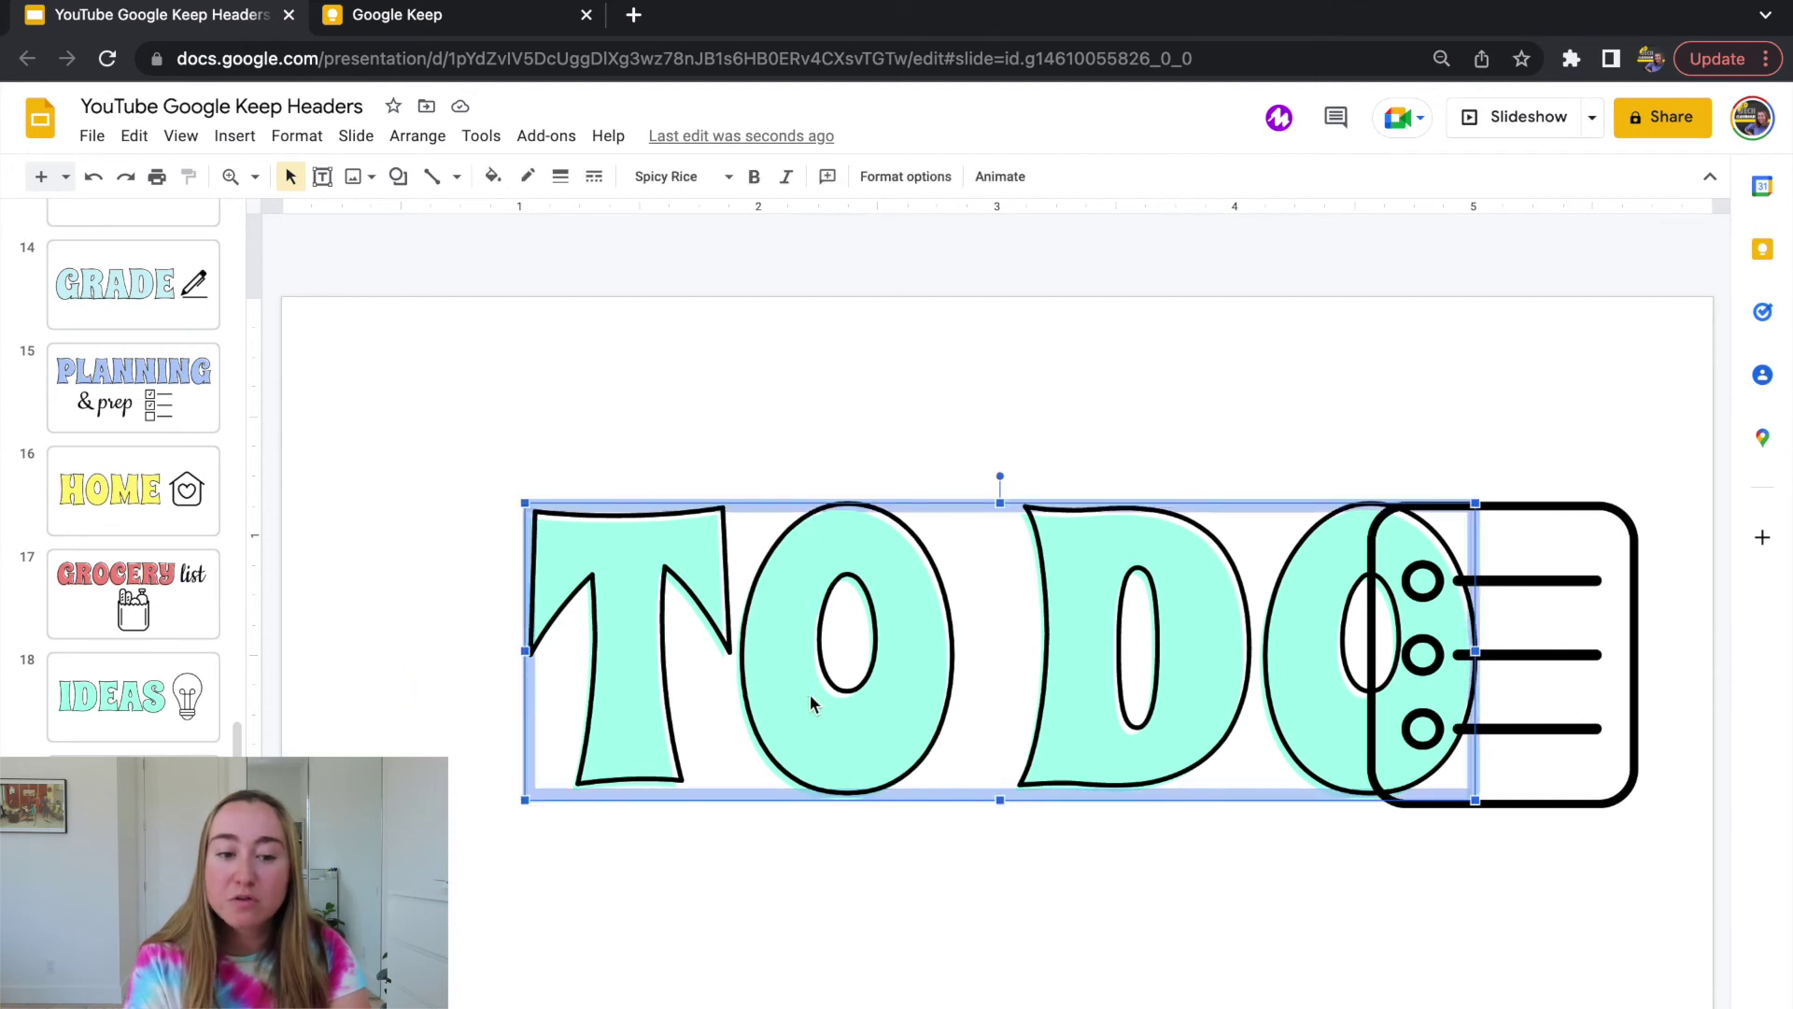
pyautogui.moveTo(778, 702); pyautogui.dragTo(608, 705)
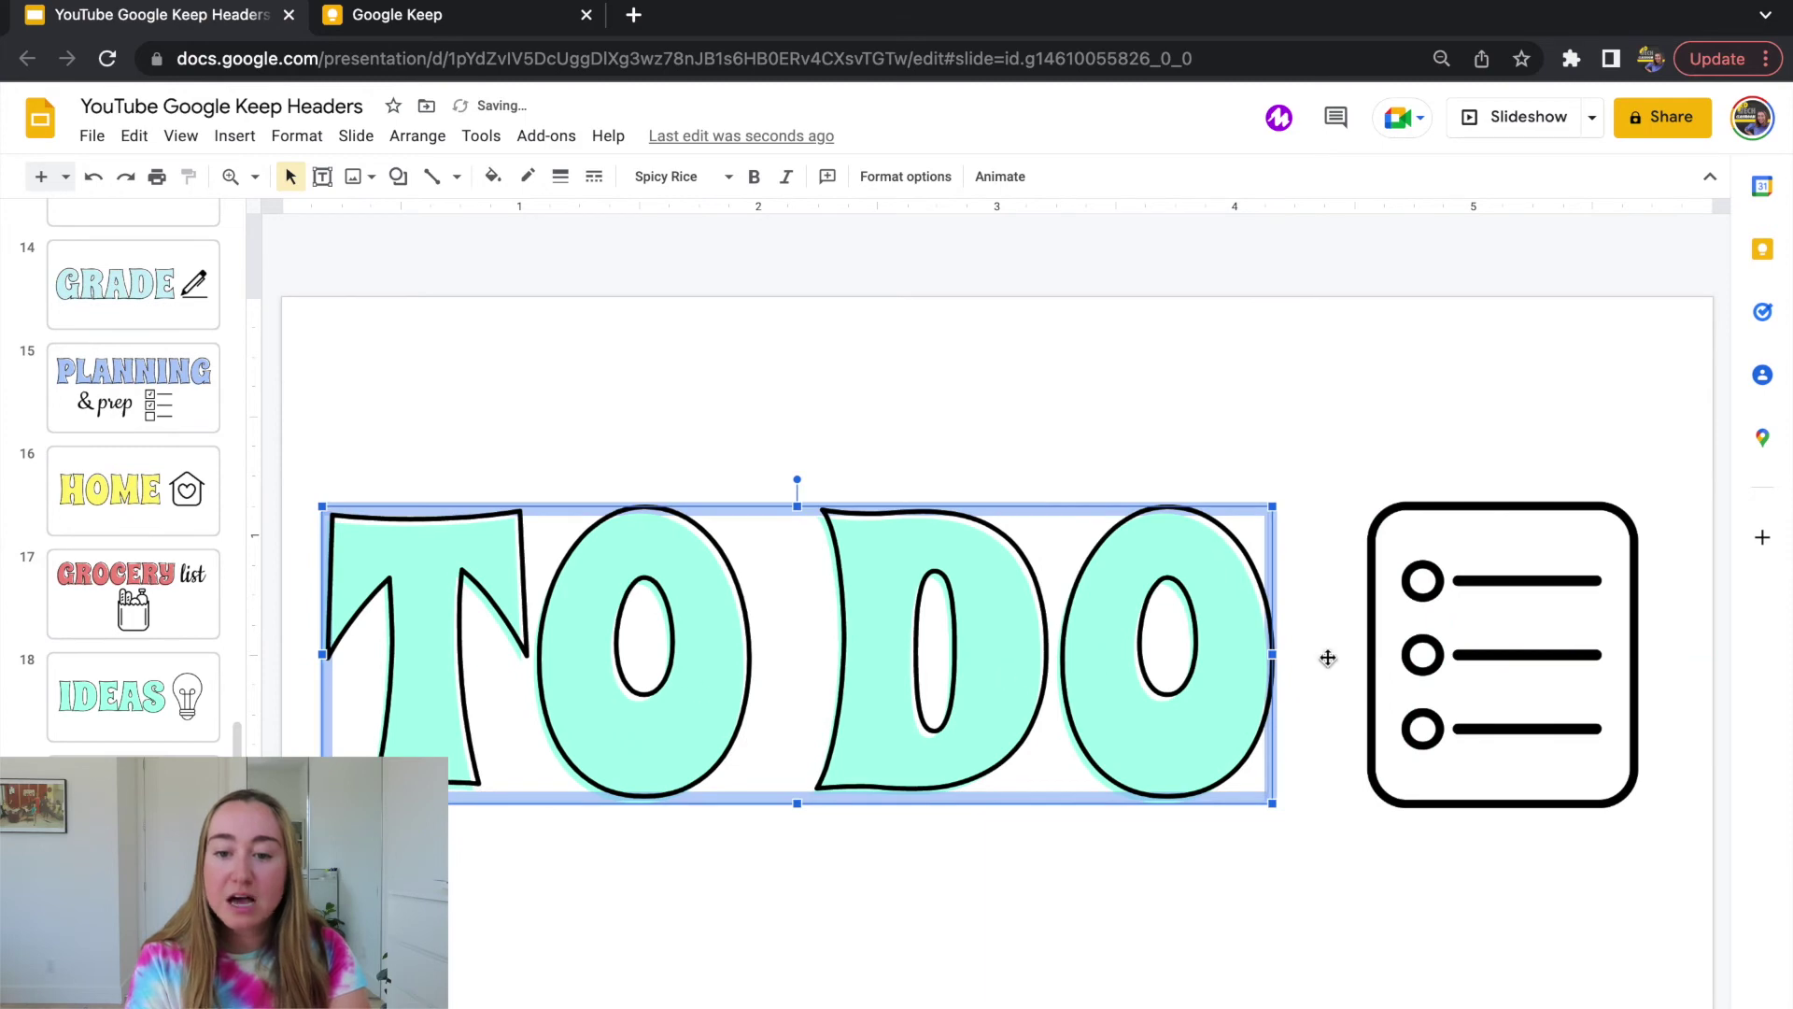
pyautogui.moveTo(1214, 649); pyautogui.dragTo(1254, 649)
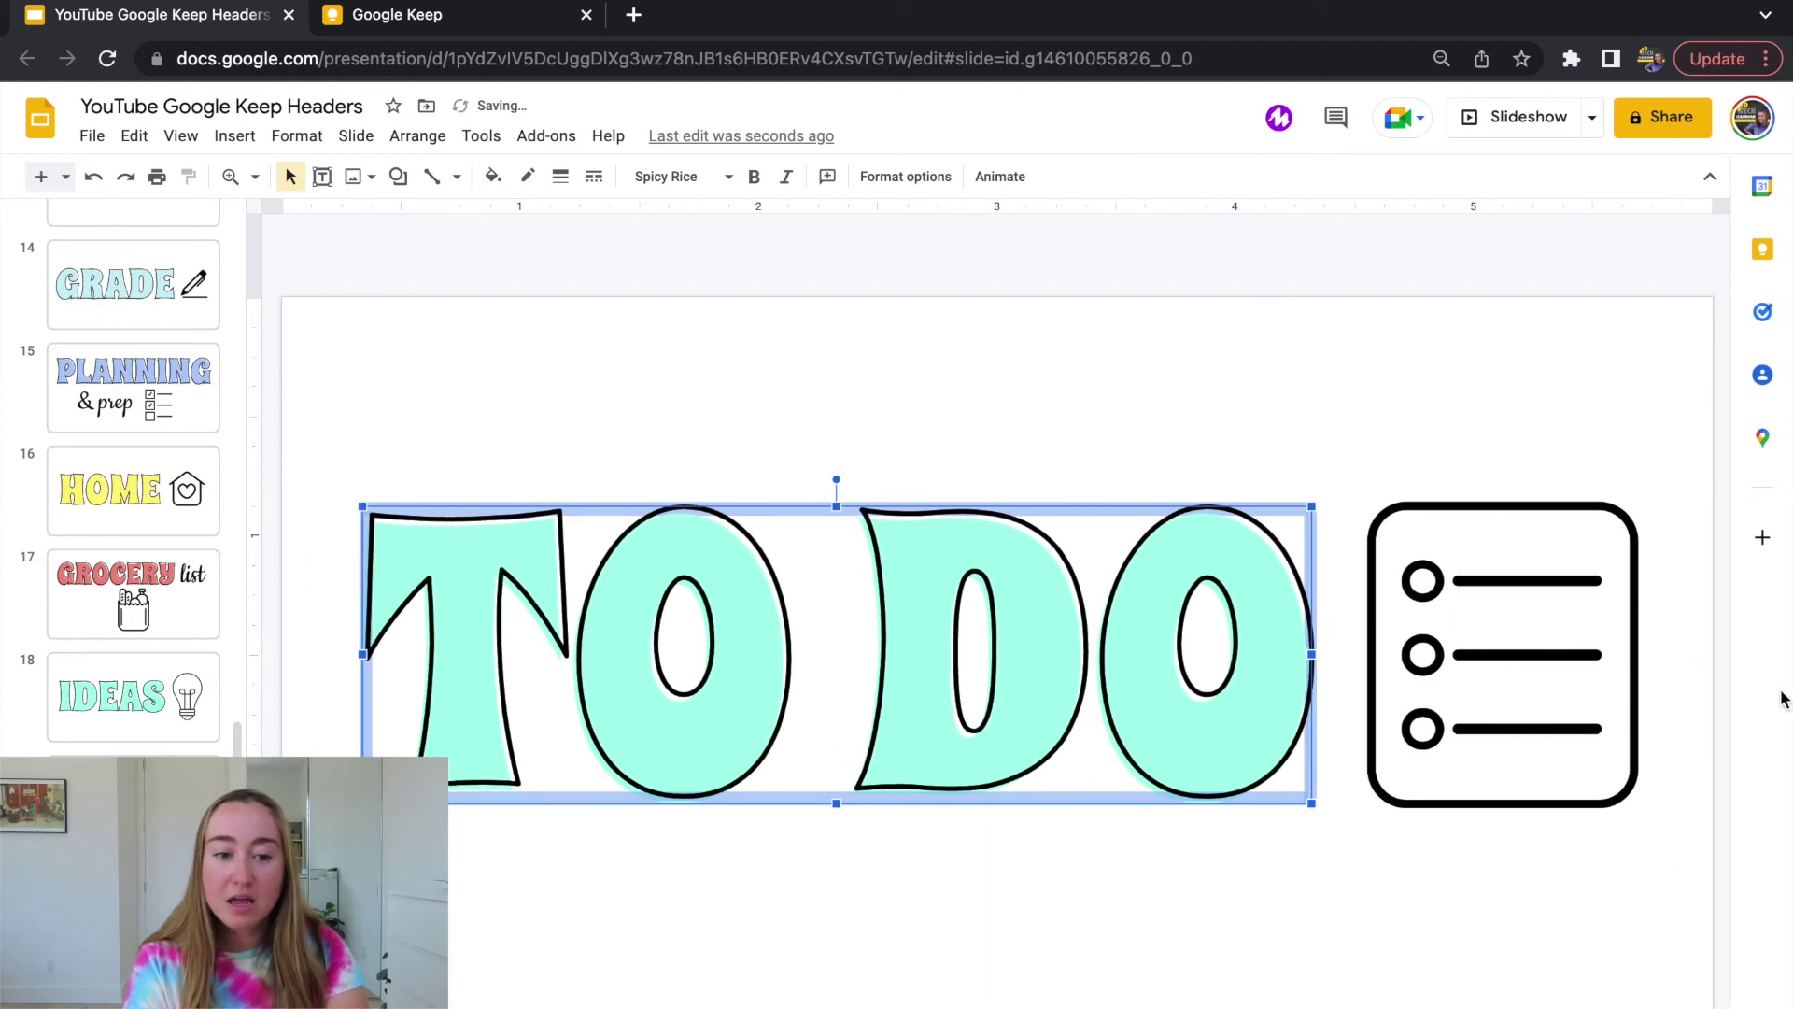
pyautogui.click(1584, 882)
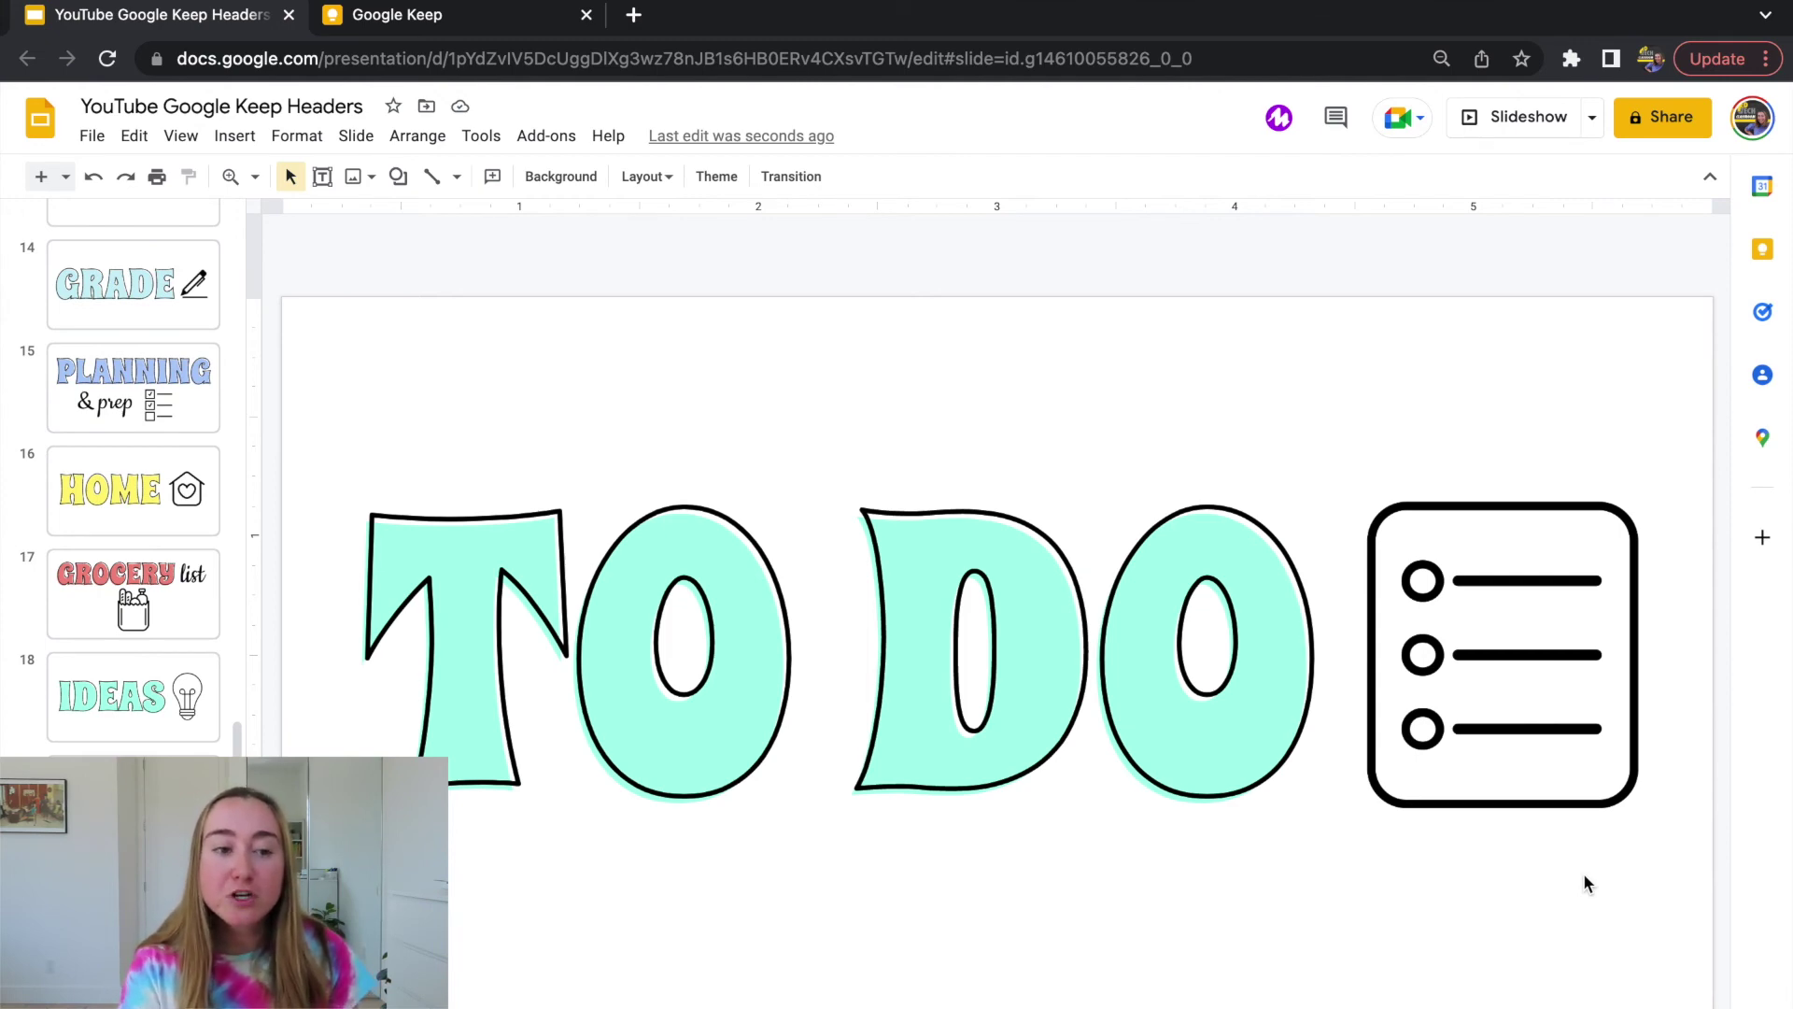
pyautogui.click(93, 138)
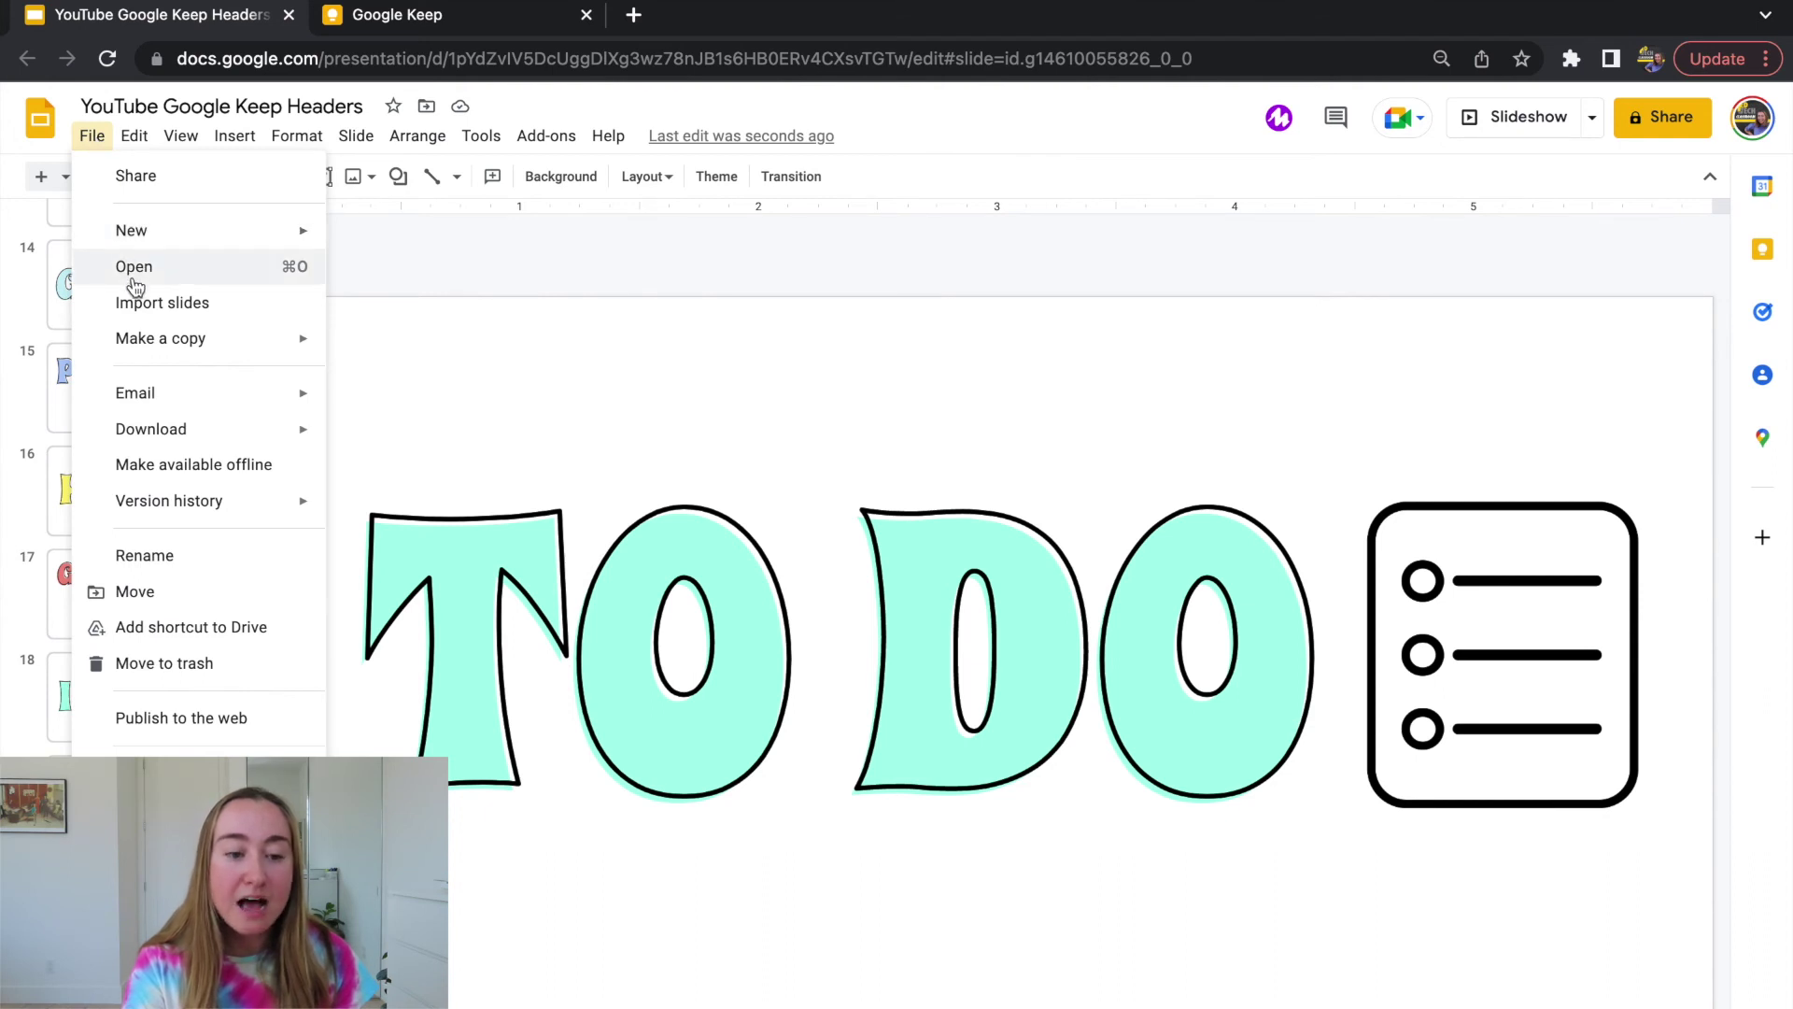
pyautogui.moveTo(147, 439)
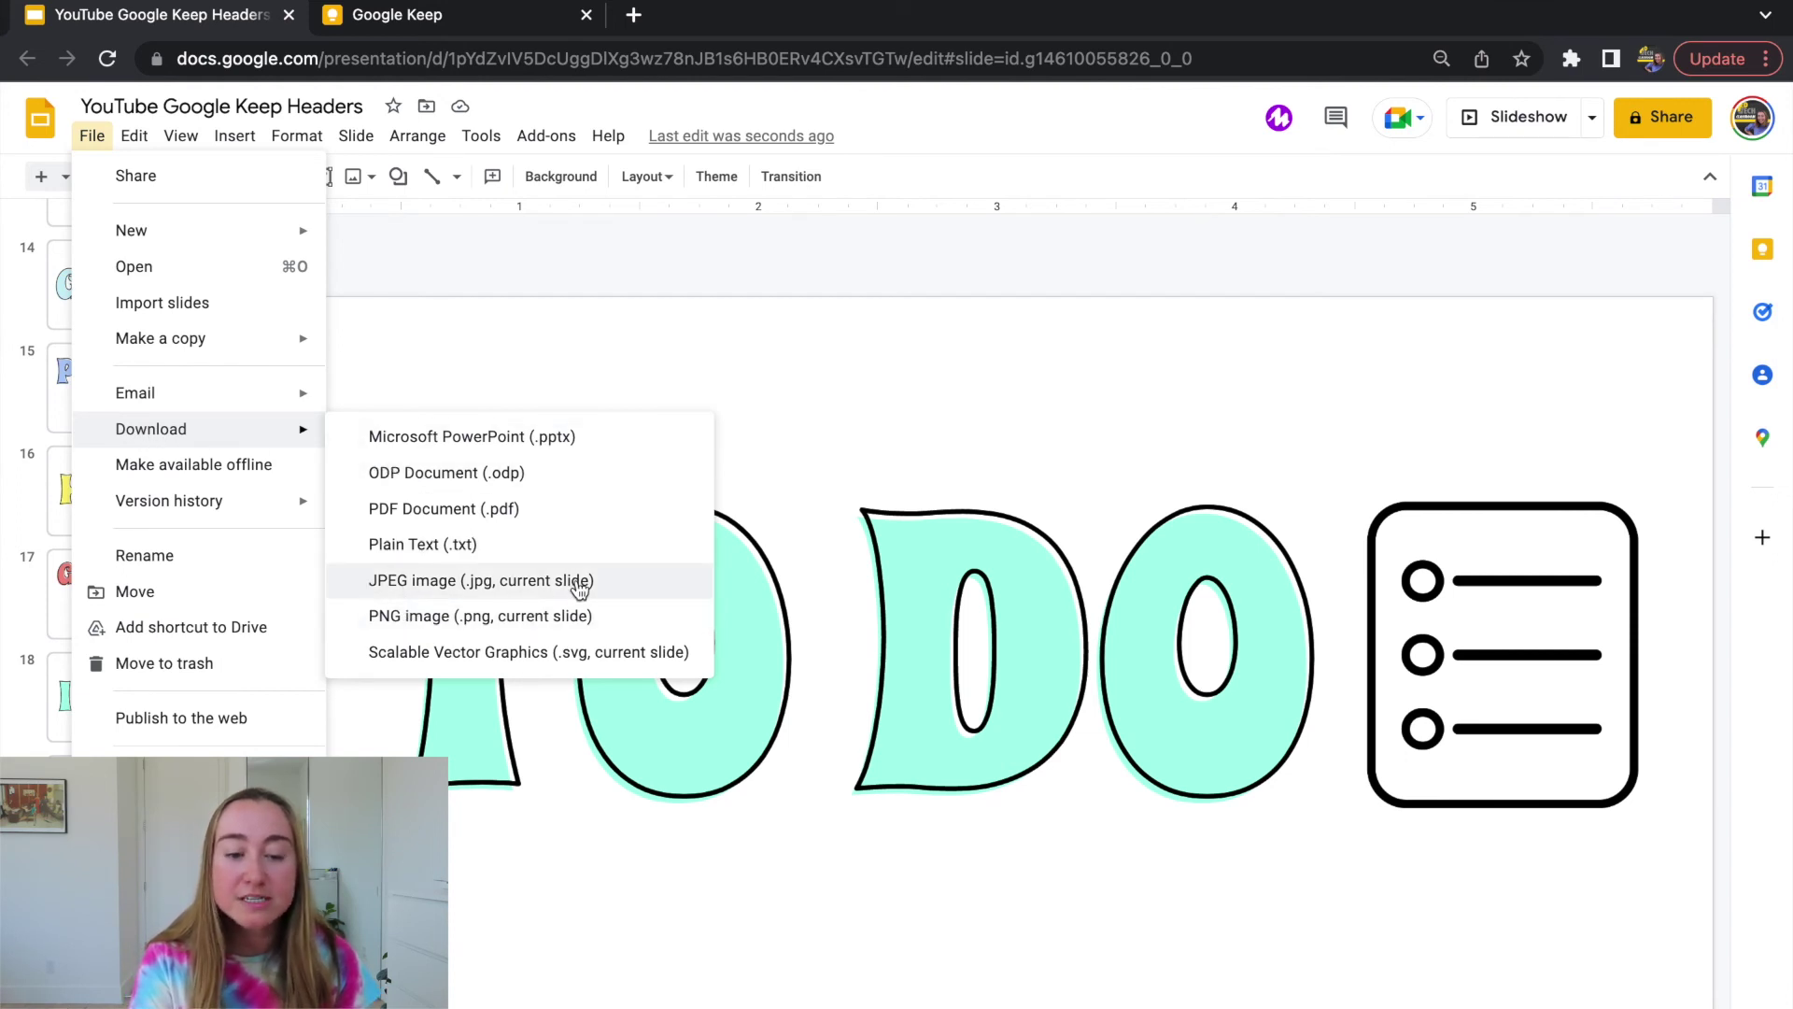
pyautogui.click(916, 254)
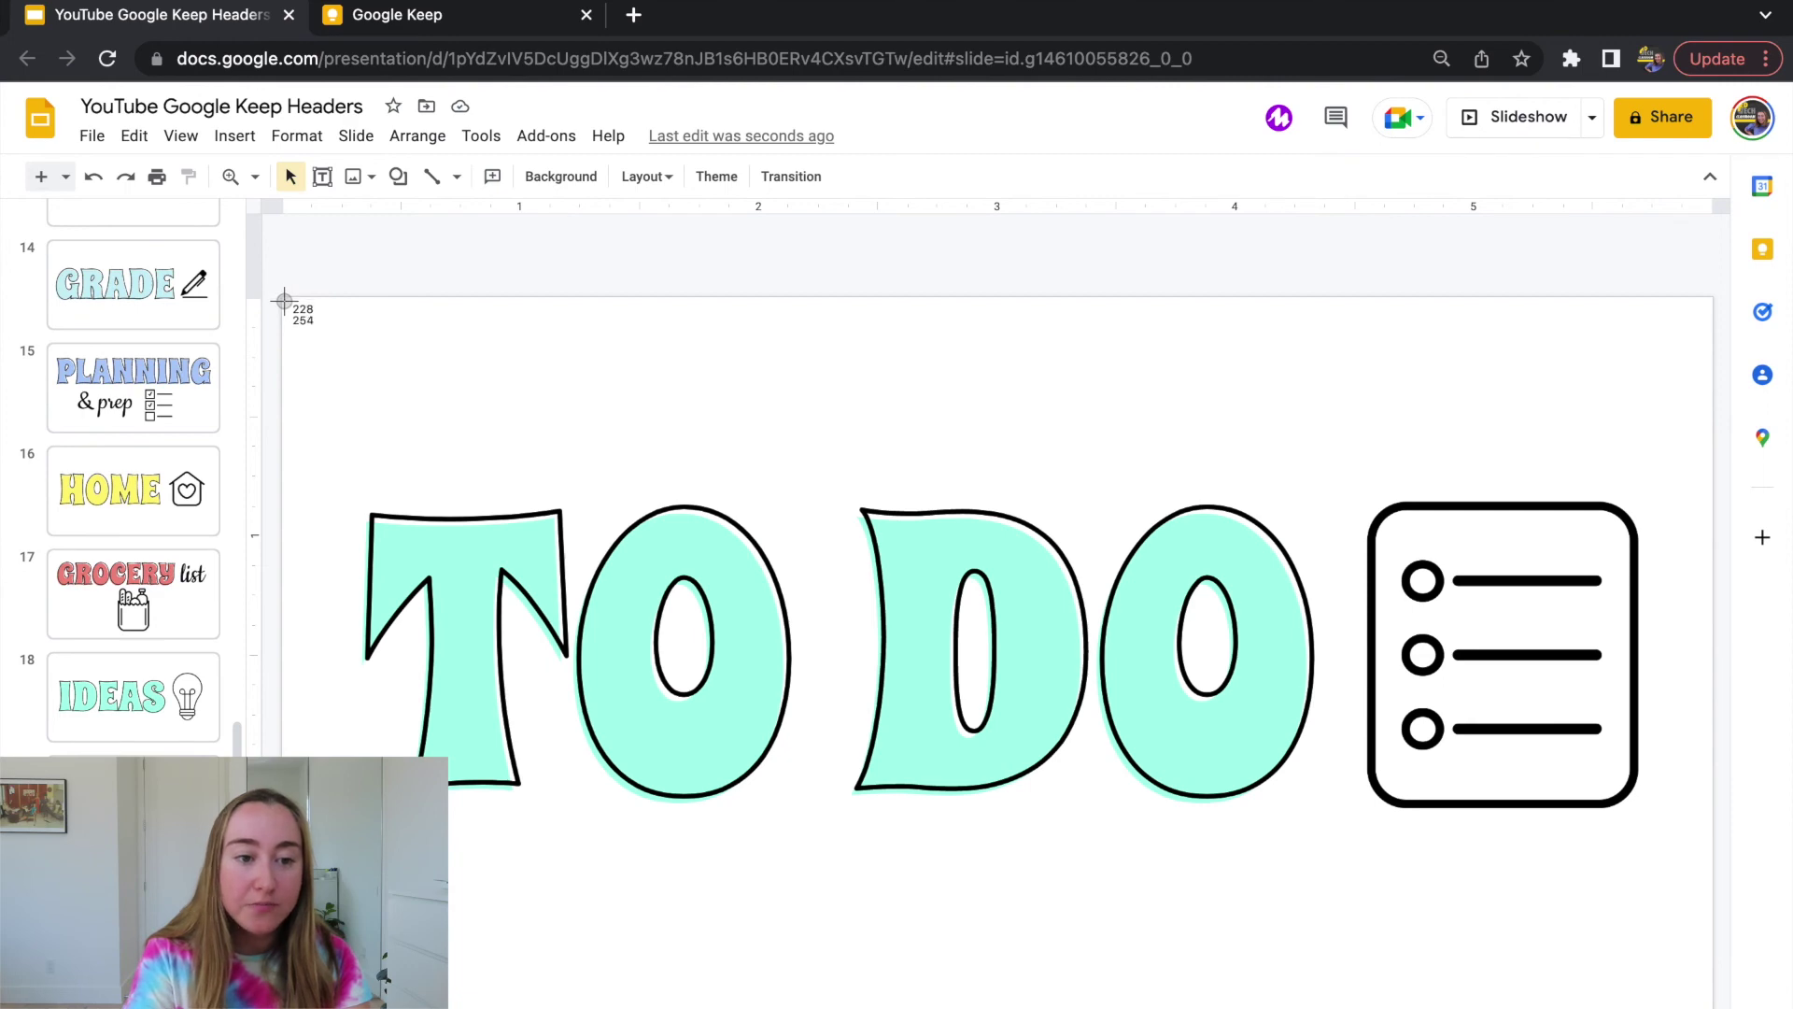
# Step: Screenshot the slide area containing the TO DO header and its list icon
pyautogui.moveTo(285, 299); pyautogui.dragTo(1708, 1005)
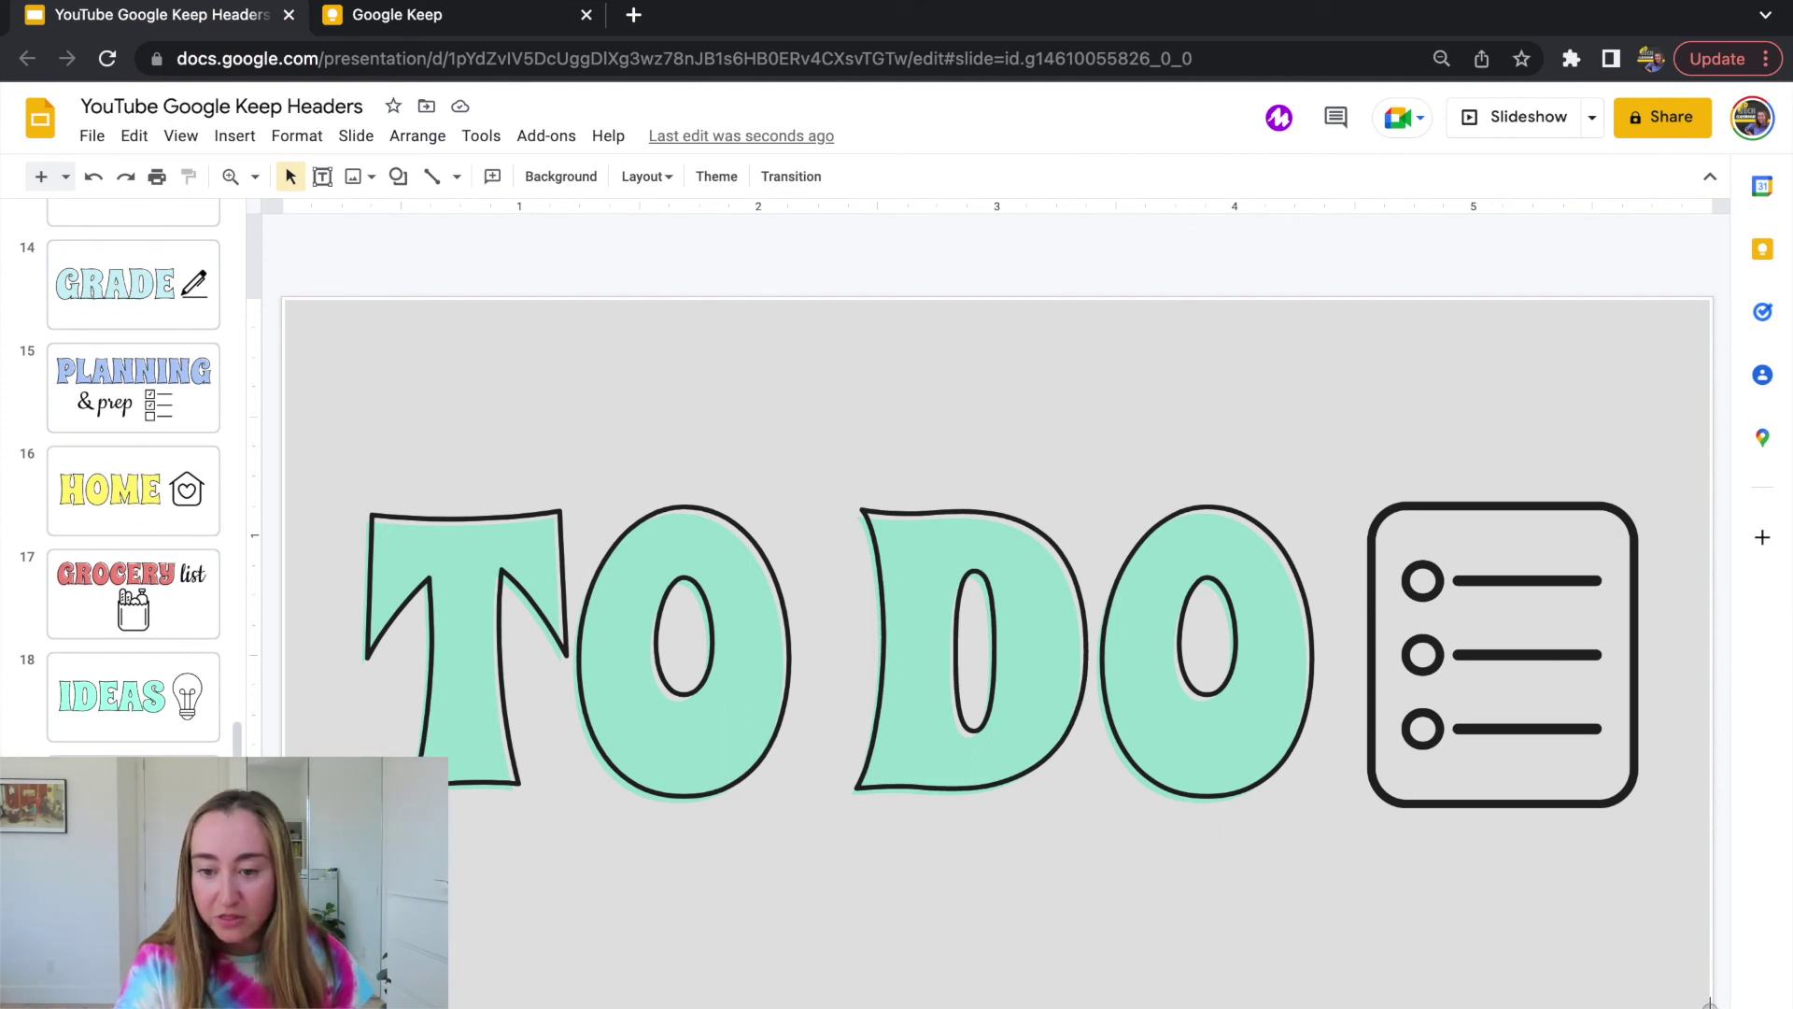
pyautogui.moveTo(1709, 1004); pyautogui.dragTo(1710, 1005)
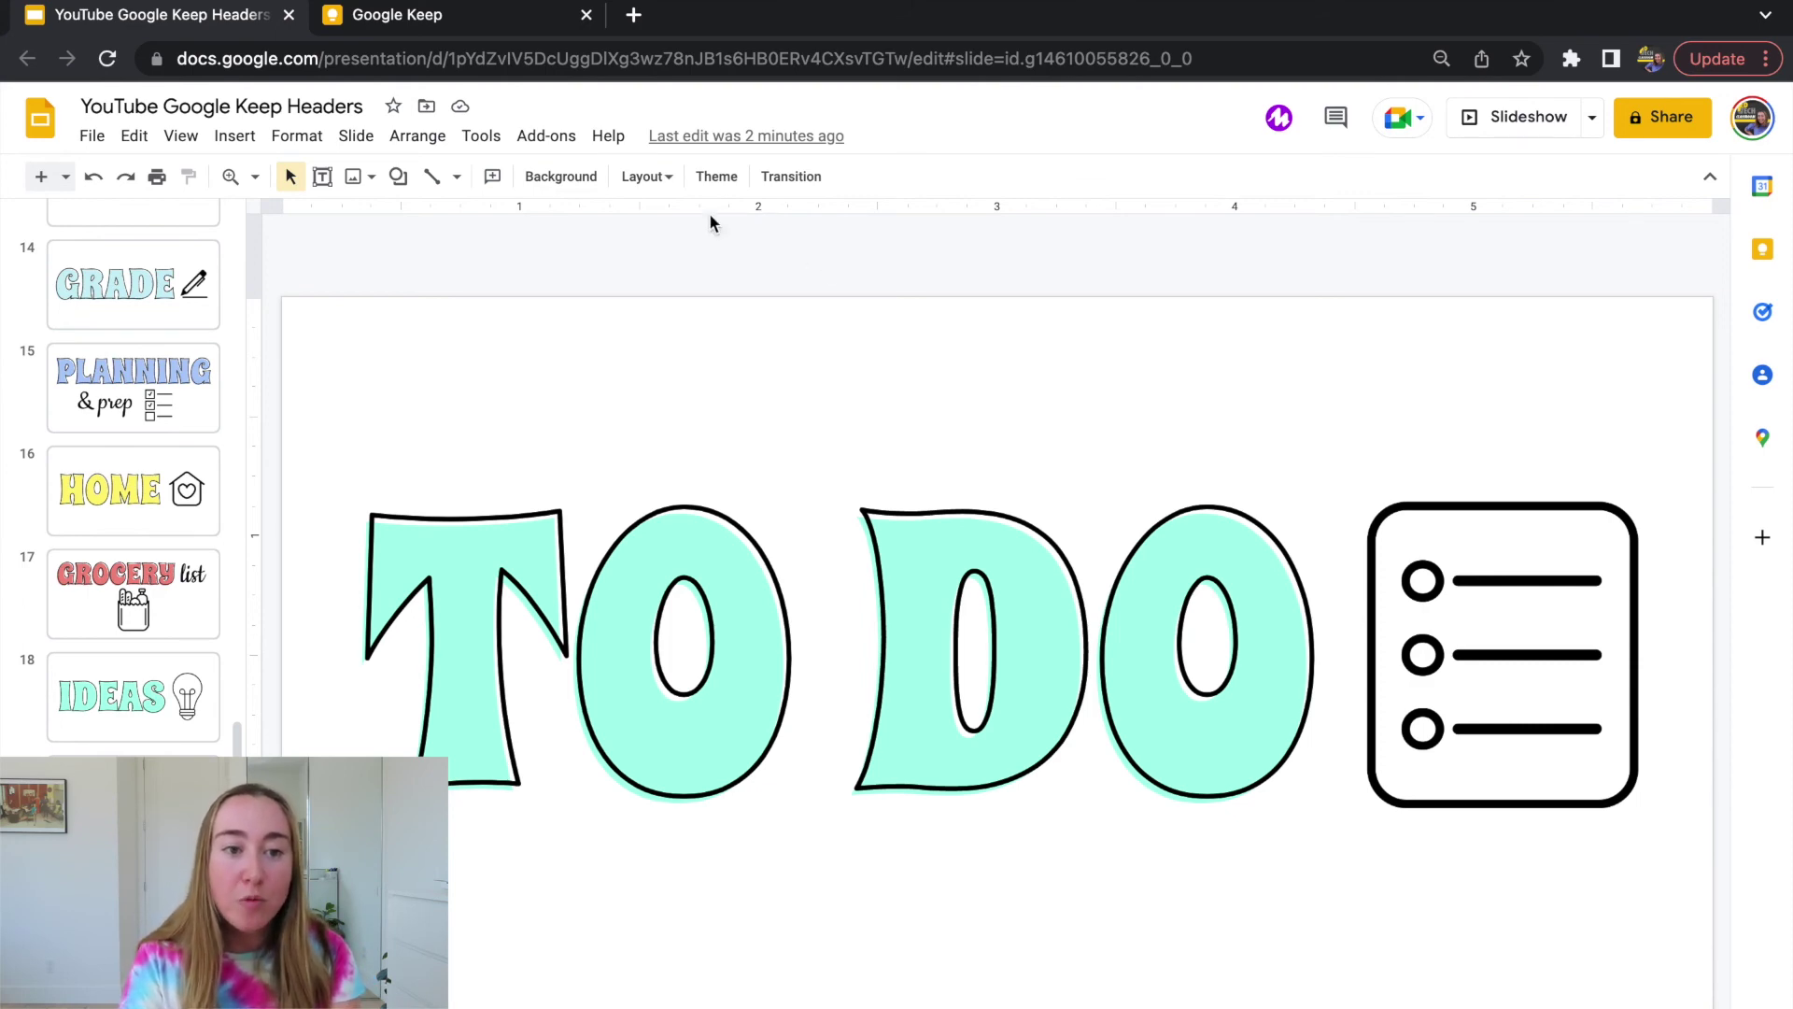
pyautogui.click(411, 16)
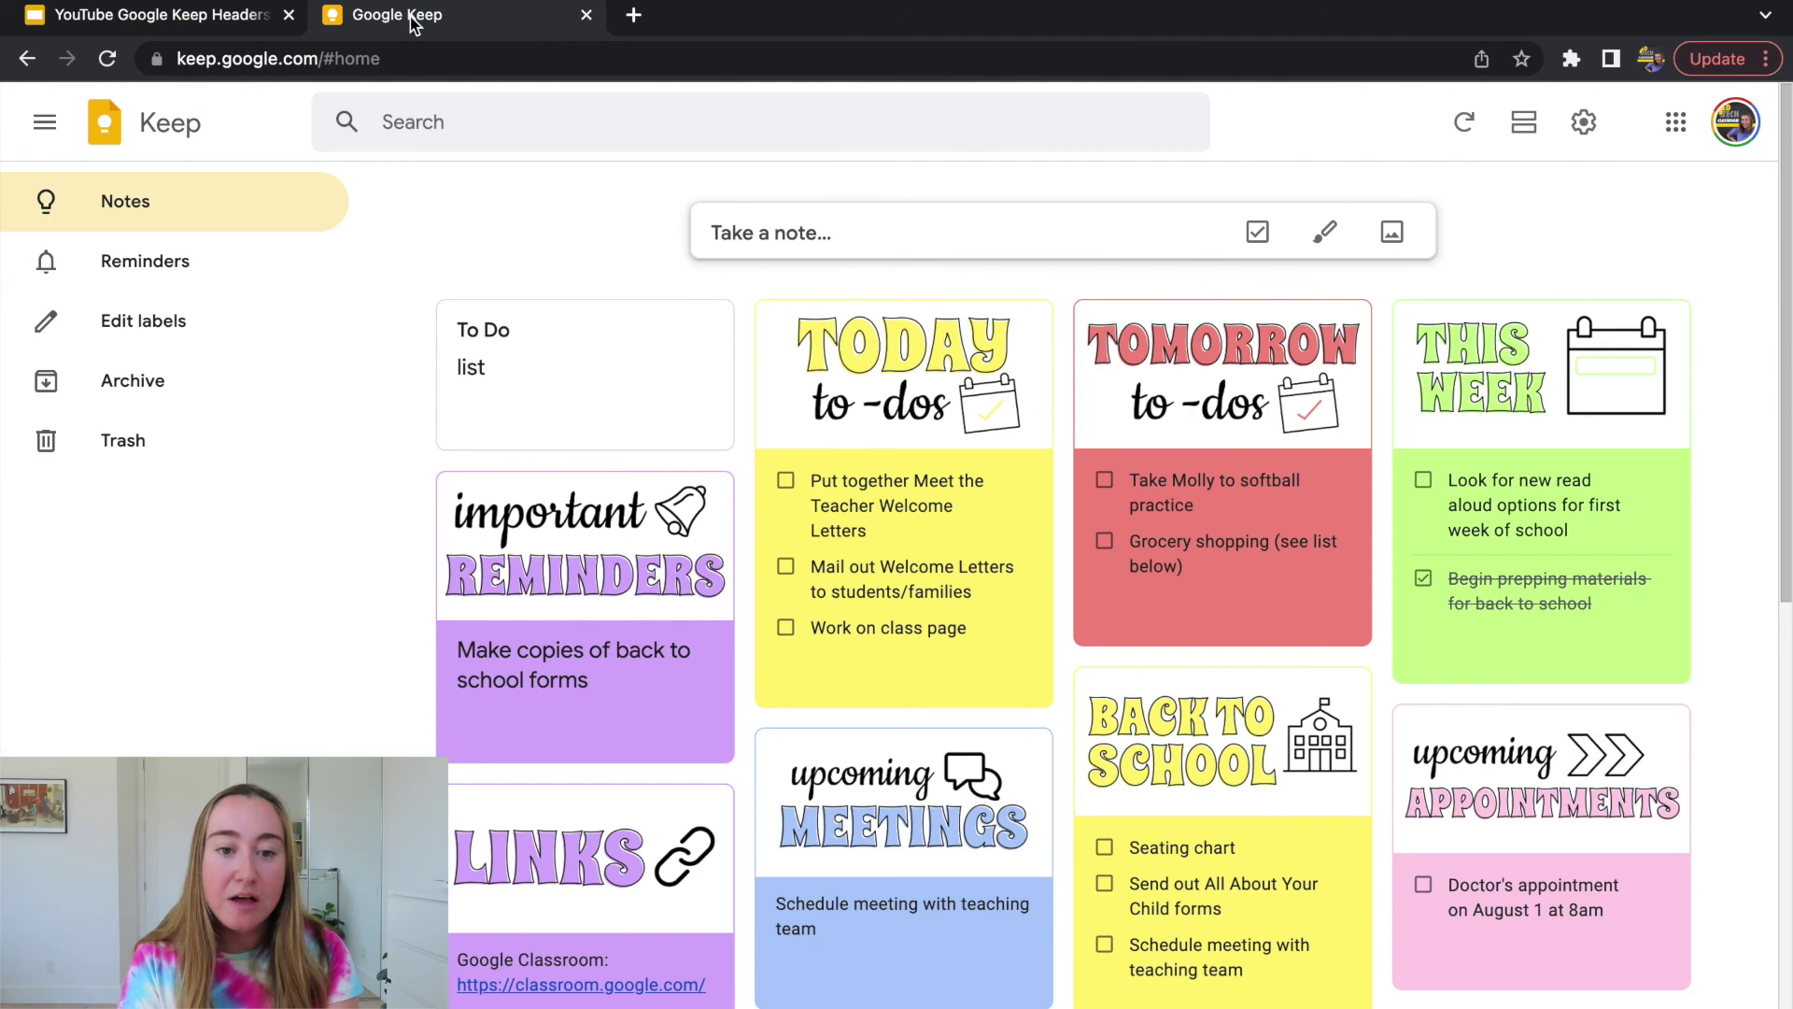
# Step: Open the To Do note, delete its title, and bring up the add-image file picker
pyautogui.click(551, 325)
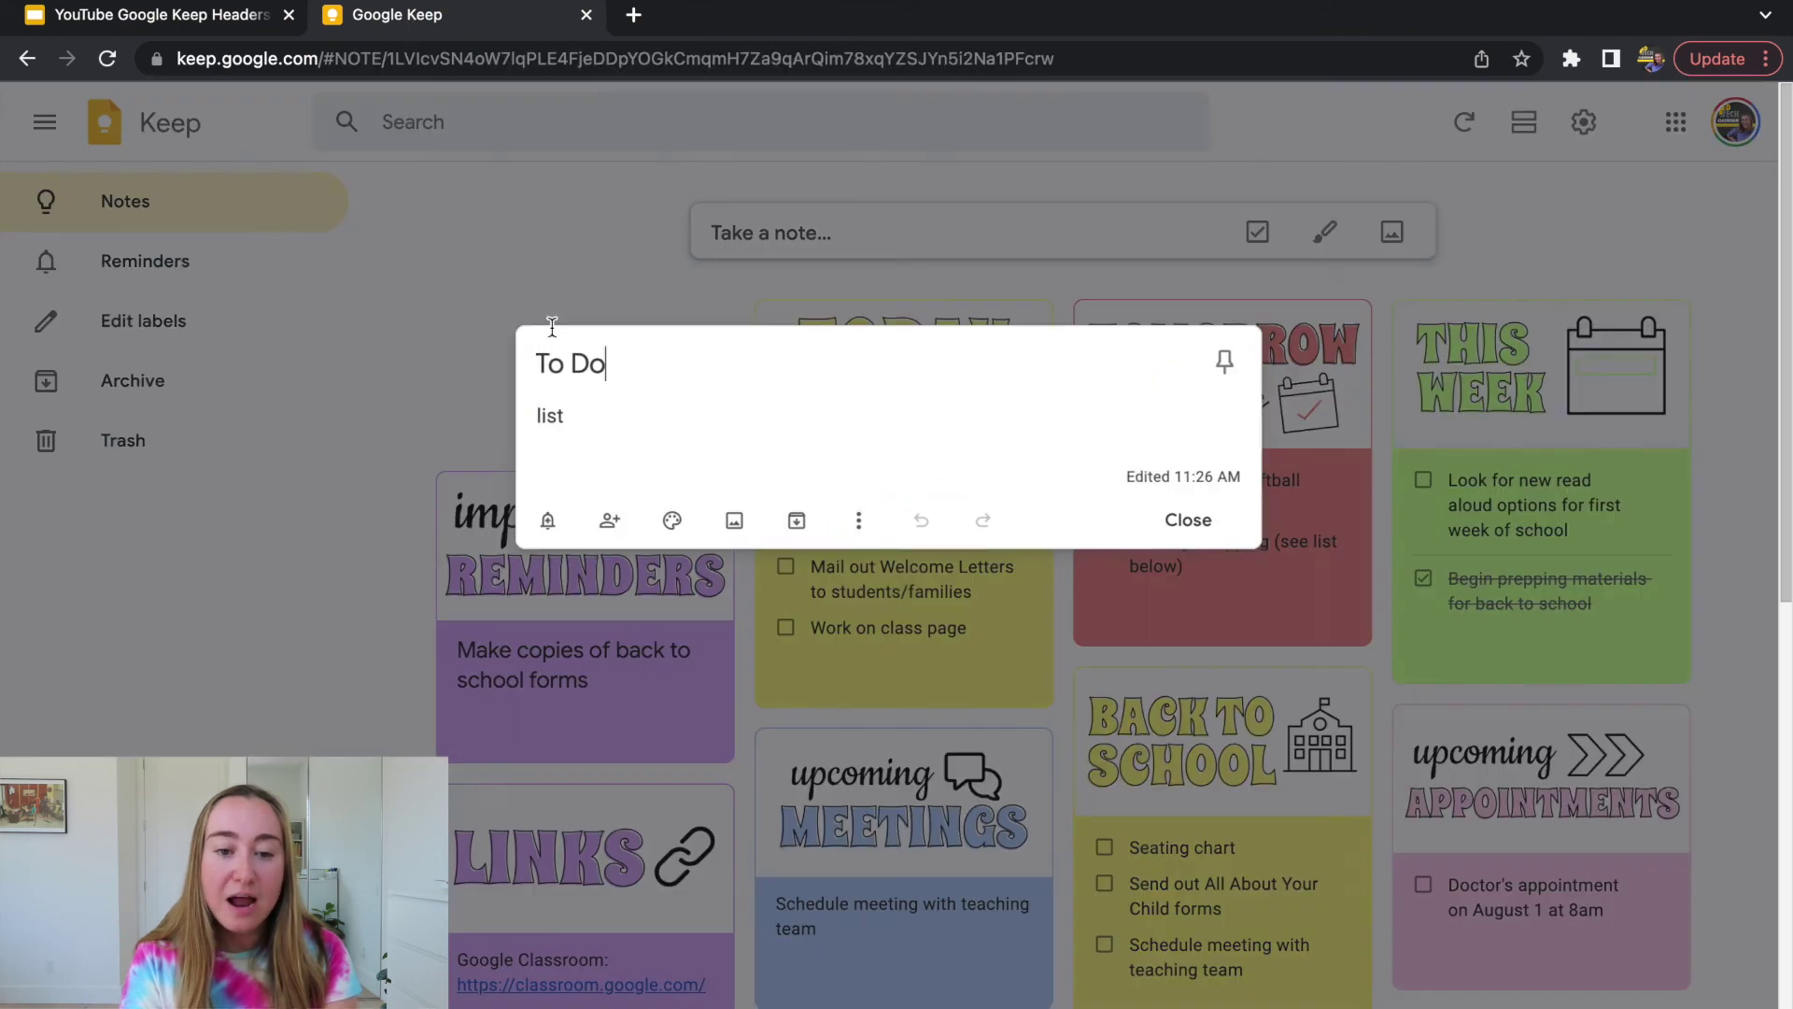
pyautogui.moveTo(658, 360); pyautogui.dragTo(505, 357)
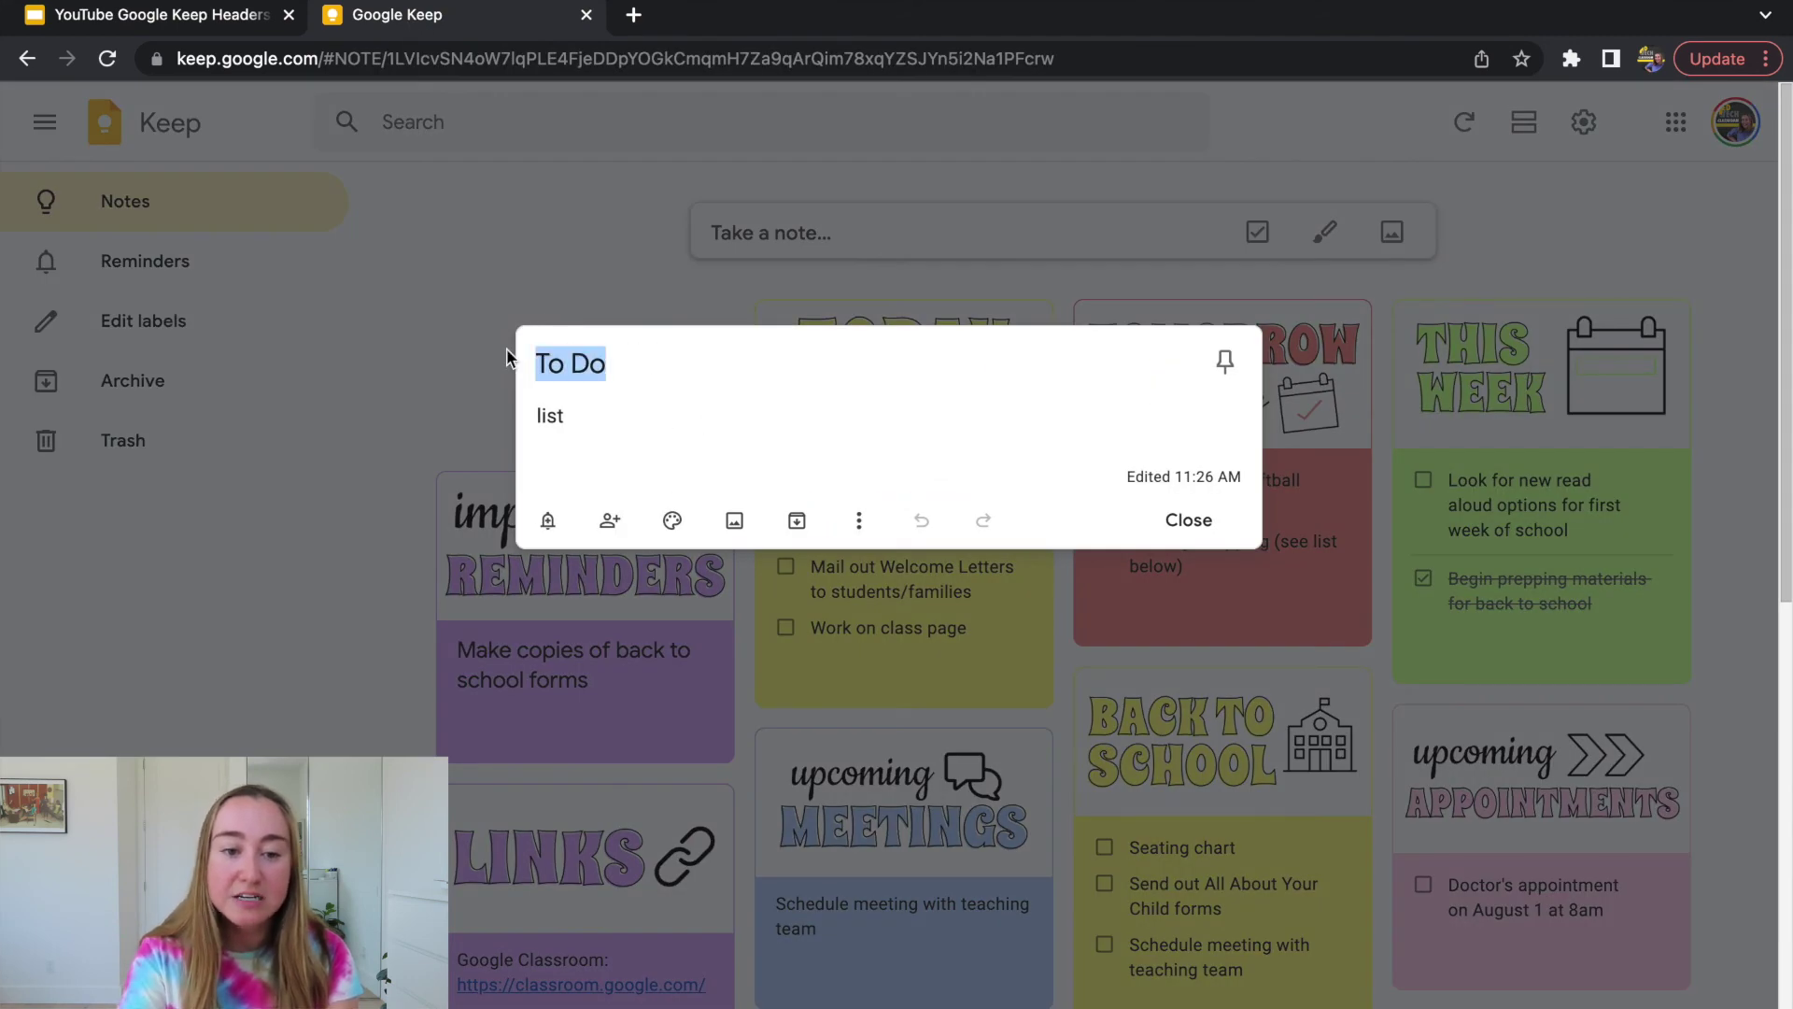
pyautogui.press('BackSpace')
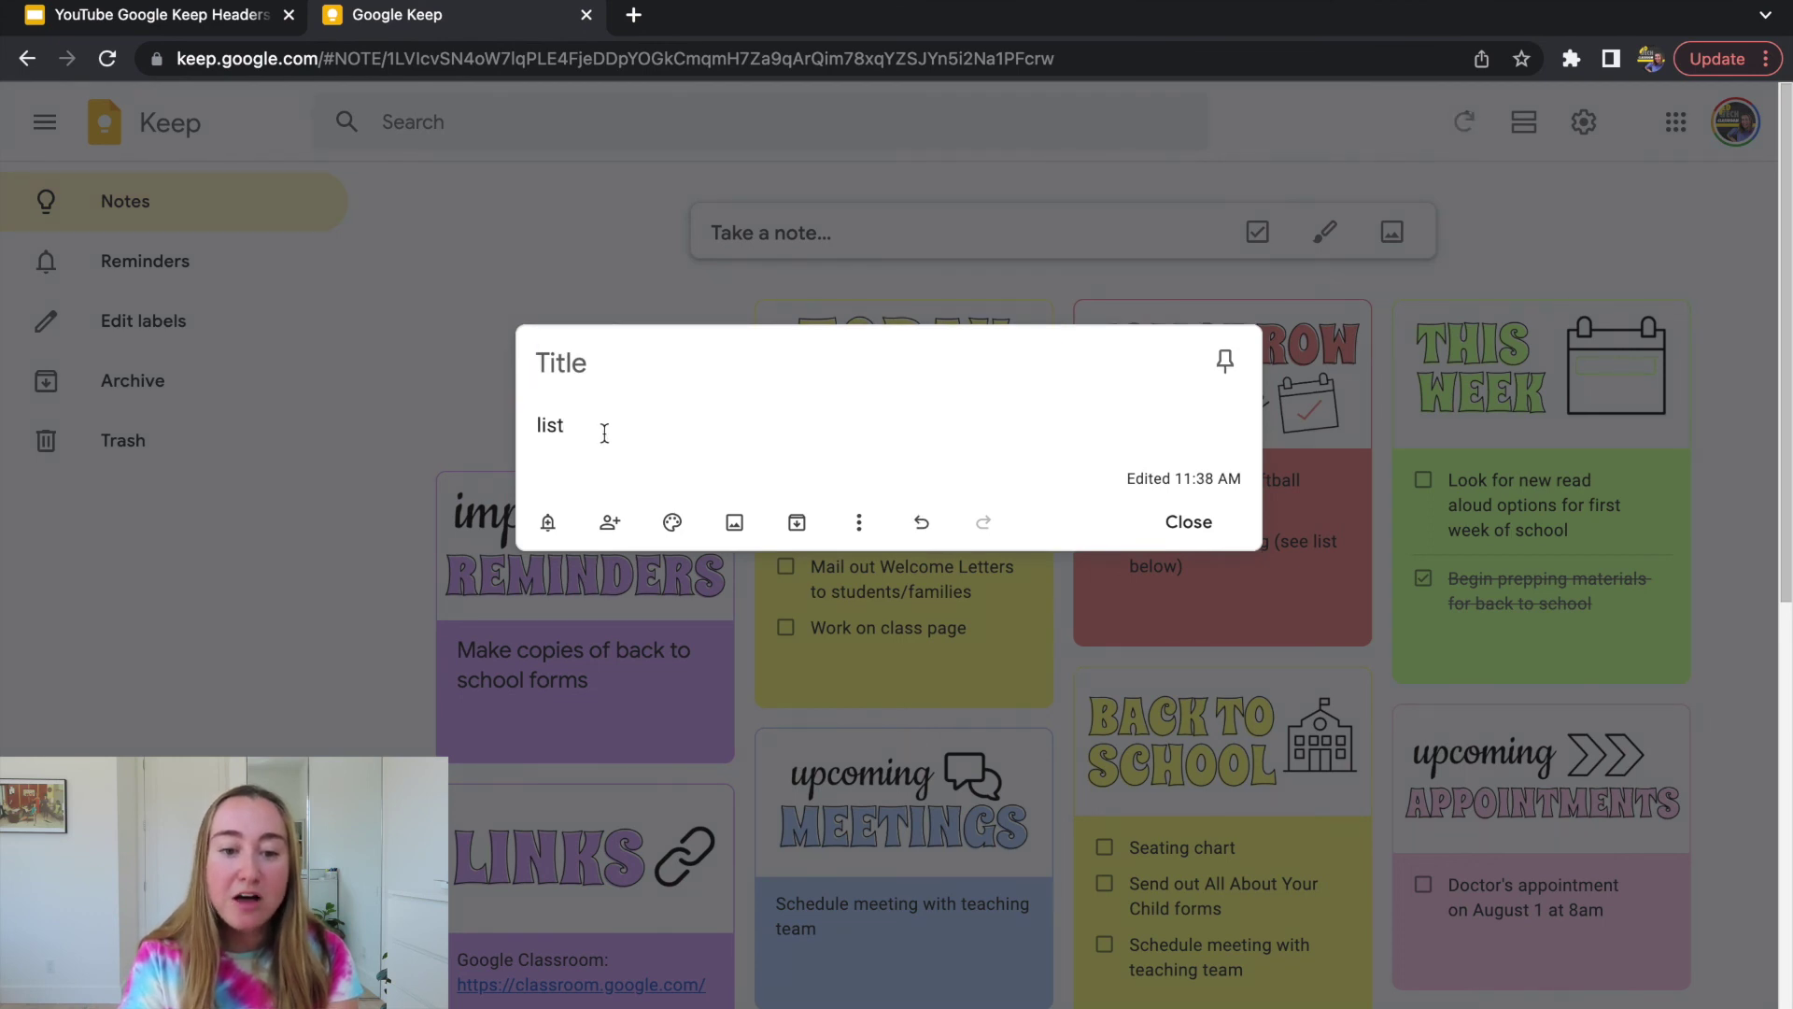
pyautogui.click(735, 523)
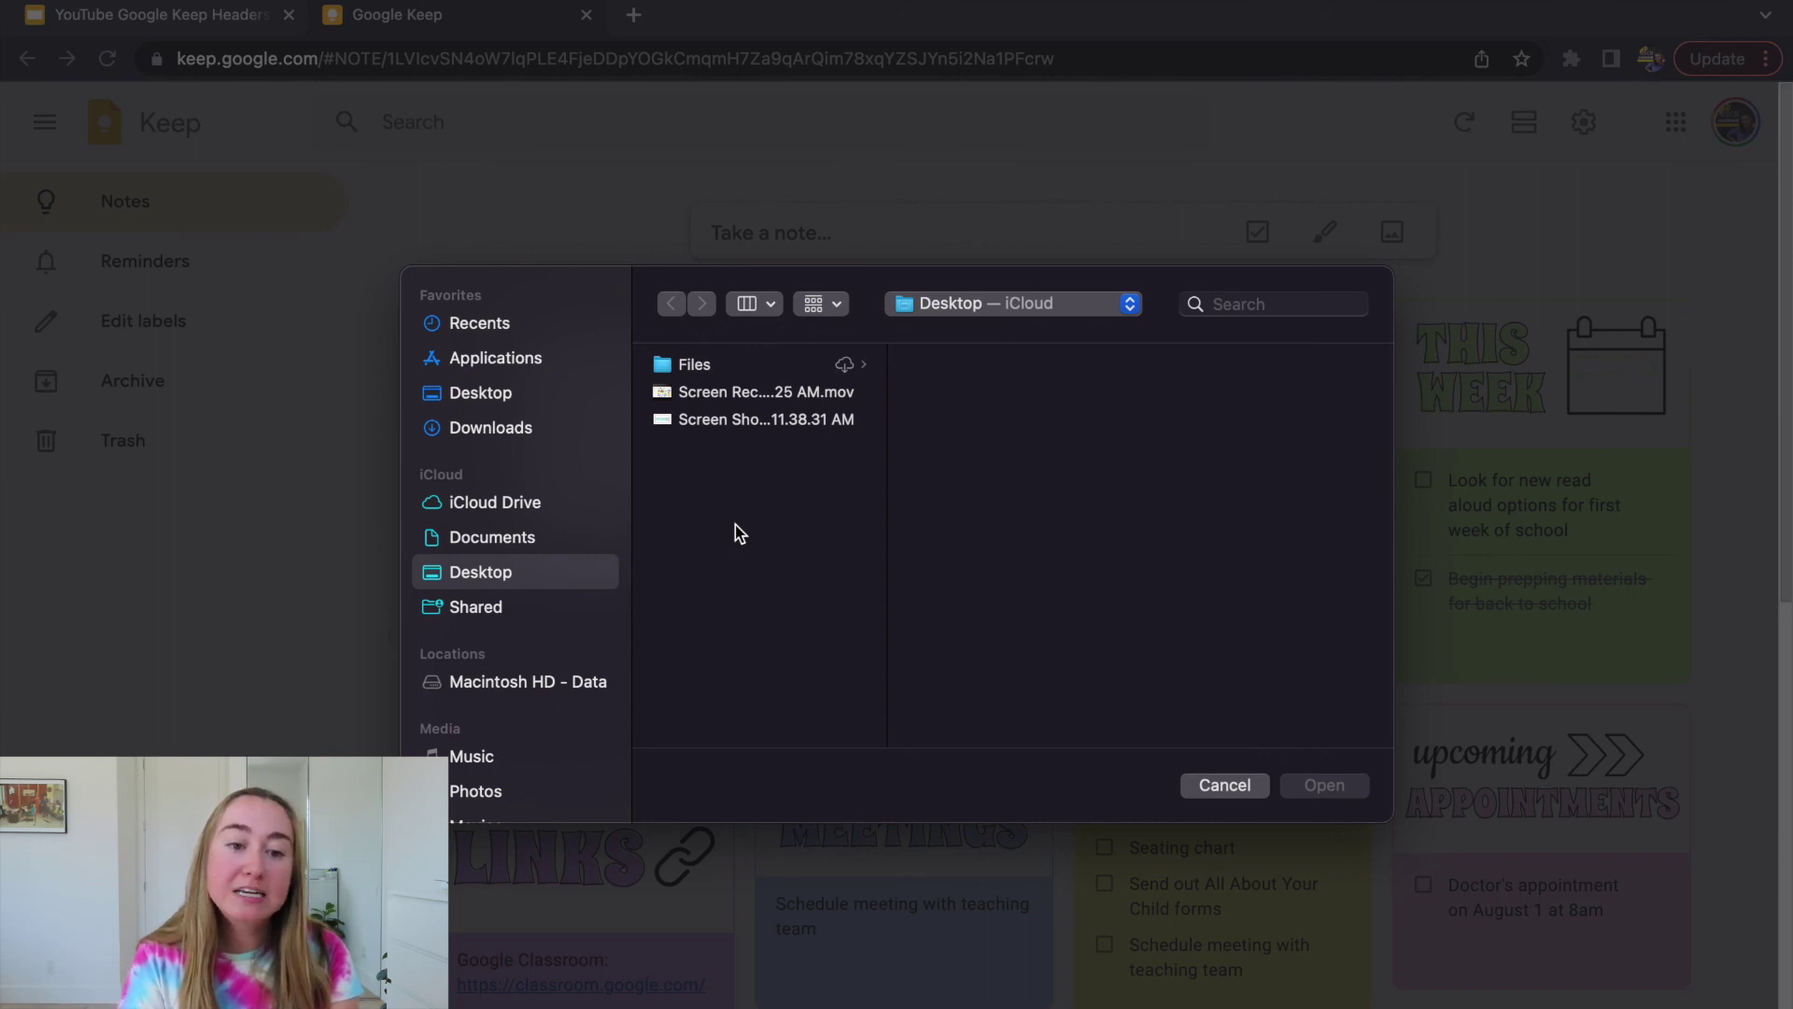
# Step: Attach the Desktop Screen Shot file as the note's image, then select the 'list' body text
pyautogui.click(721, 421)
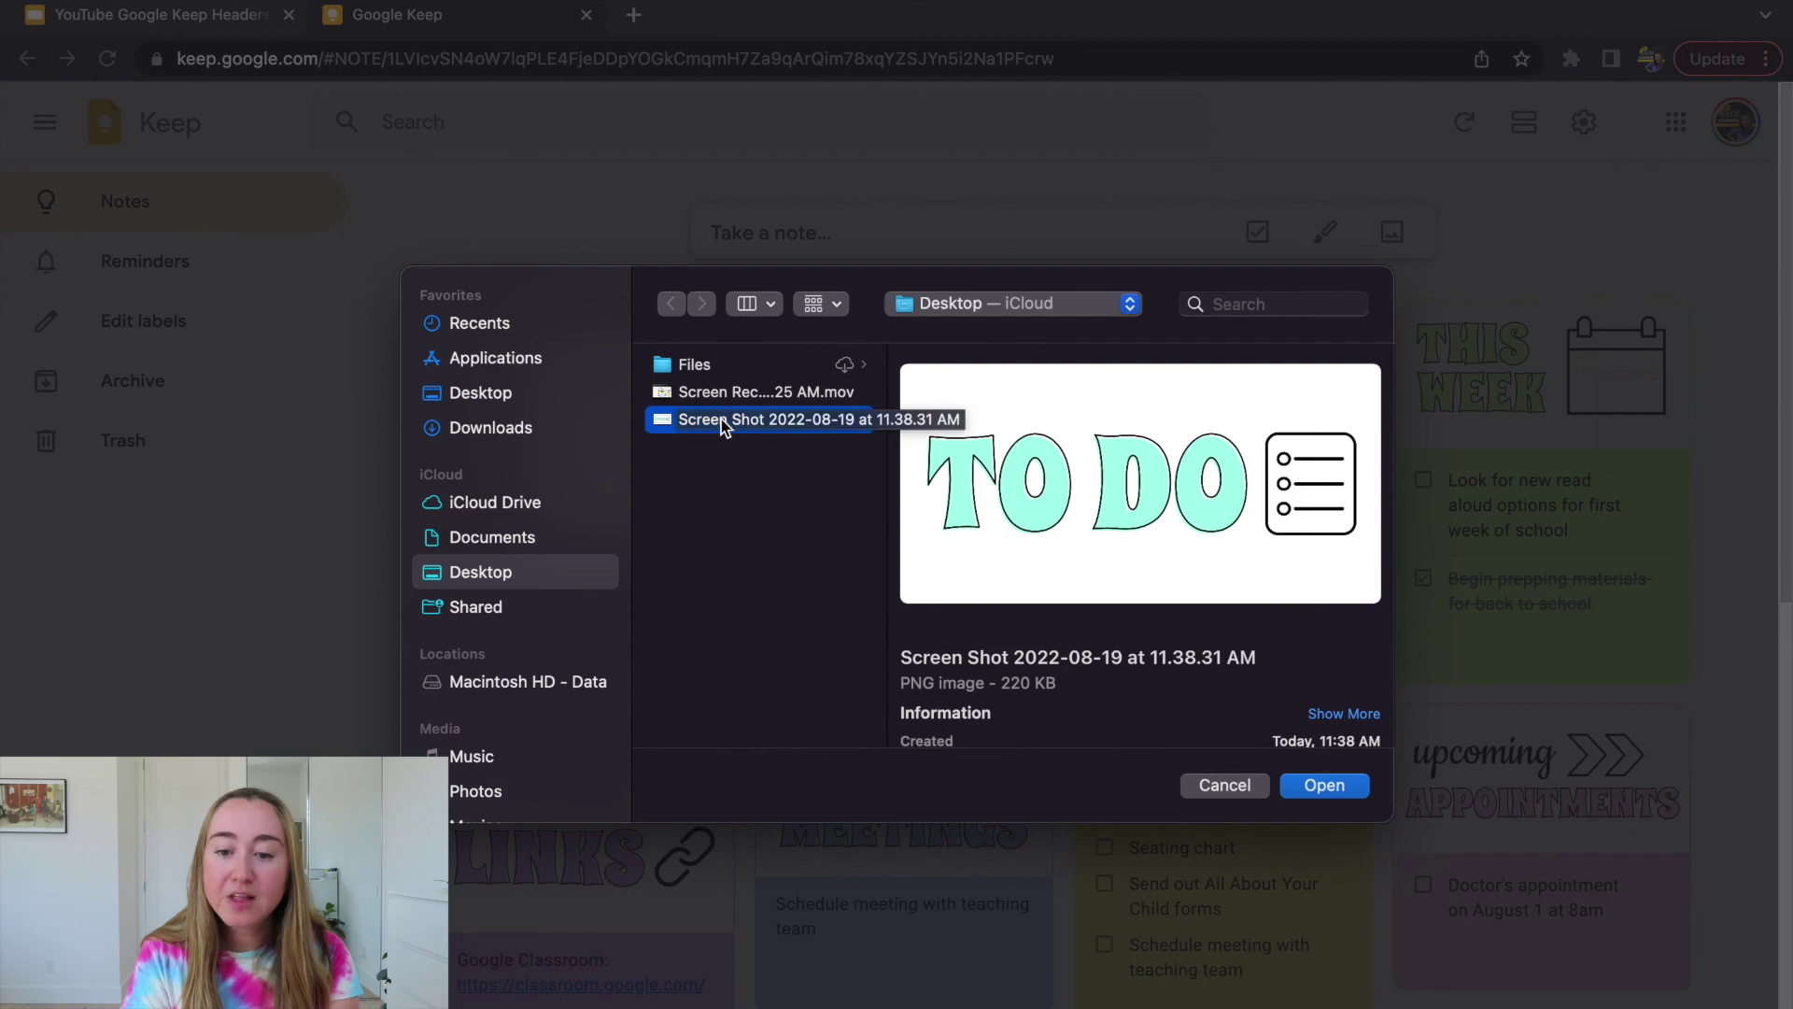
pyautogui.click(1326, 787)
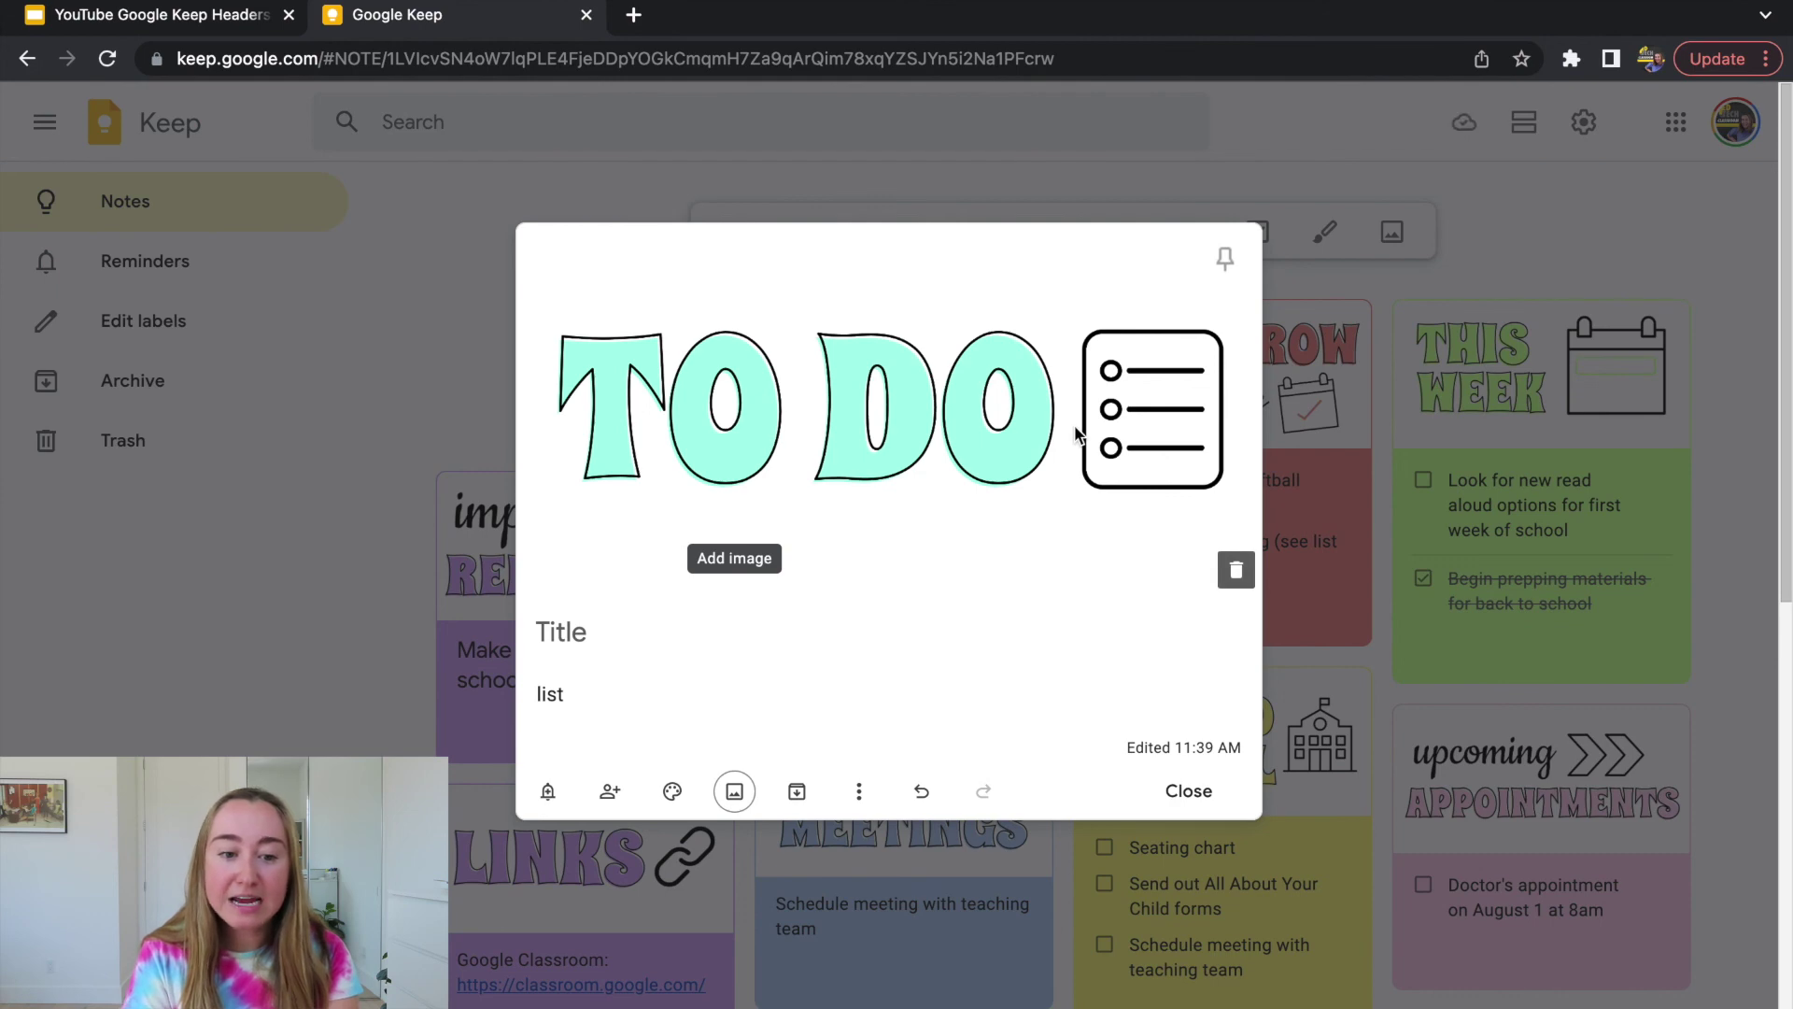
pyautogui.moveTo(578, 698); pyautogui.dragTo(494, 705)
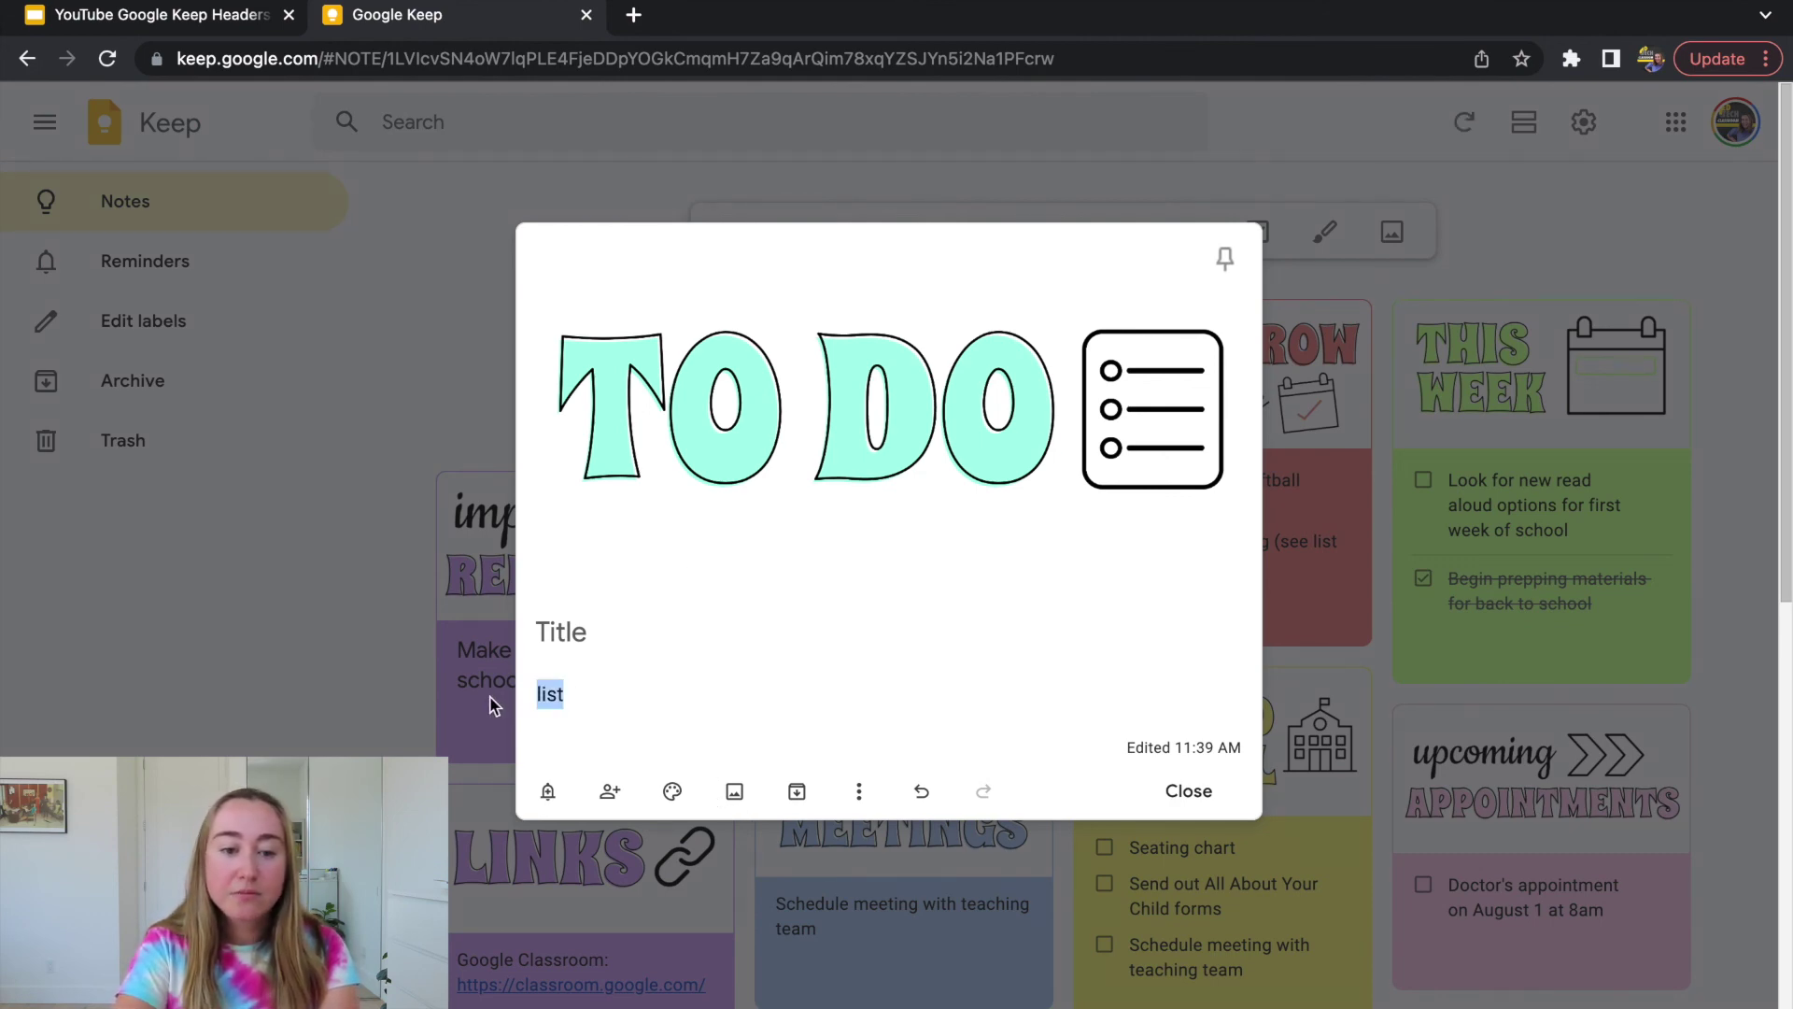
# Step: Replace the body with 'My list is here', make the note mint, and close it
pyautogui.write('My list i')
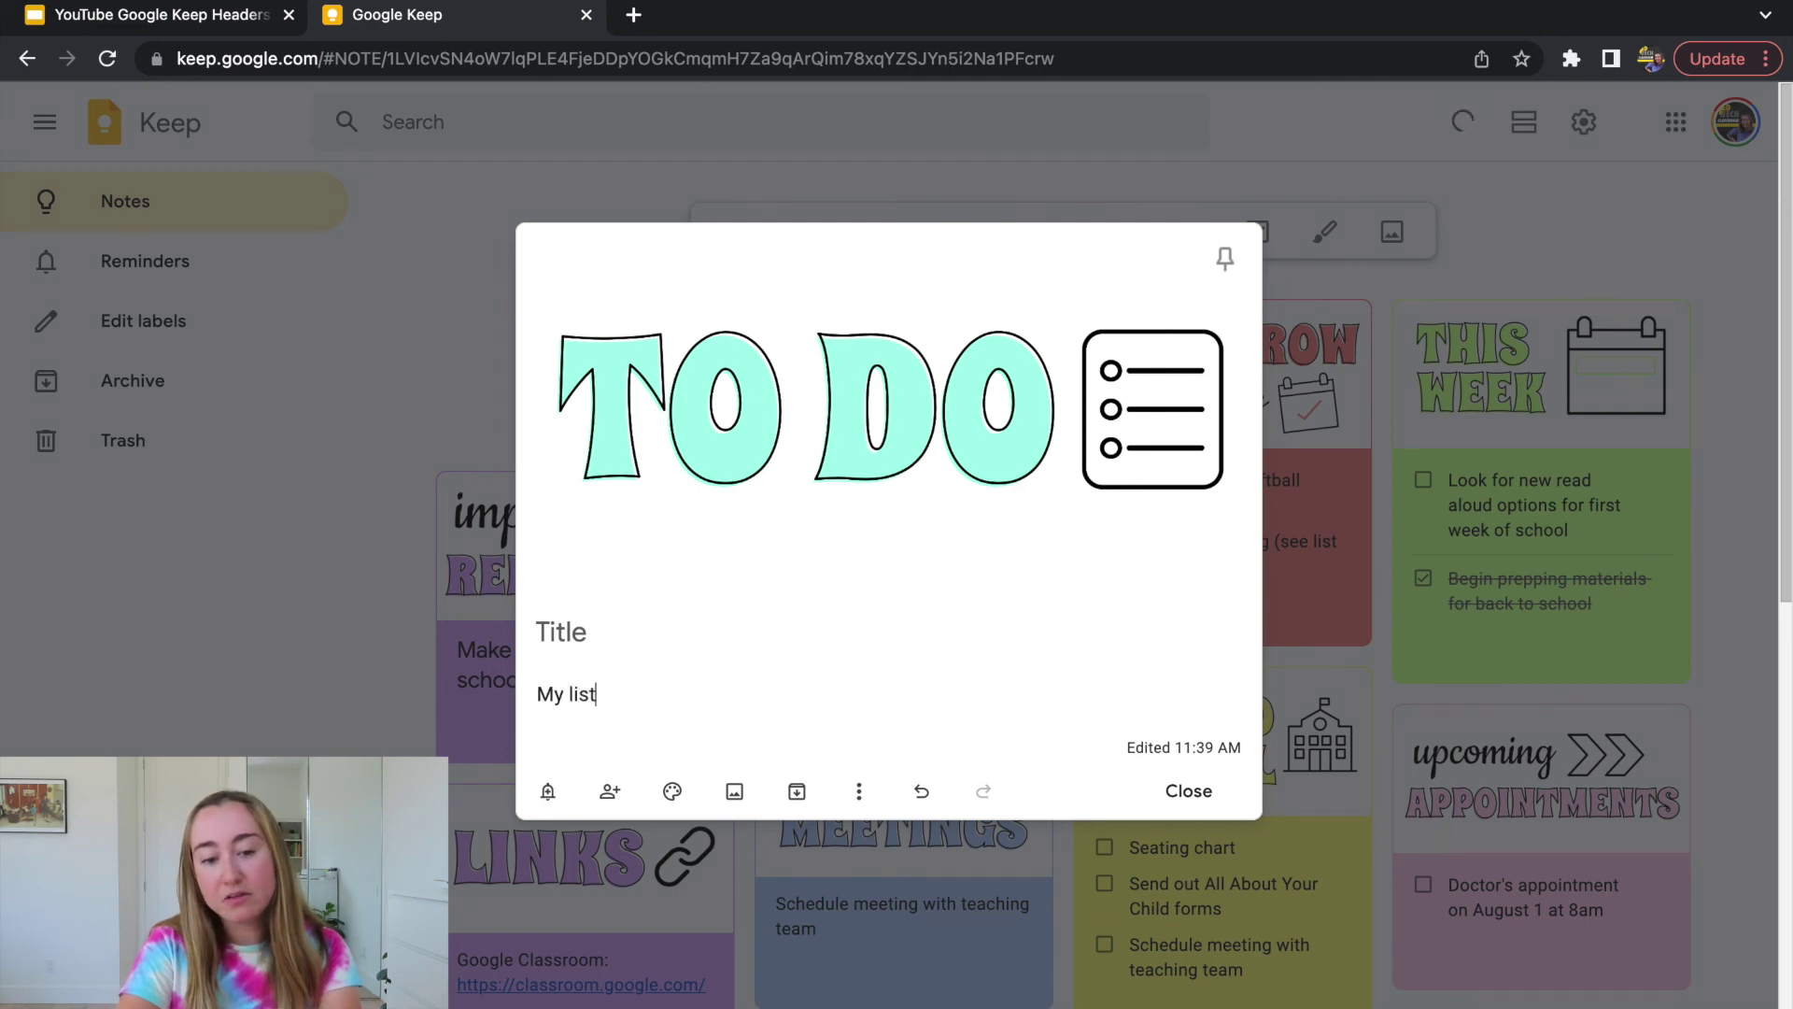
pyautogui.write('s here')
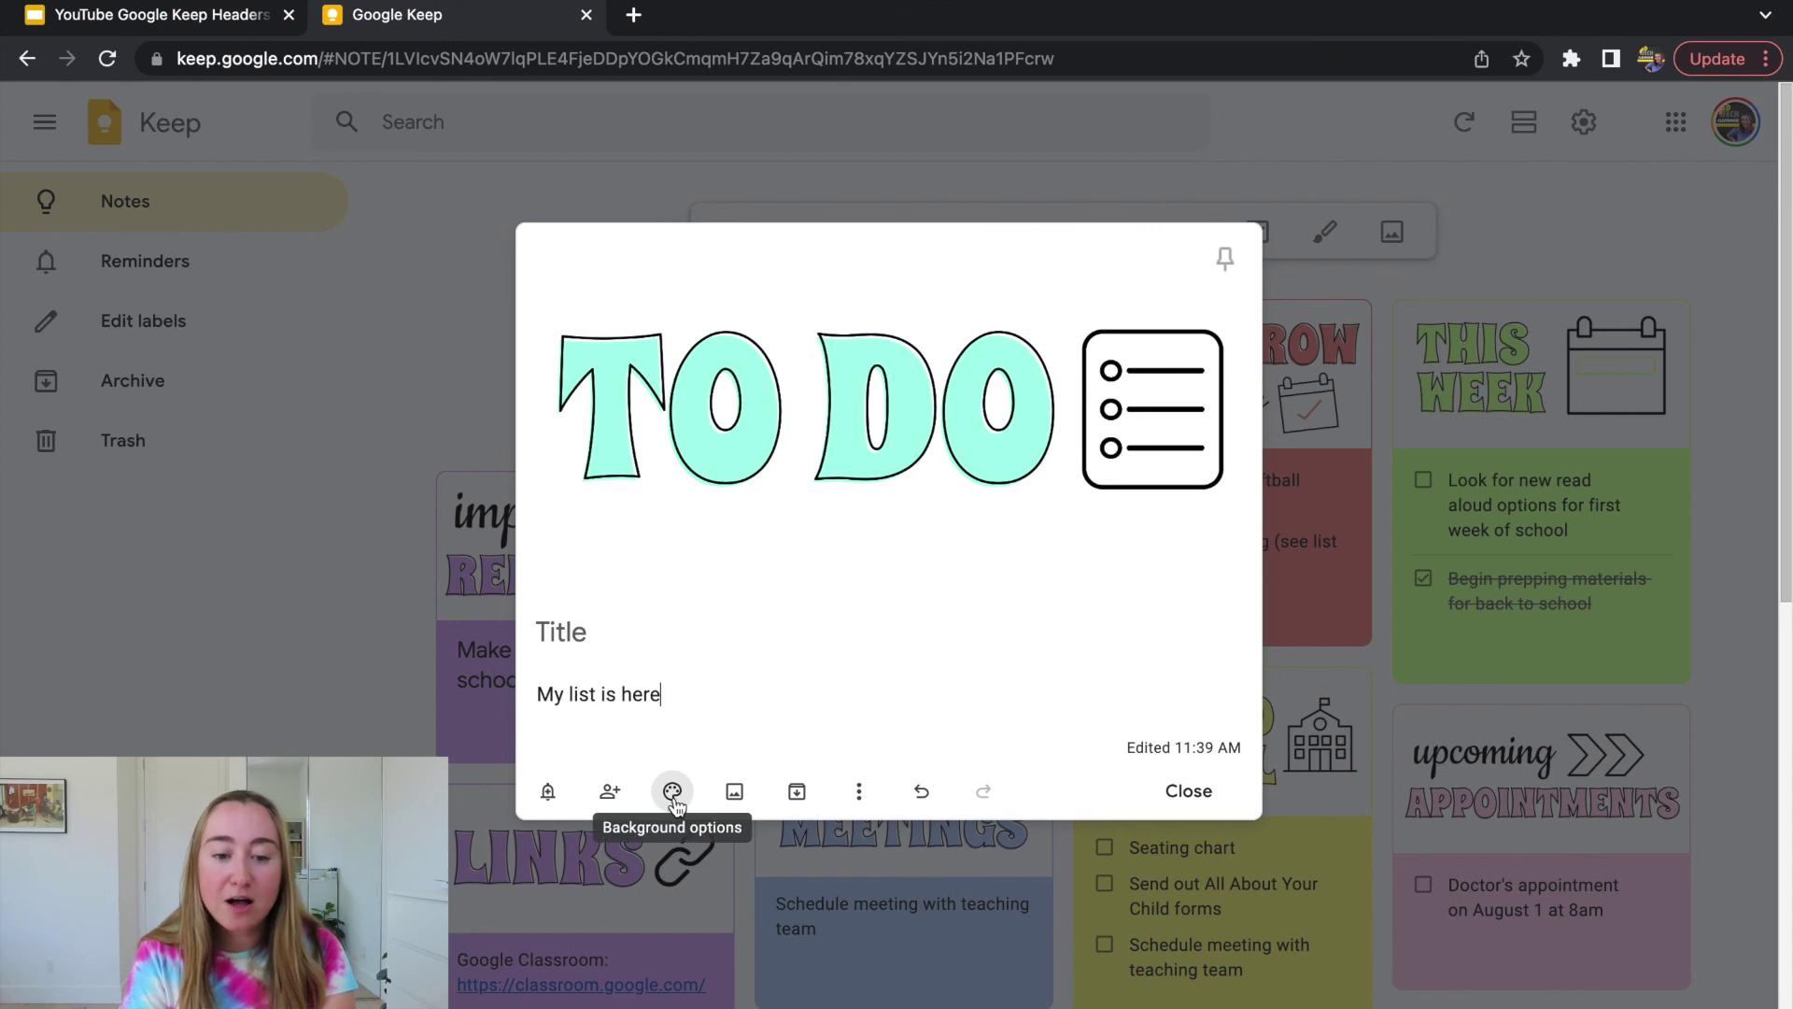
pyautogui.click(674, 802)
pyautogui.click(865, 845)
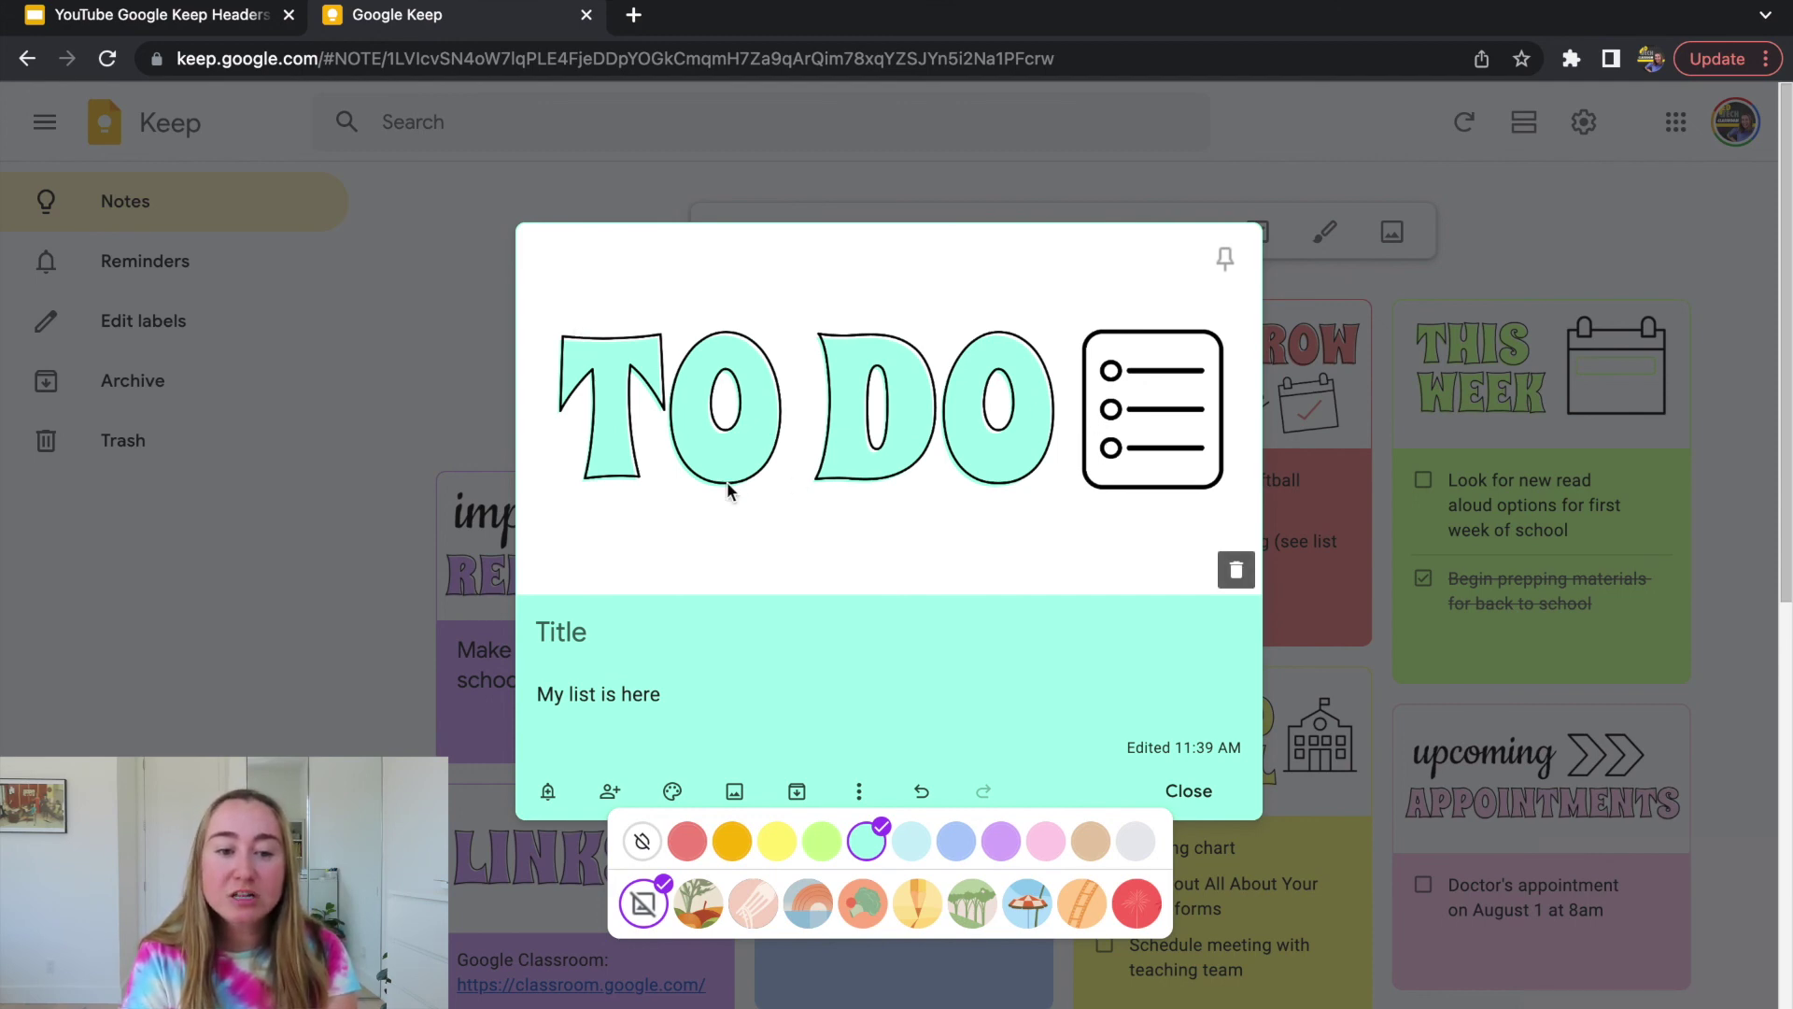
pyautogui.click(329, 628)
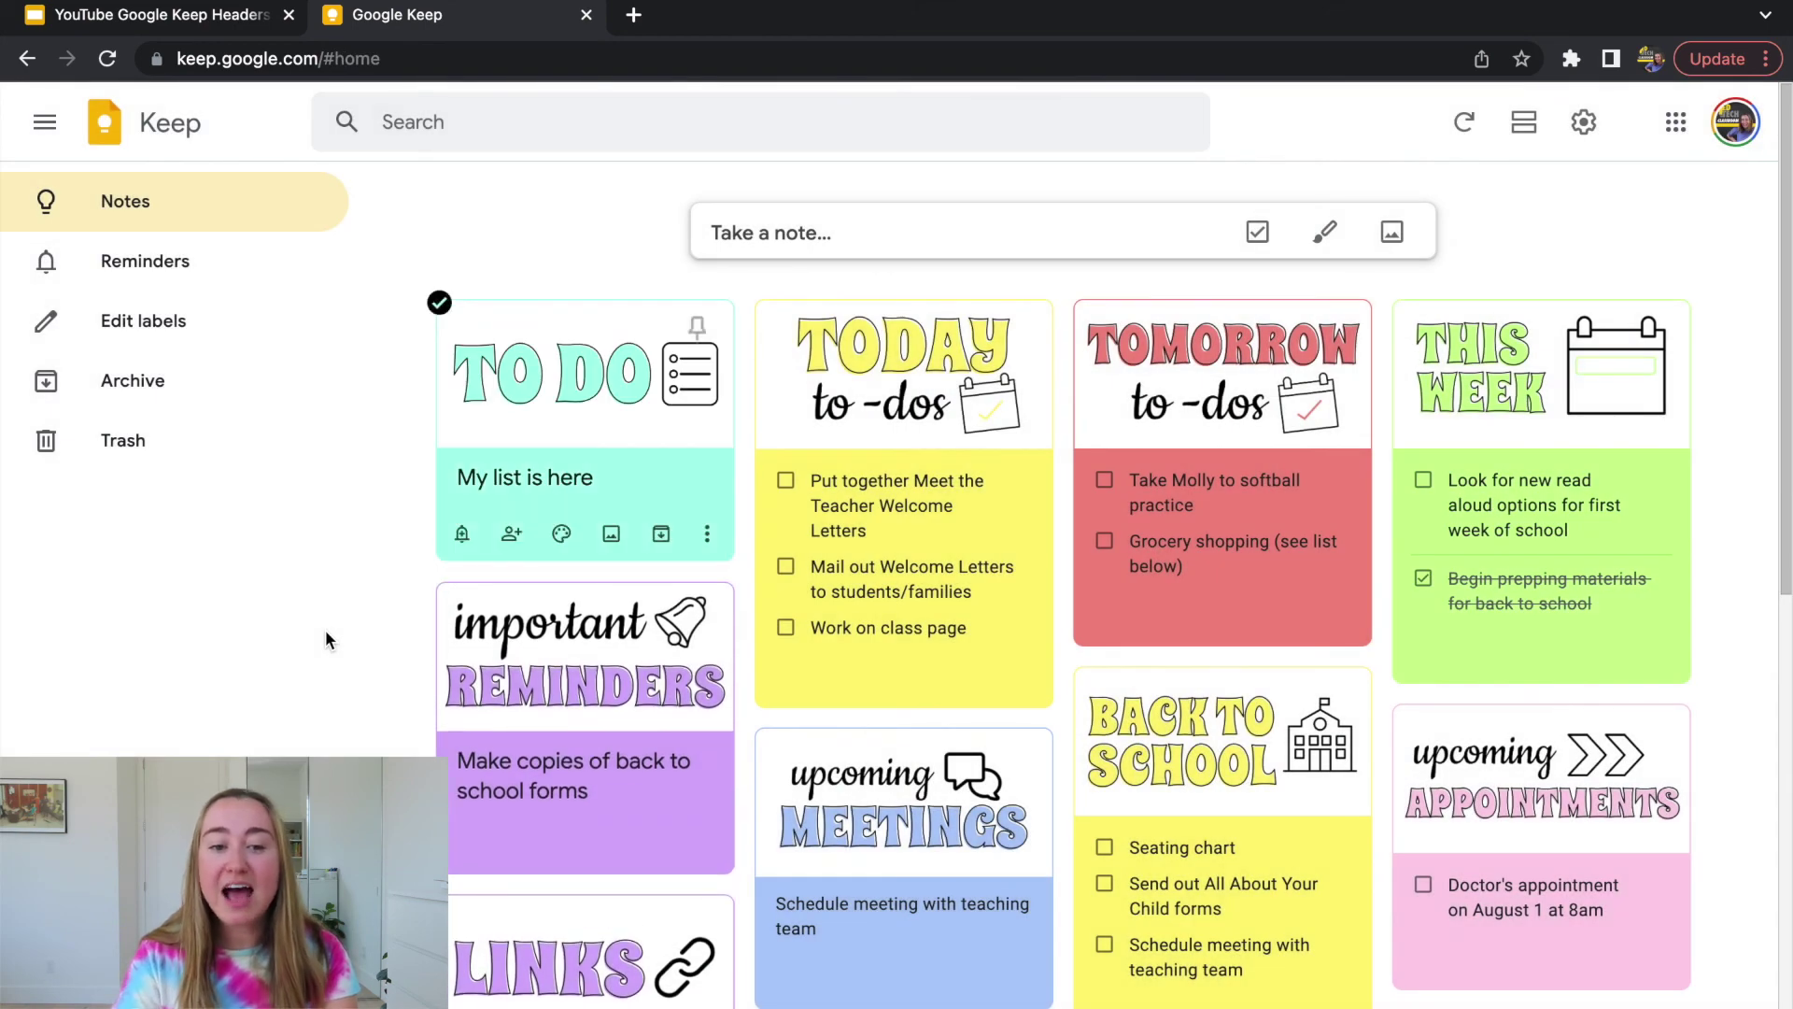